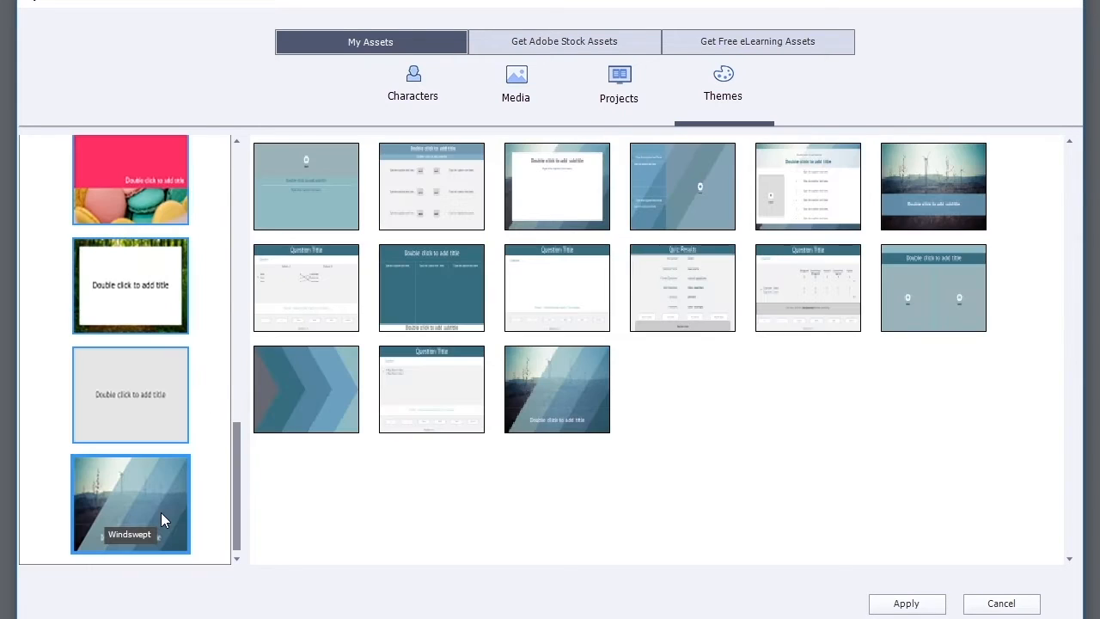
- Preview the slide layouts of the White and Verdant themes and of the pink macaron theme
left_click(145, 360)
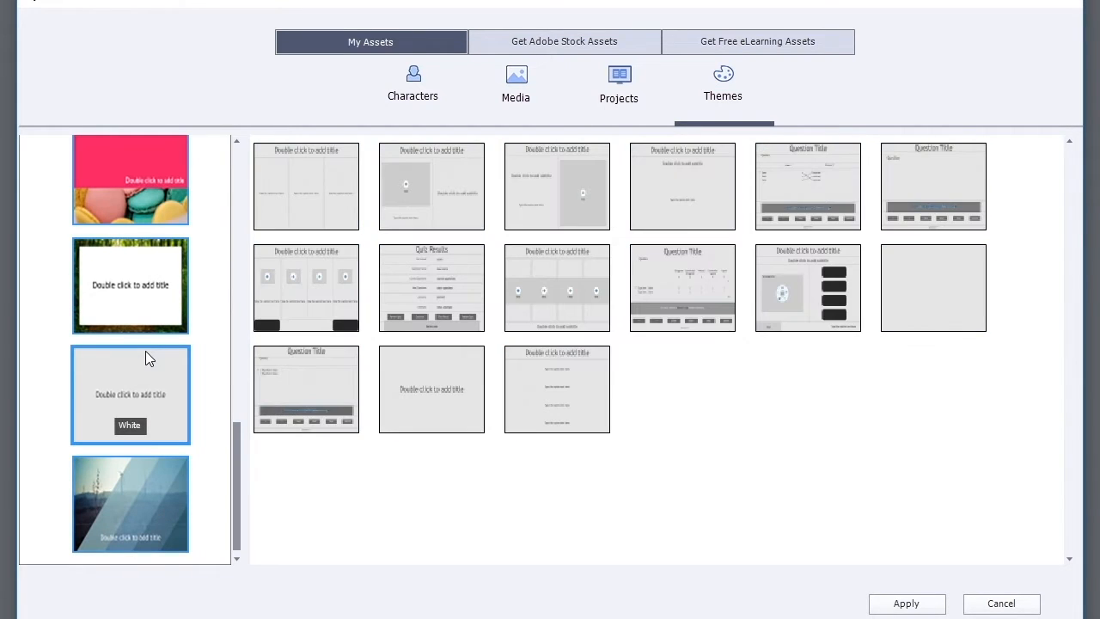
left_click(142, 252)
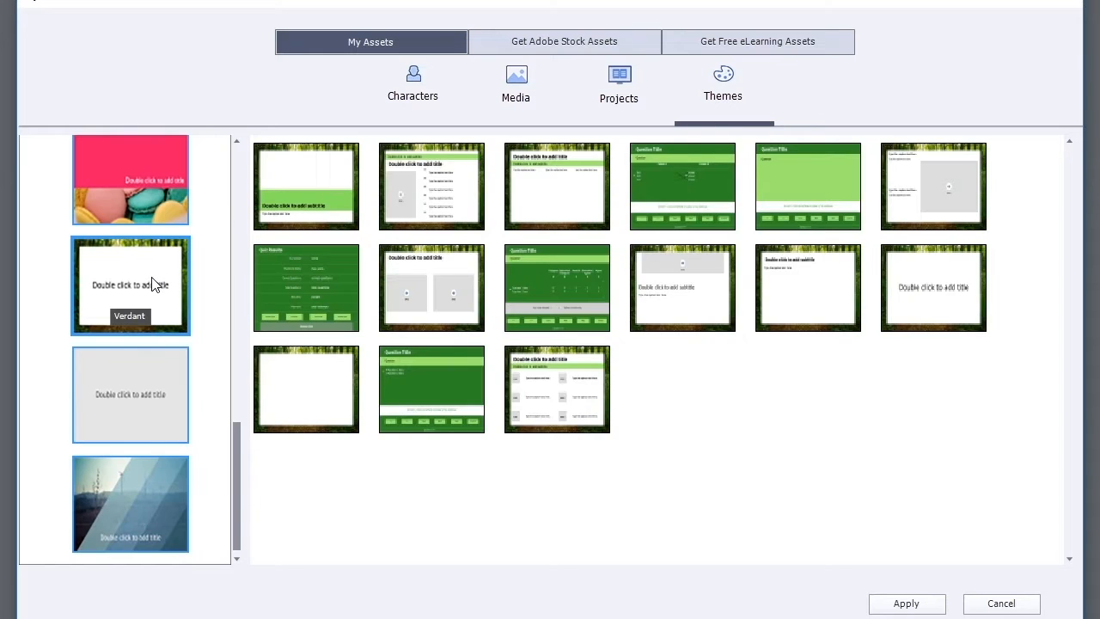
left_click(157, 204)
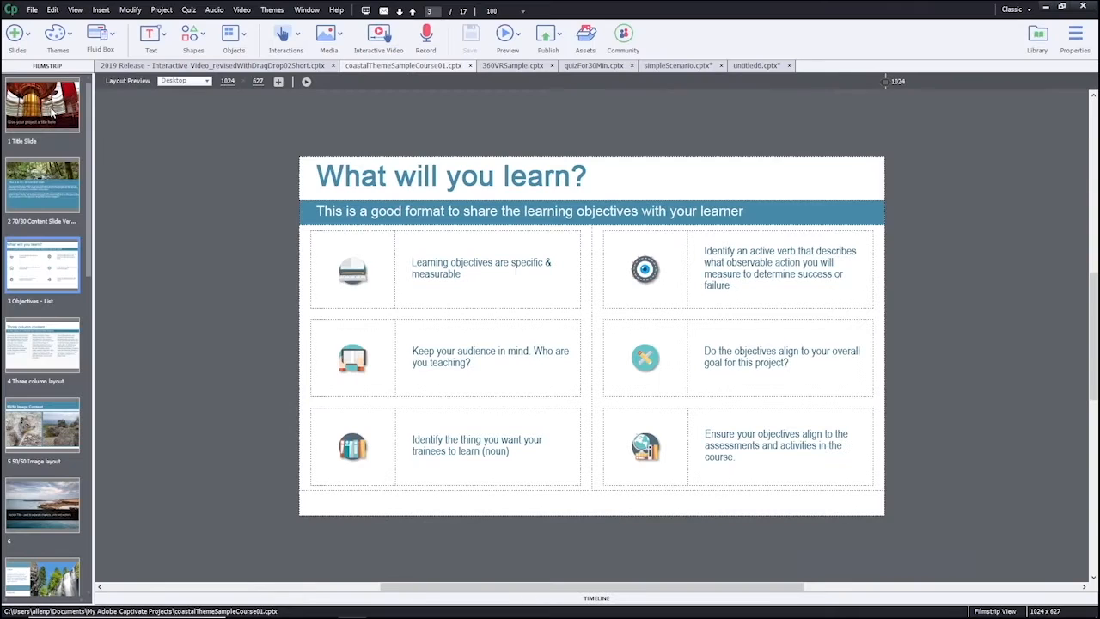
- Look through slides 4 to 7 of the coastal theme sample course and return to the title slide
key("Down")
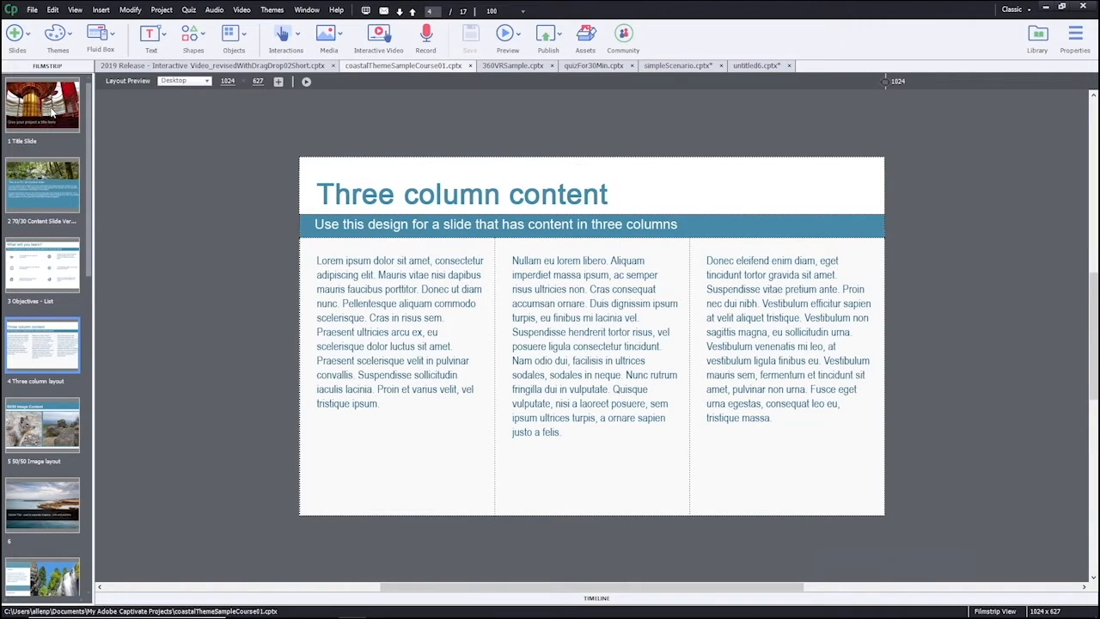
key("Down")
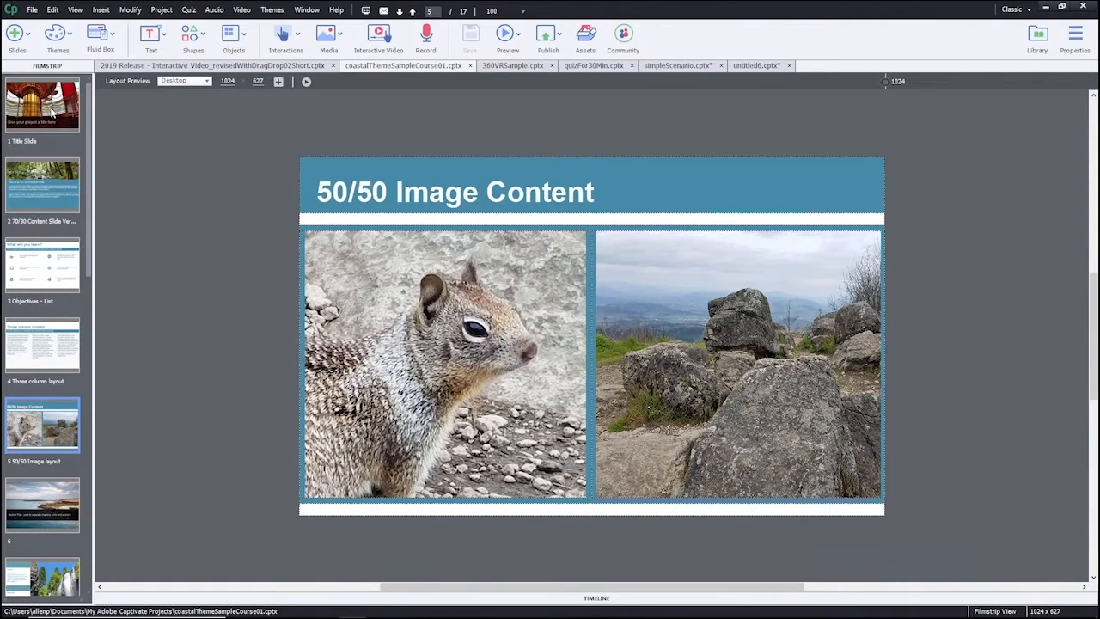
key("Down")
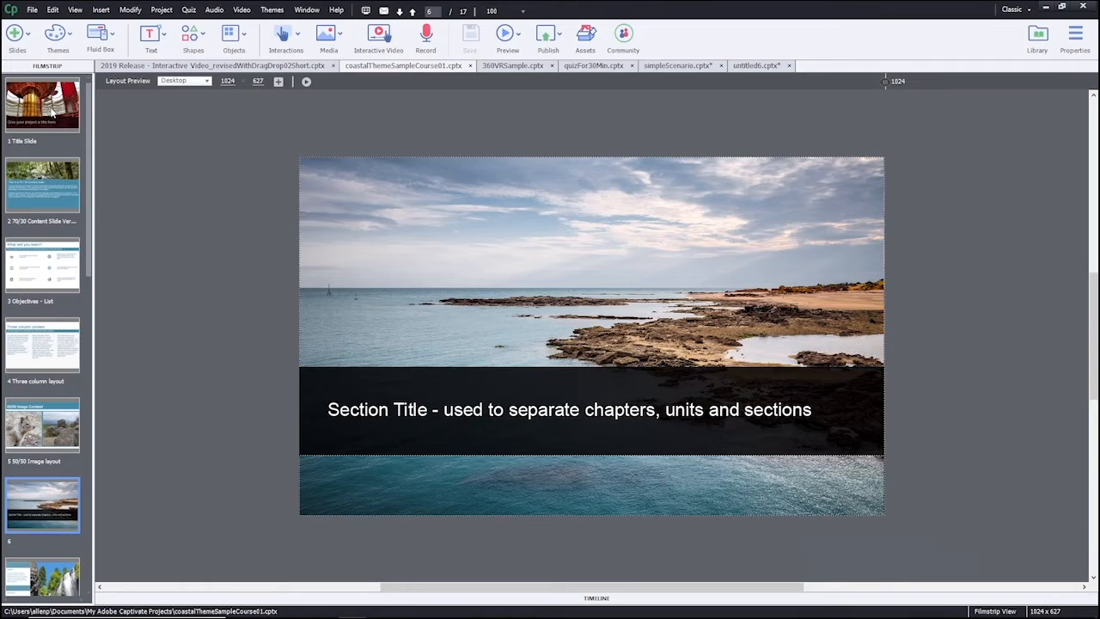
key("Down")
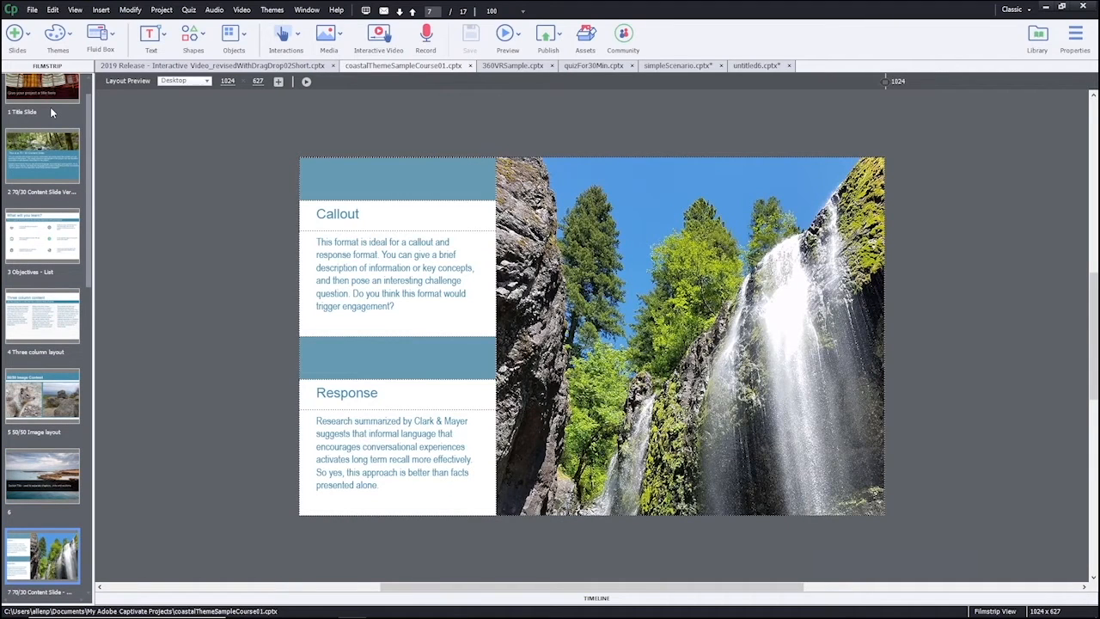
key("Up")
key("Up")
key("Up")
key("Up")
key("Up")
key("Up")
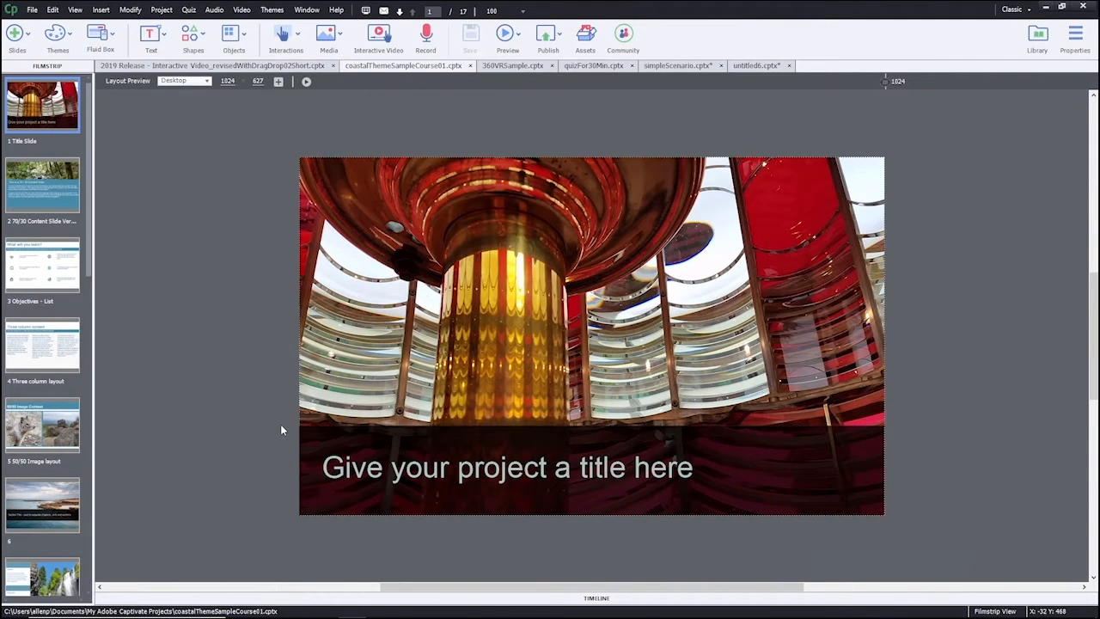
- Replace the title slide's placeholder title with "Exploring the Northwest"
left_click(376, 479)
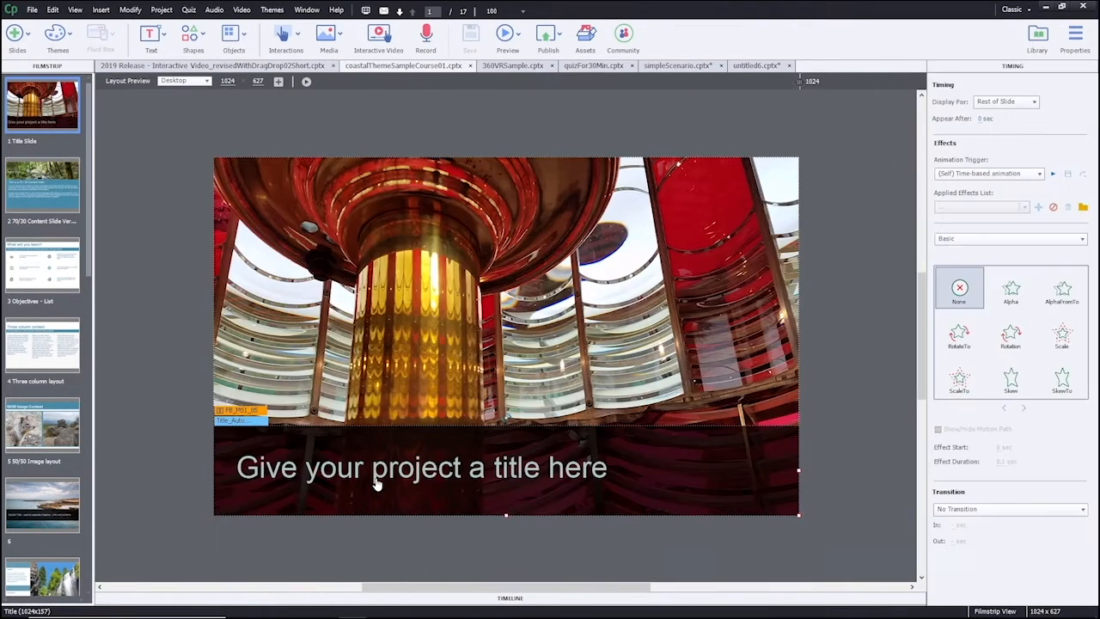
double_click(517, 469)
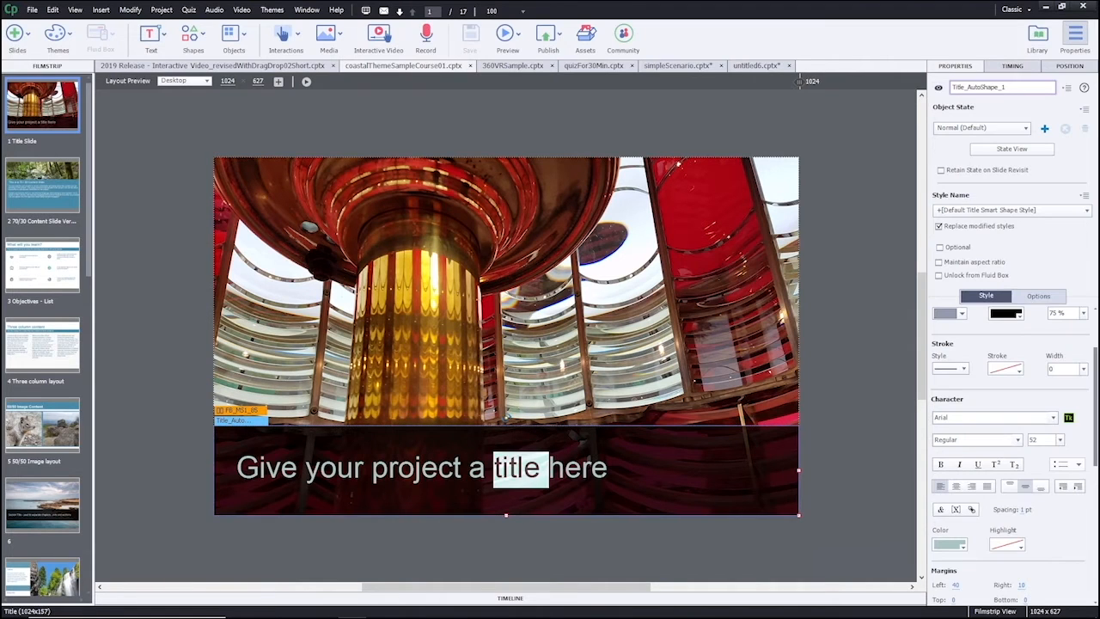
key("End")
key("shift+Left")
key("shift+Home")
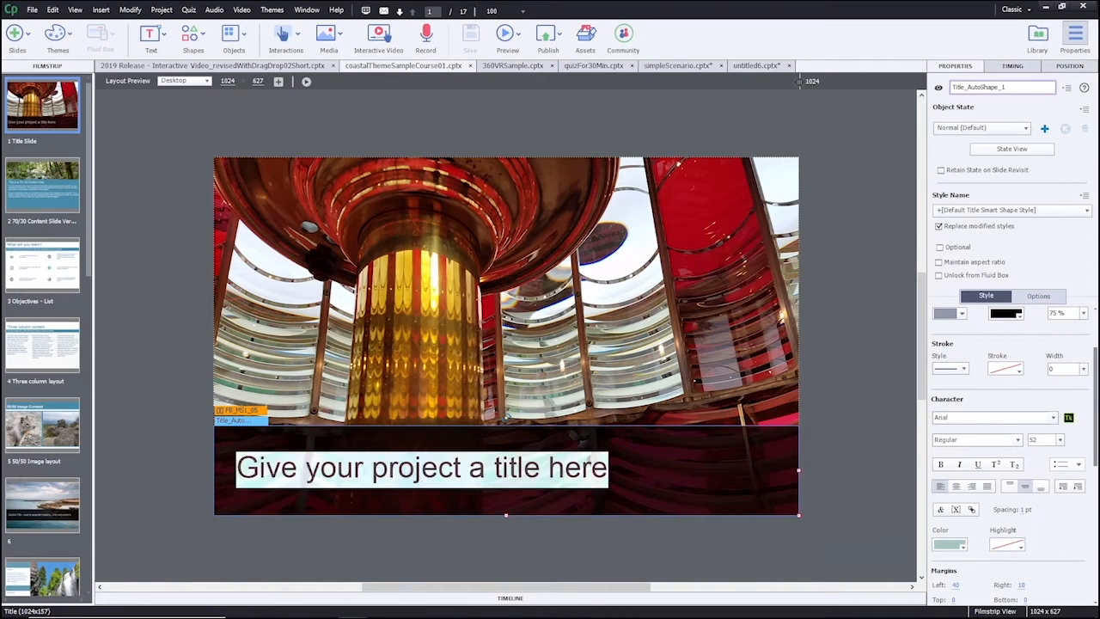
type("Explo")
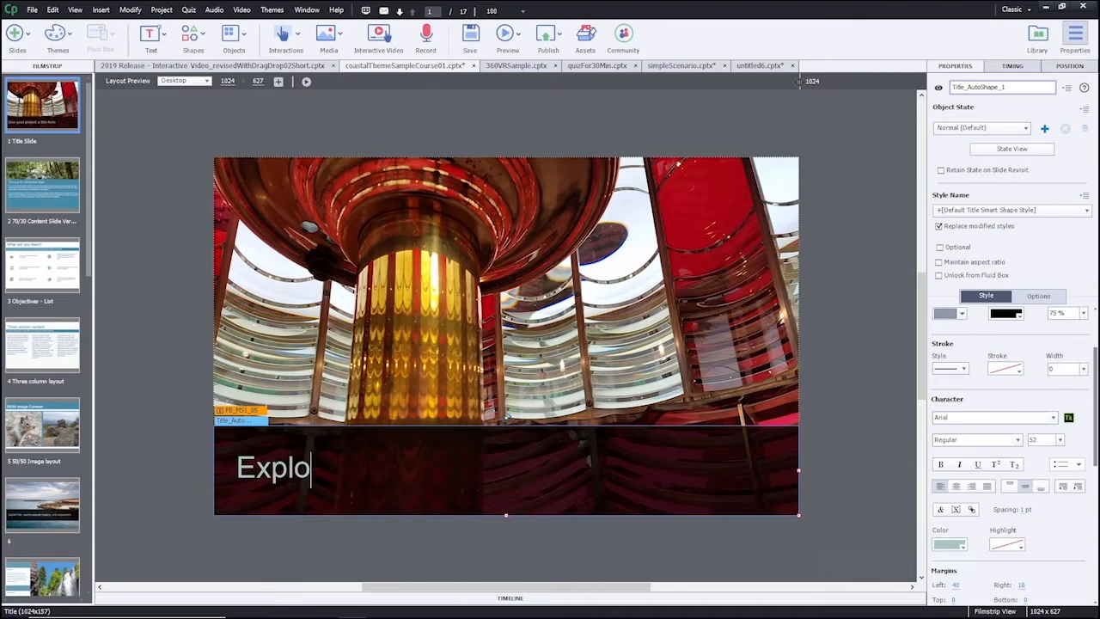
type("ring t")
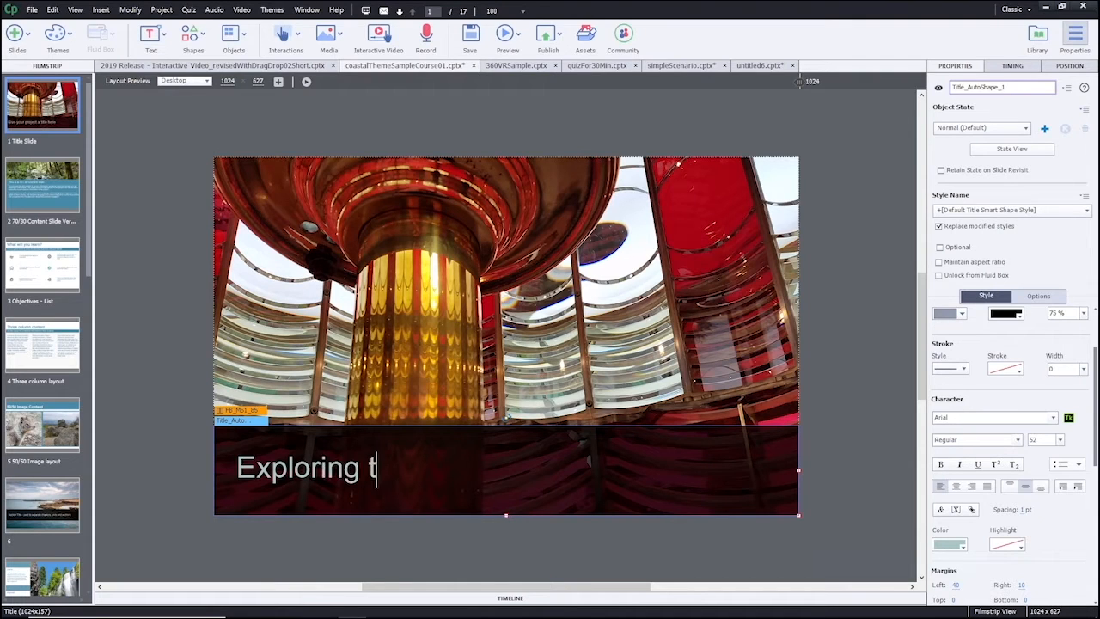
type("he Northwe")
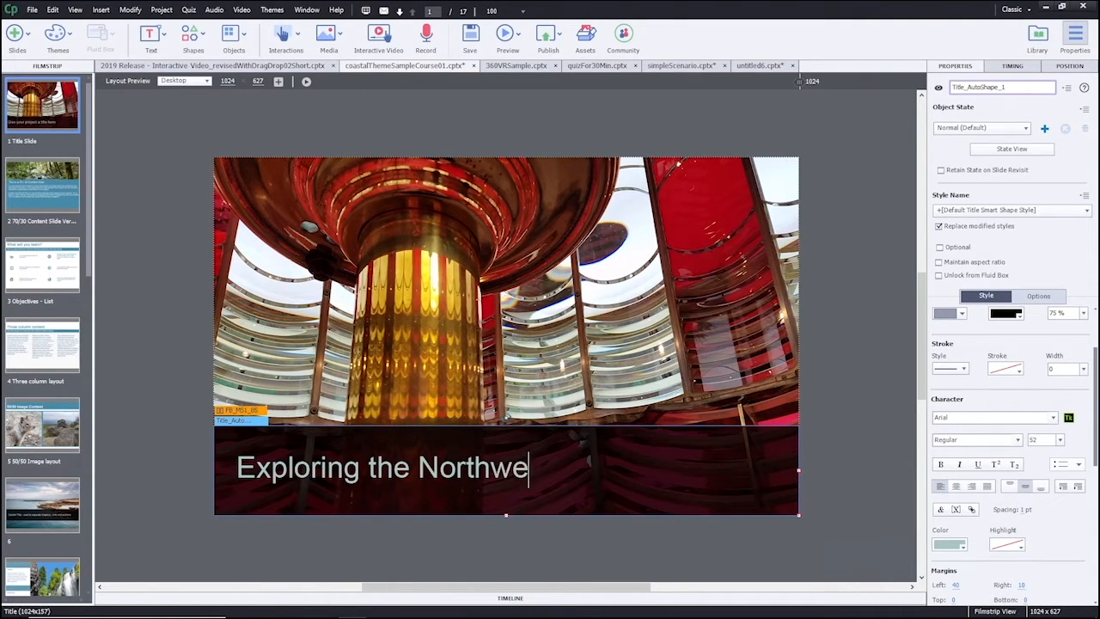
type("st")
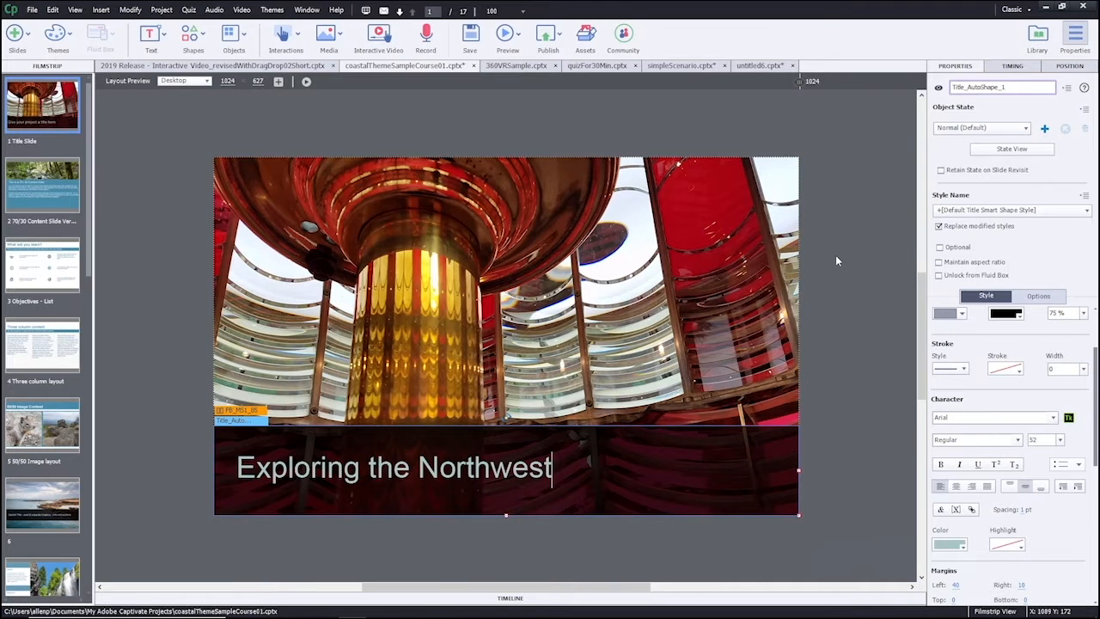
- Change the title slide's background from the master slide background to Custom
left_click(762, 284)
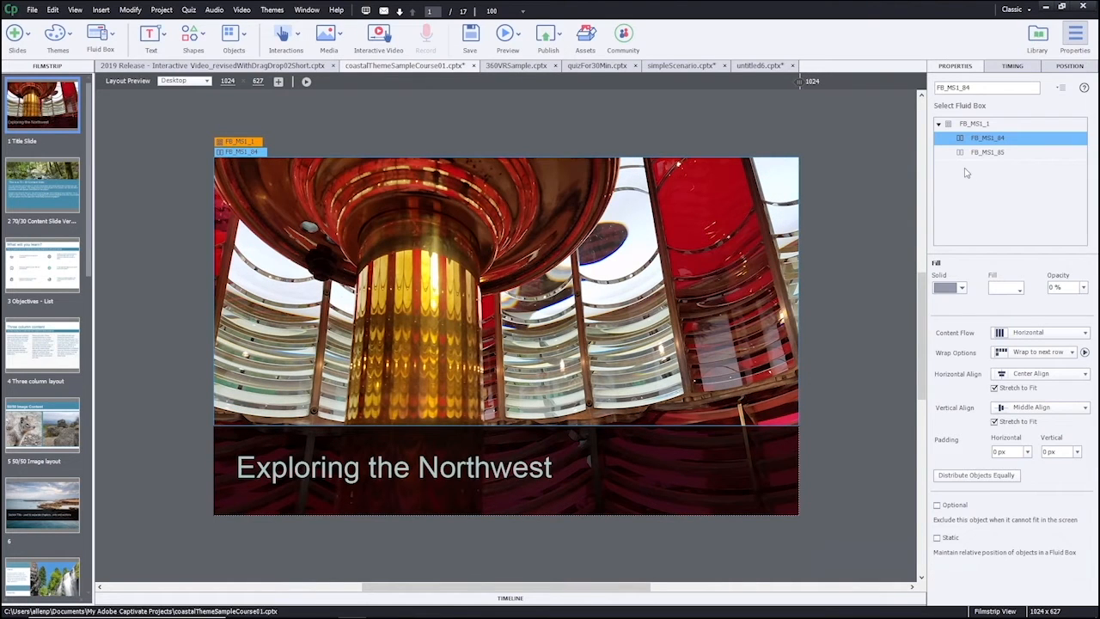
left_click(871, 157)
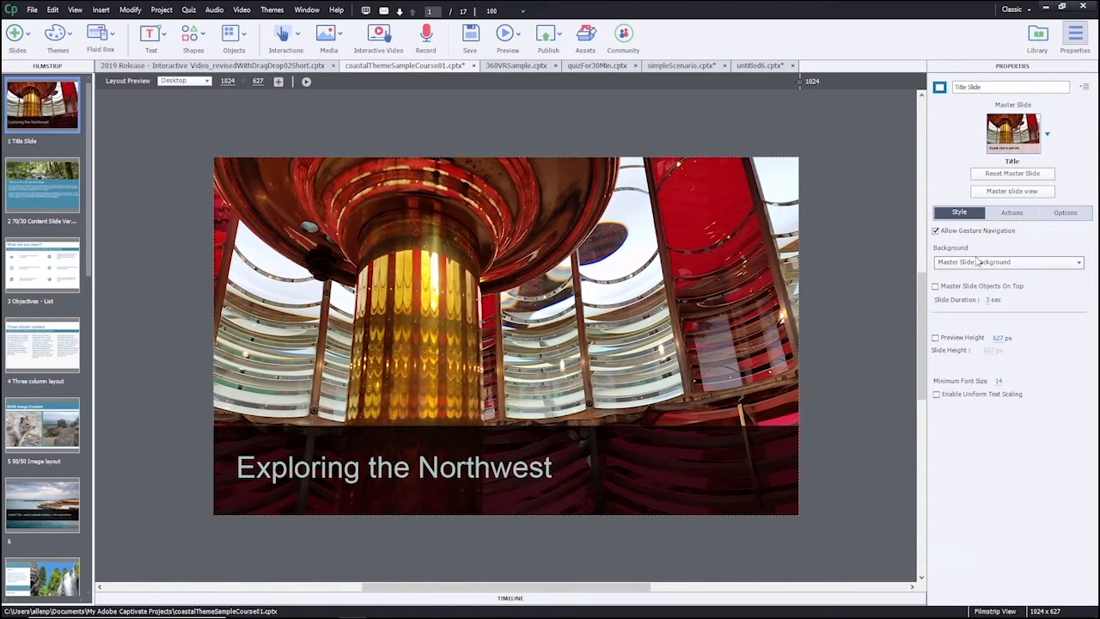
left_click(1002, 262)
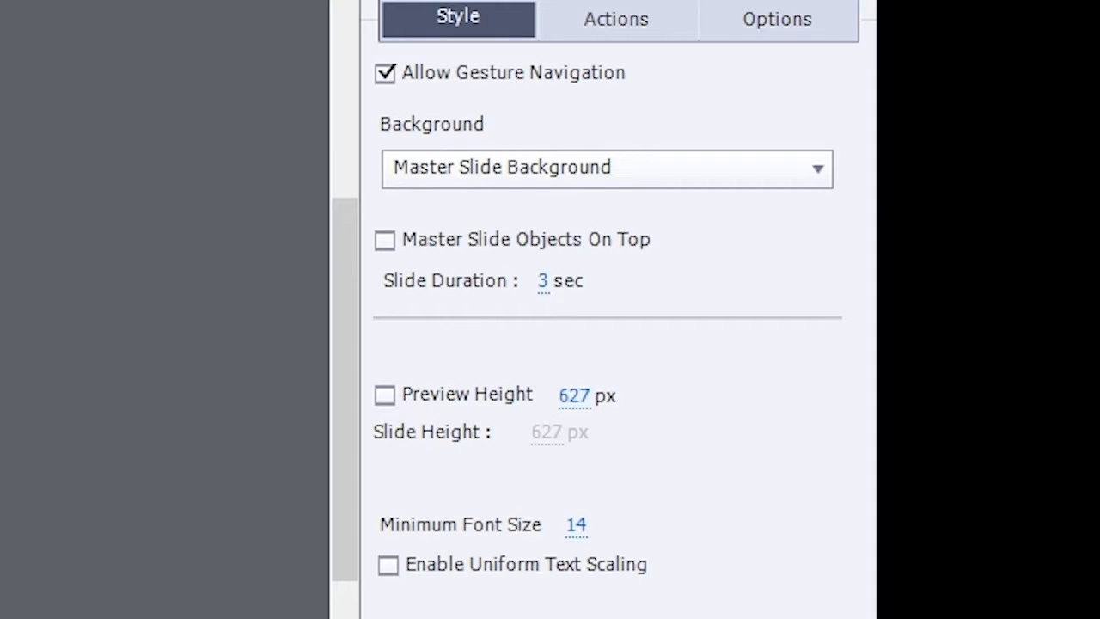
left_click(587, 165)
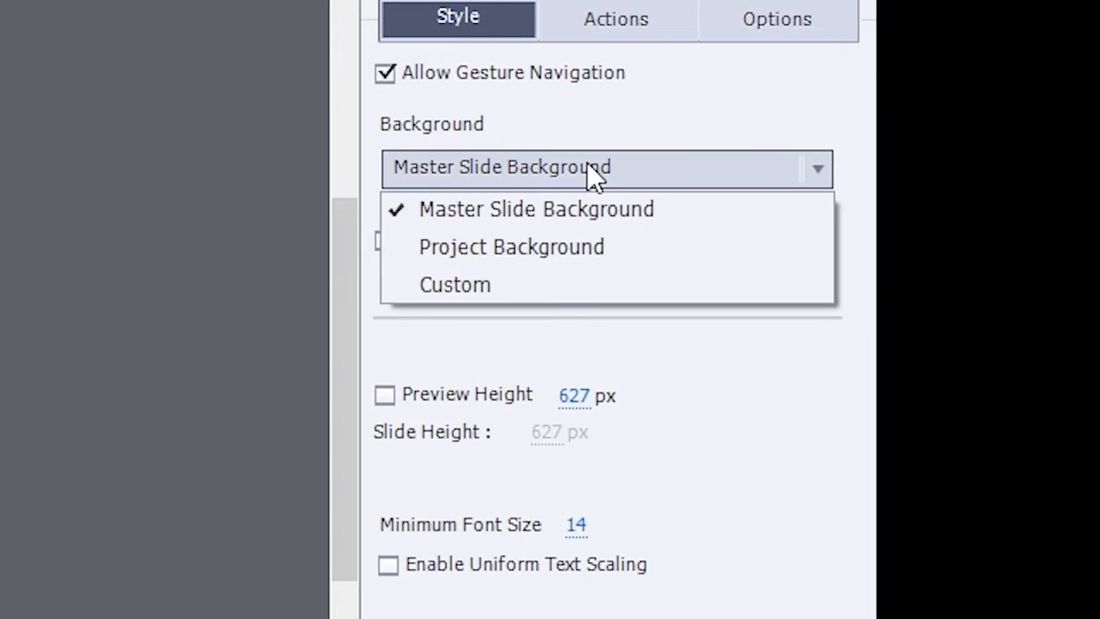
left_click(628, 246)
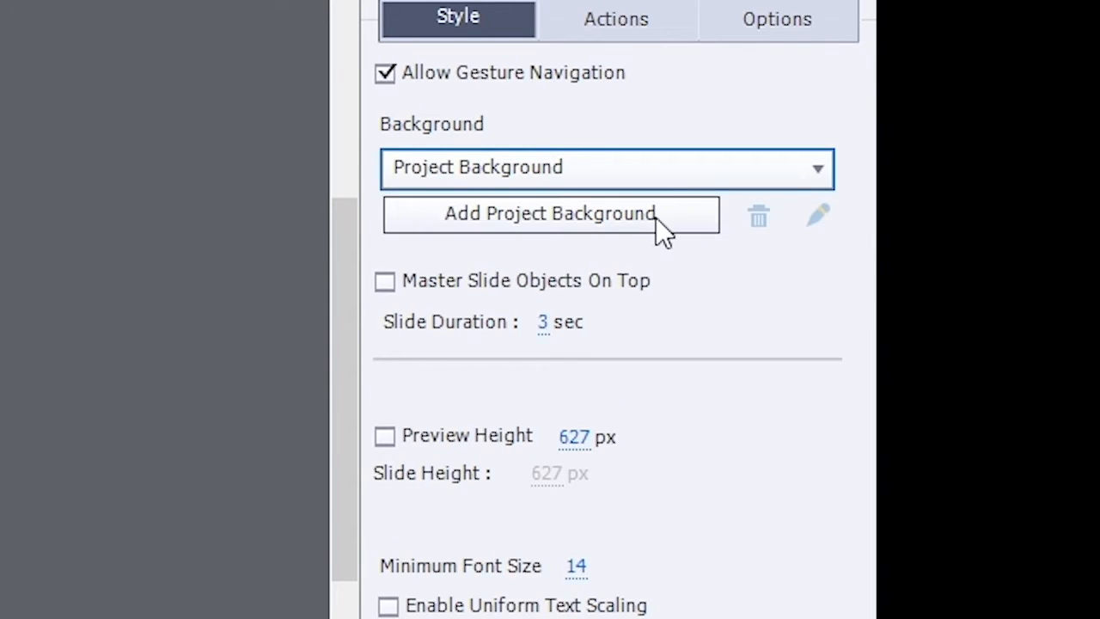
left_click(675, 172)
left_click(569, 284)
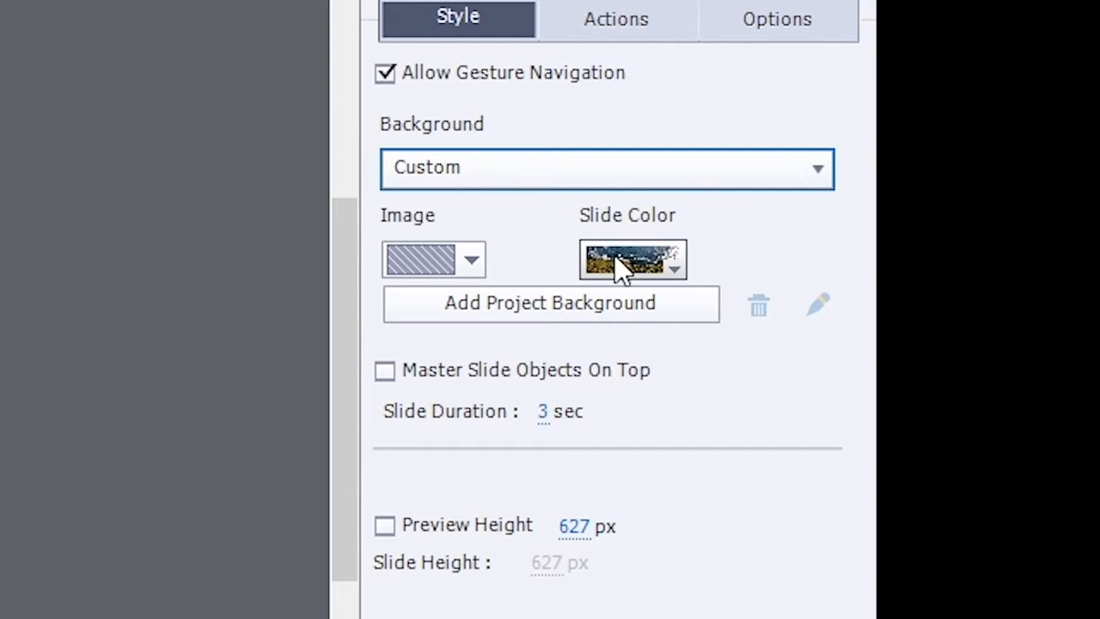
- Choose 20180311_171125.jpg from the library as the title slide's custom background image, fitted to the stage
left_click(632, 268)
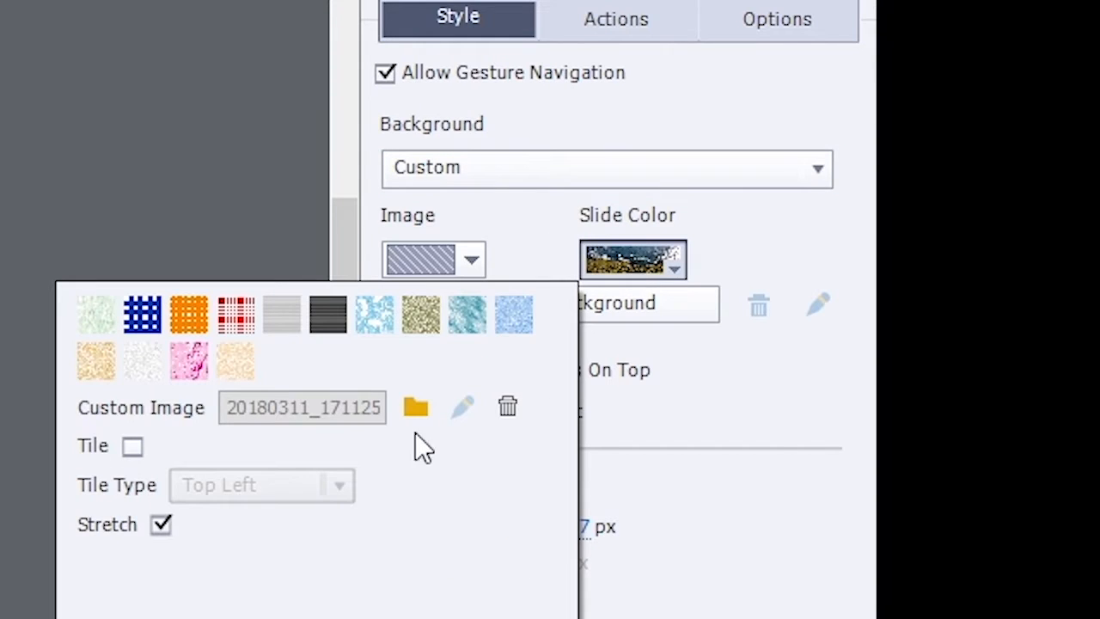
left_click(420, 406)
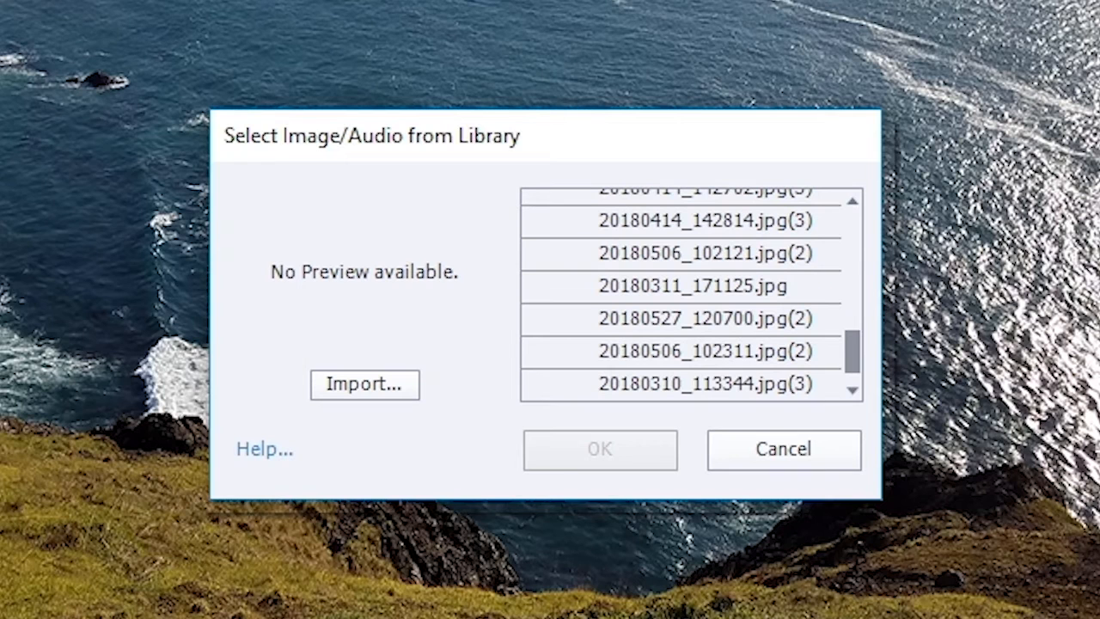
left_click(690, 384)
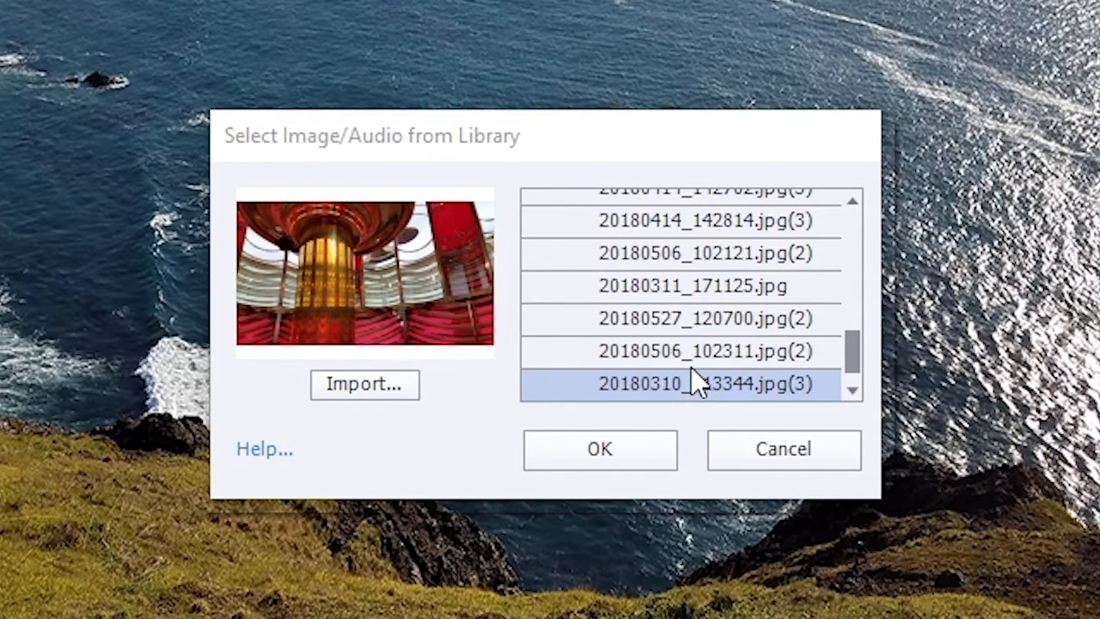
left_click(691, 348)
left_click(689, 321)
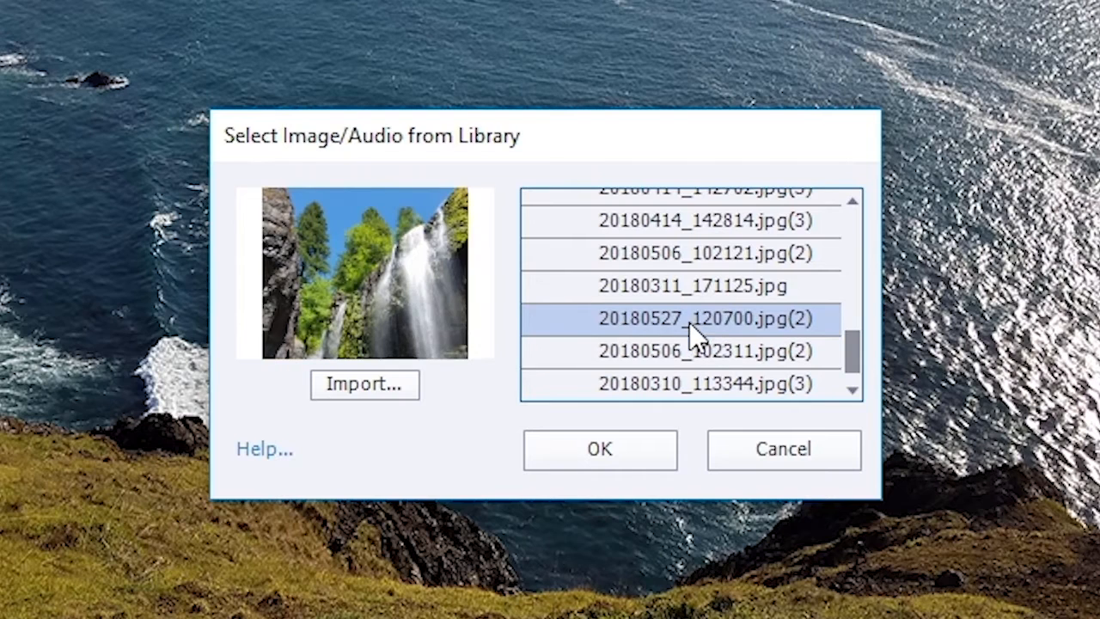
left_click(705, 254)
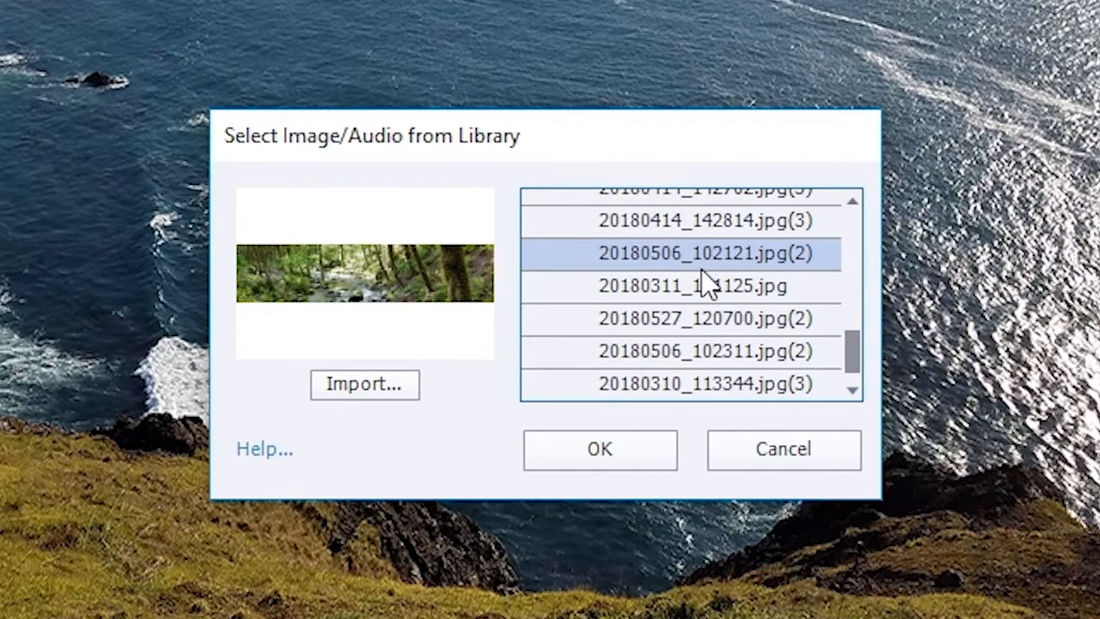
left_click(701, 276)
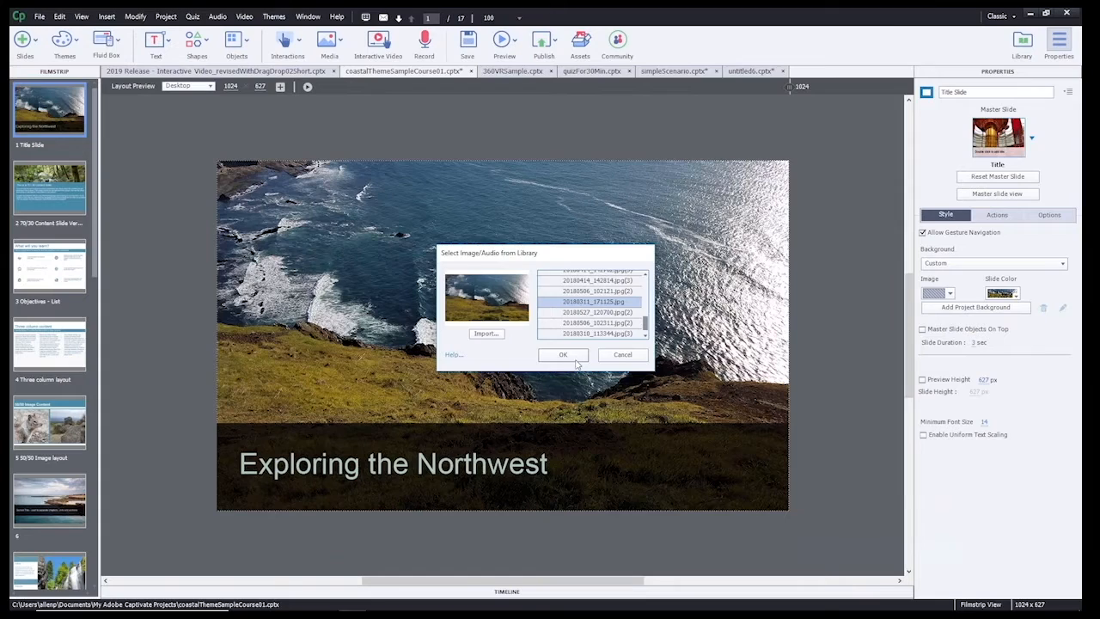
left_click(600, 449)
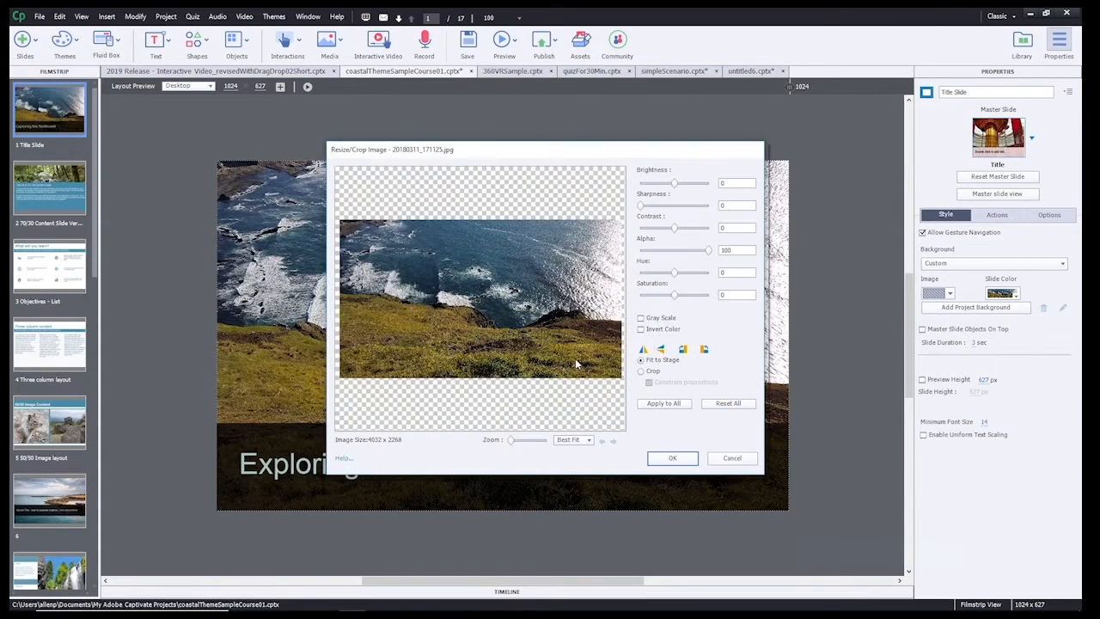
left_click(675, 459)
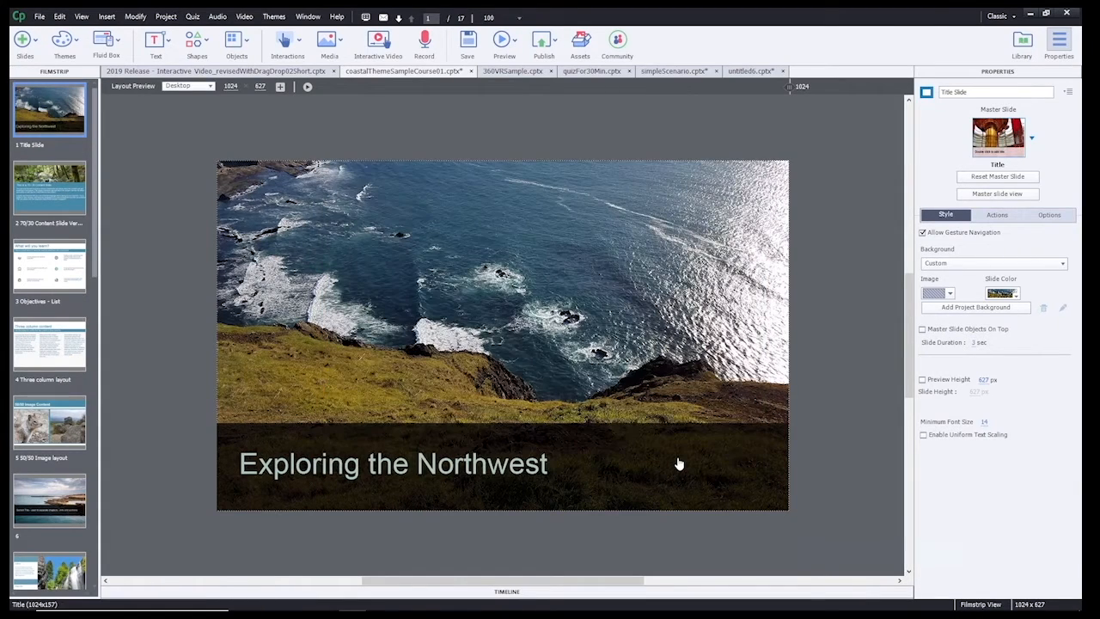
- Insert a content slide after the 70/30 content slide and view its available master slides, keeping Content 01
left_click(45, 194)
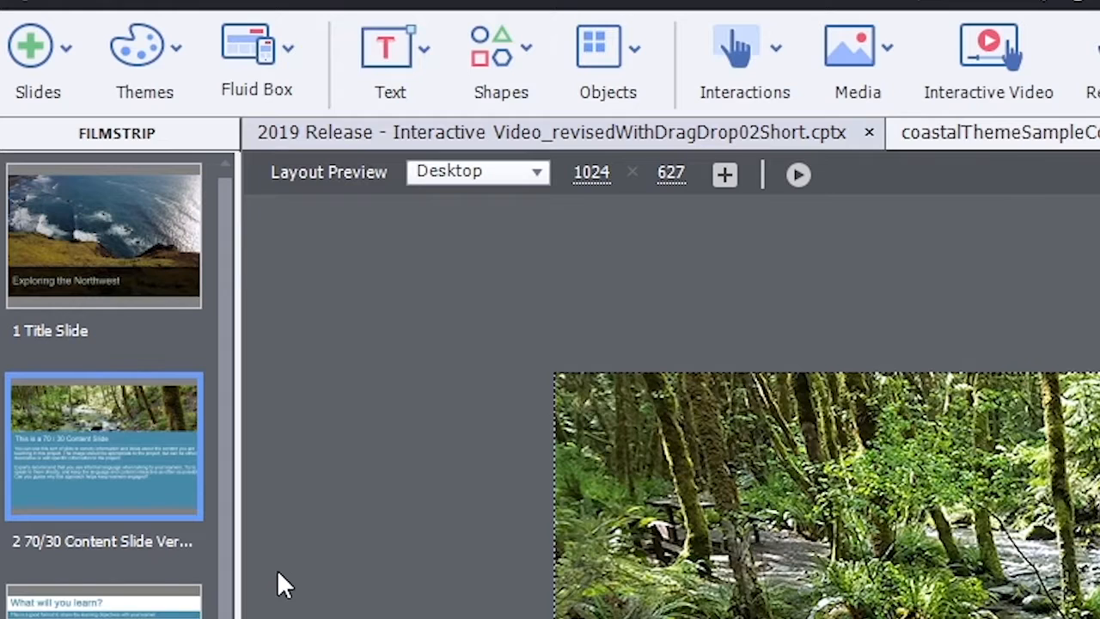
left_click(43, 81)
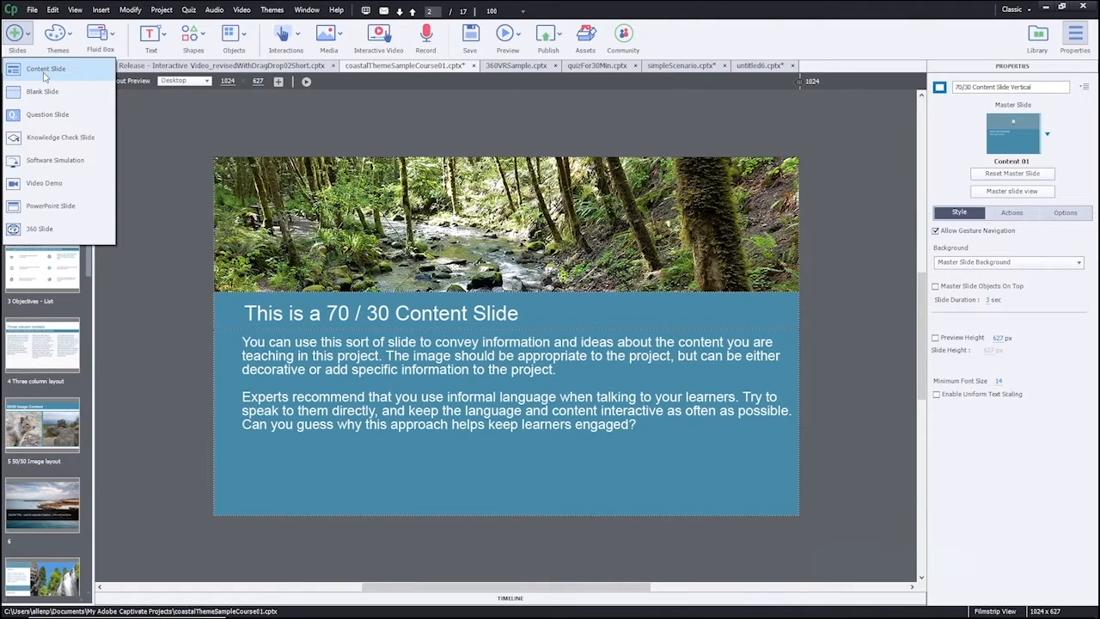
left_click(44, 69)
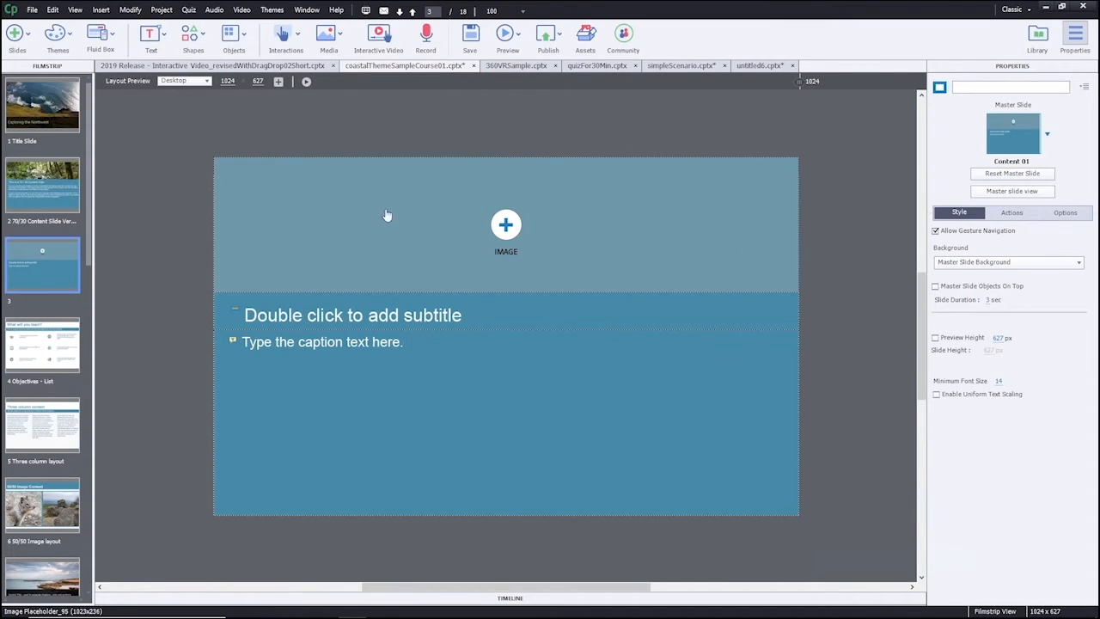
left_click(1020, 145)
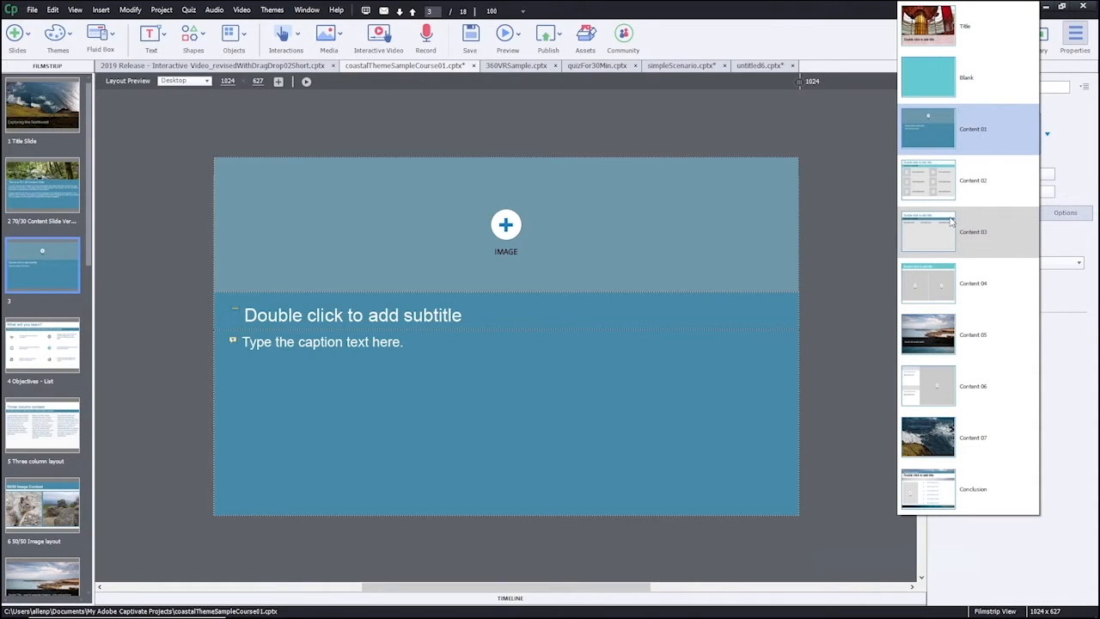
left_click(1088, 127)
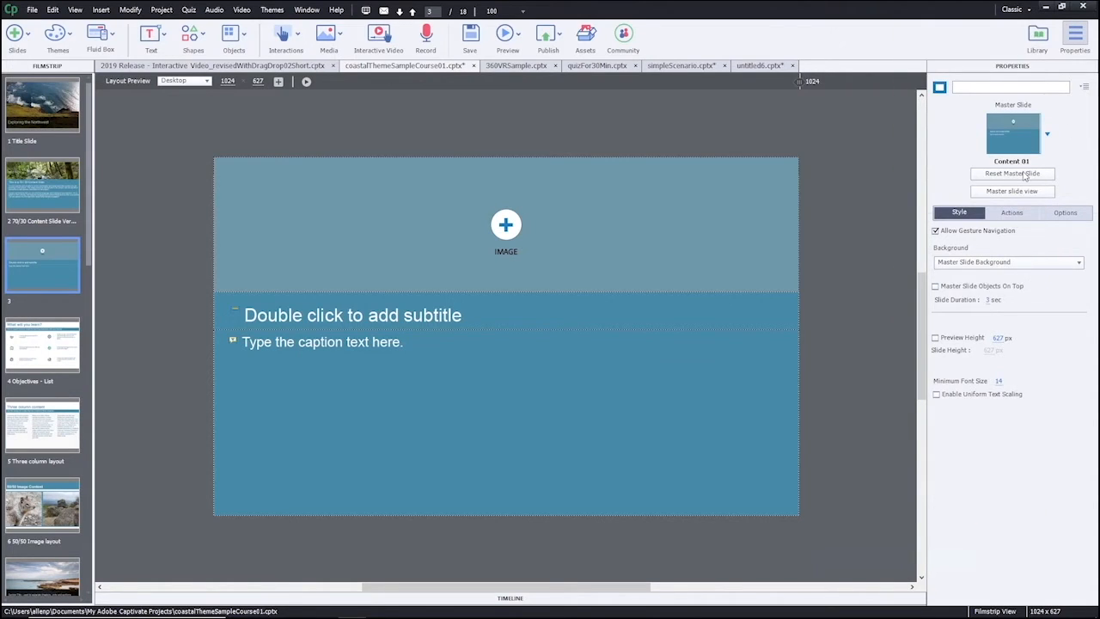
- Fill the new content slide's image placeholder with 20180506_102121.jpg(2) from the library
left_click(507, 226)
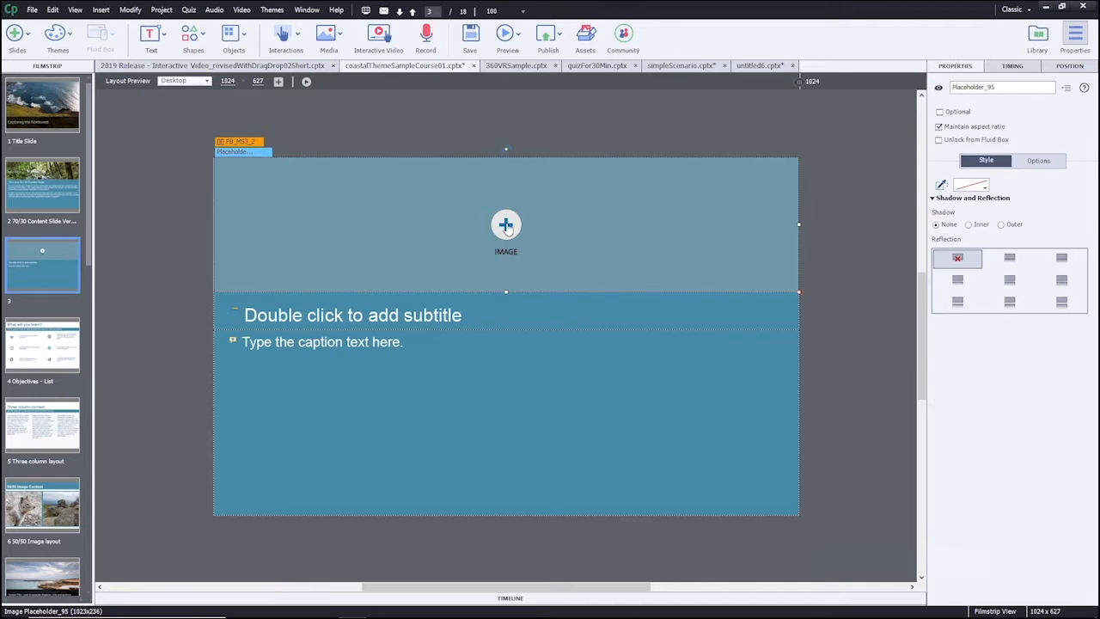
left_click(506, 226)
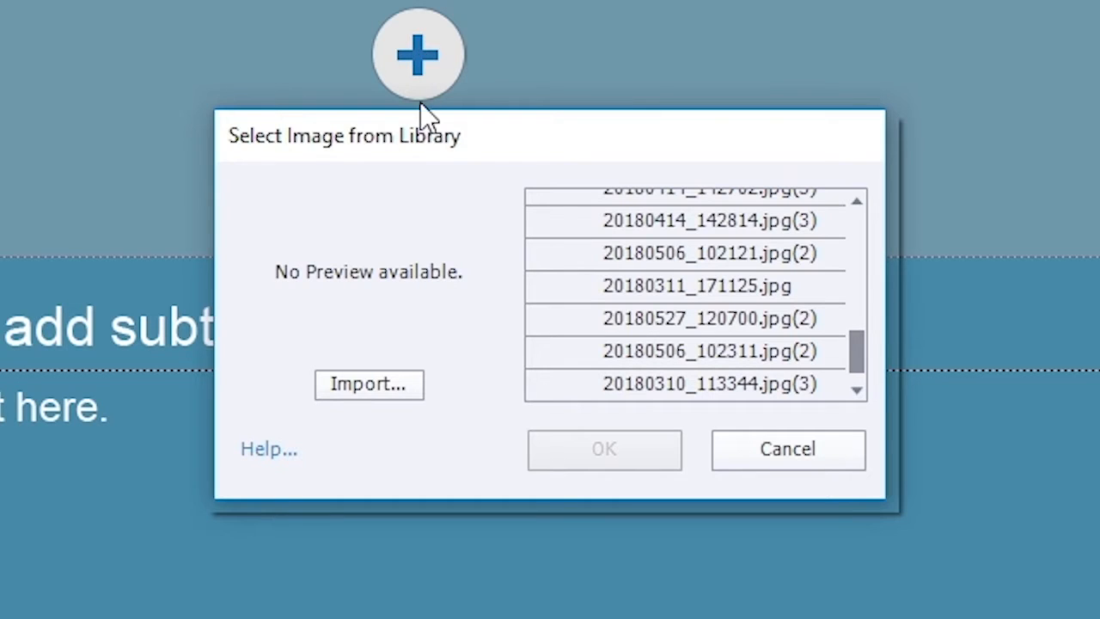
left_click(656, 364)
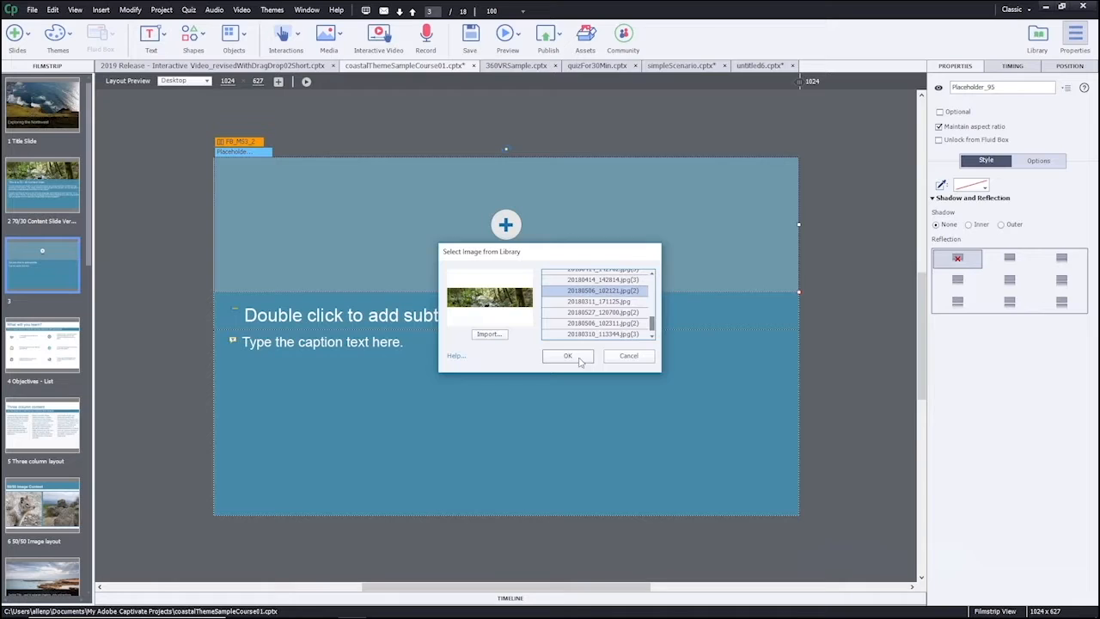
left_click(604, 448)
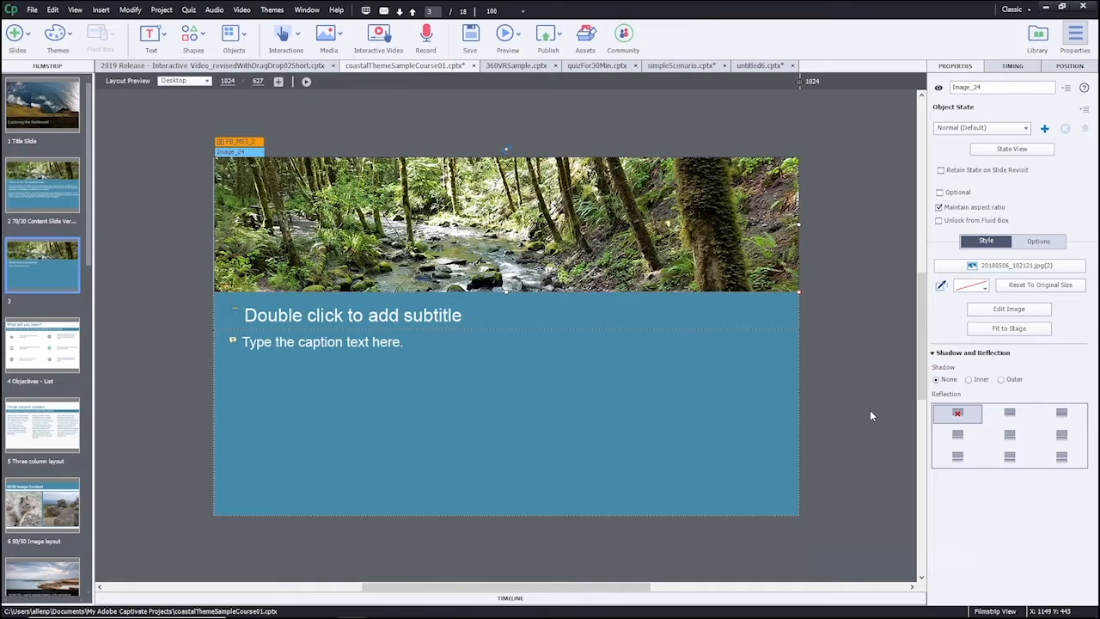
- Review the themed sample slides from the 50/50 image layout through to the conclusion list layout
left_click(39, 370)
right_click(58, 416)
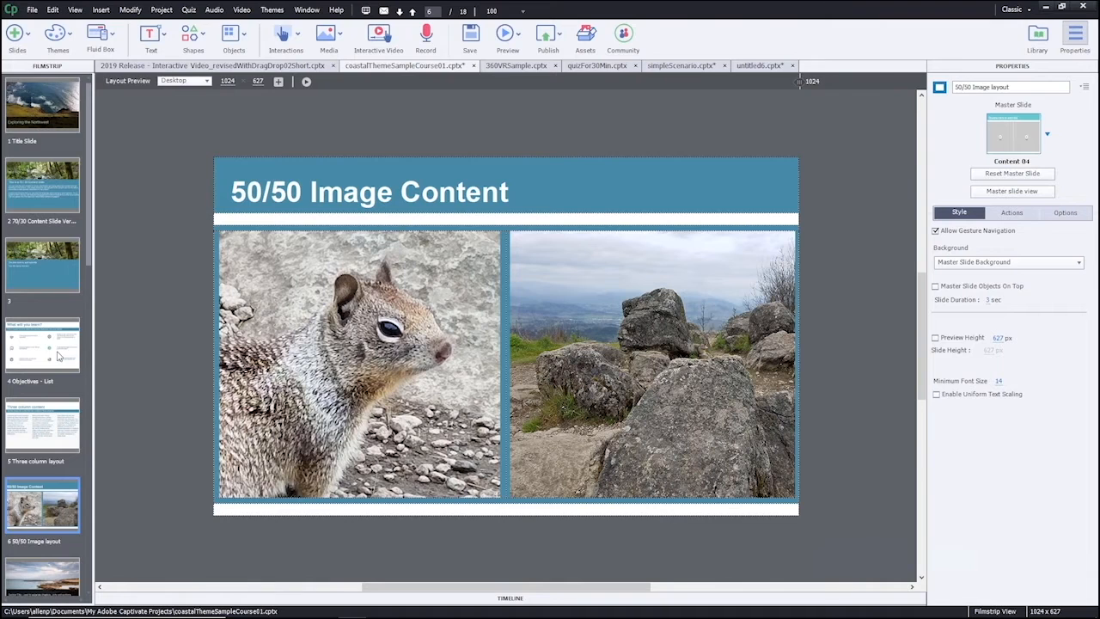
key("Down")
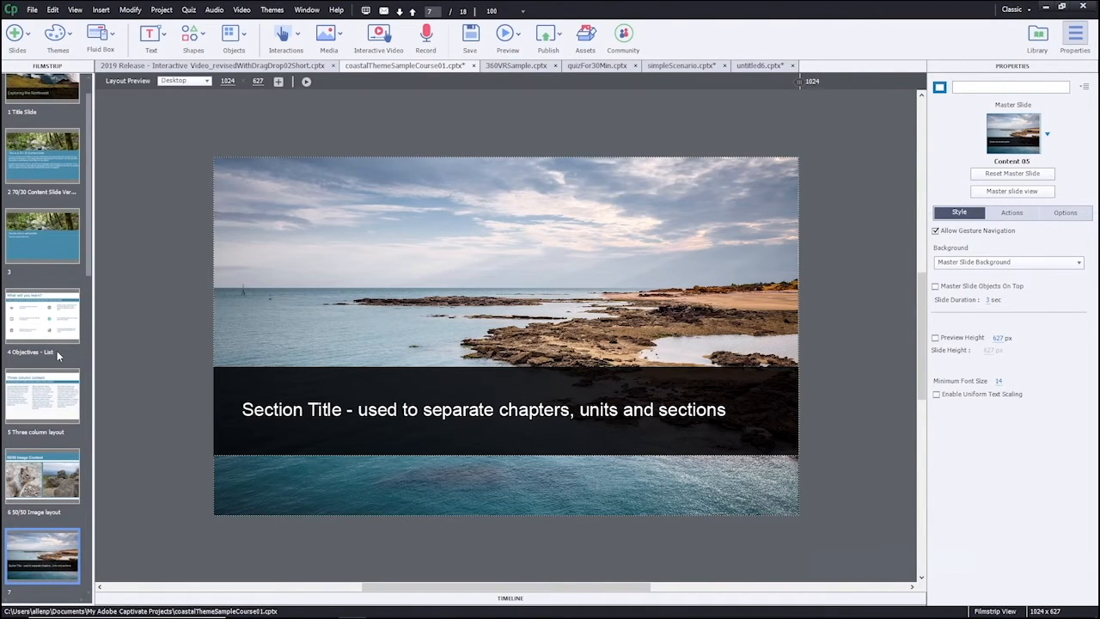
key("Down")
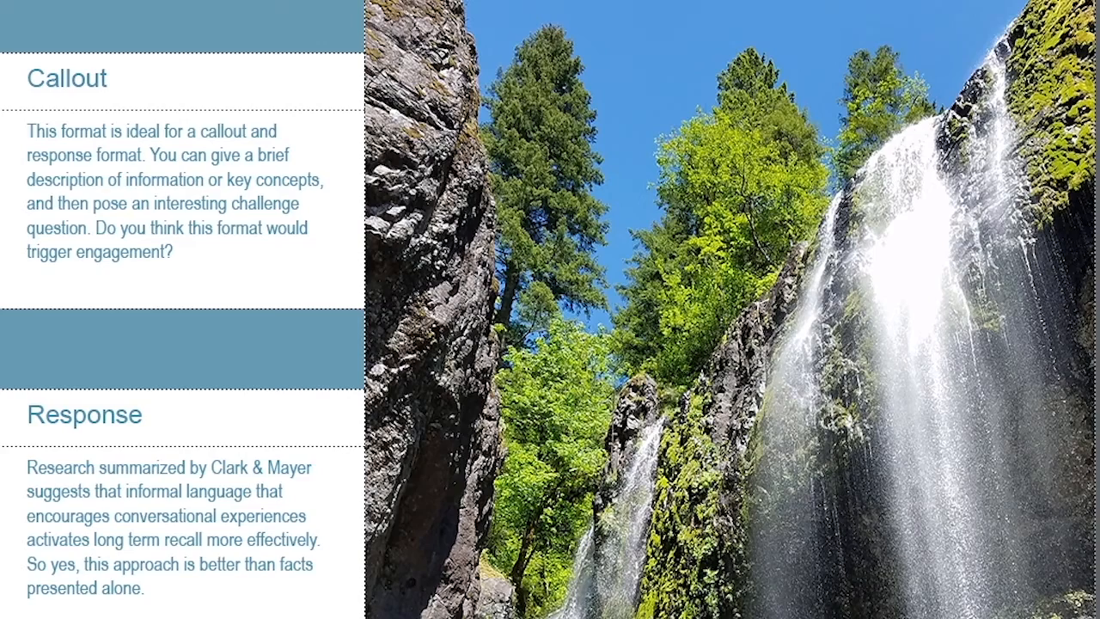
key("Down")
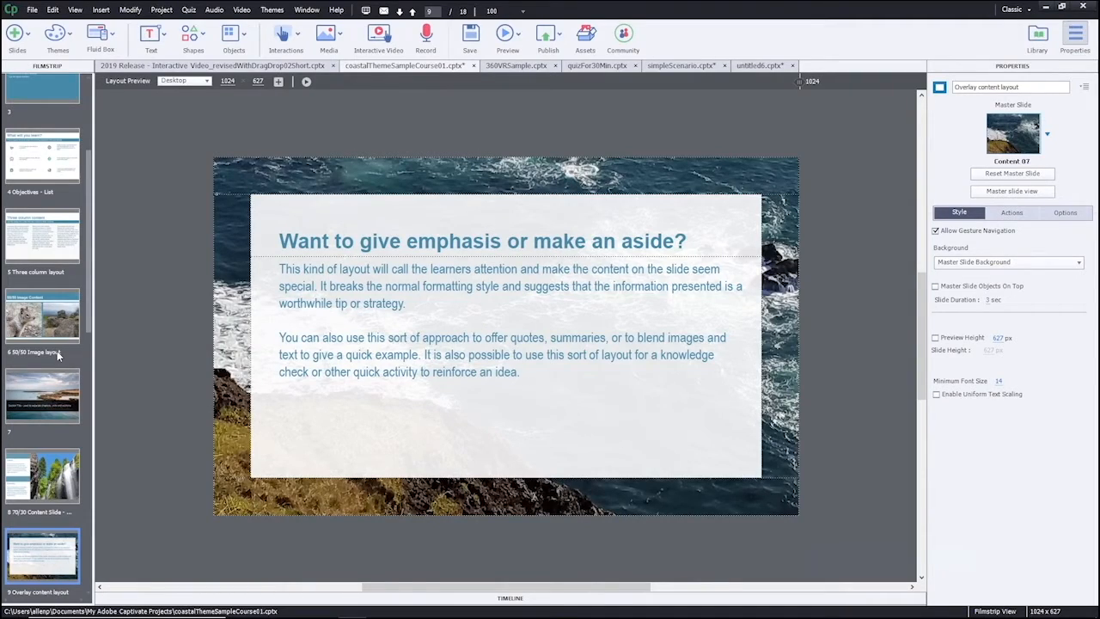
key("Down")
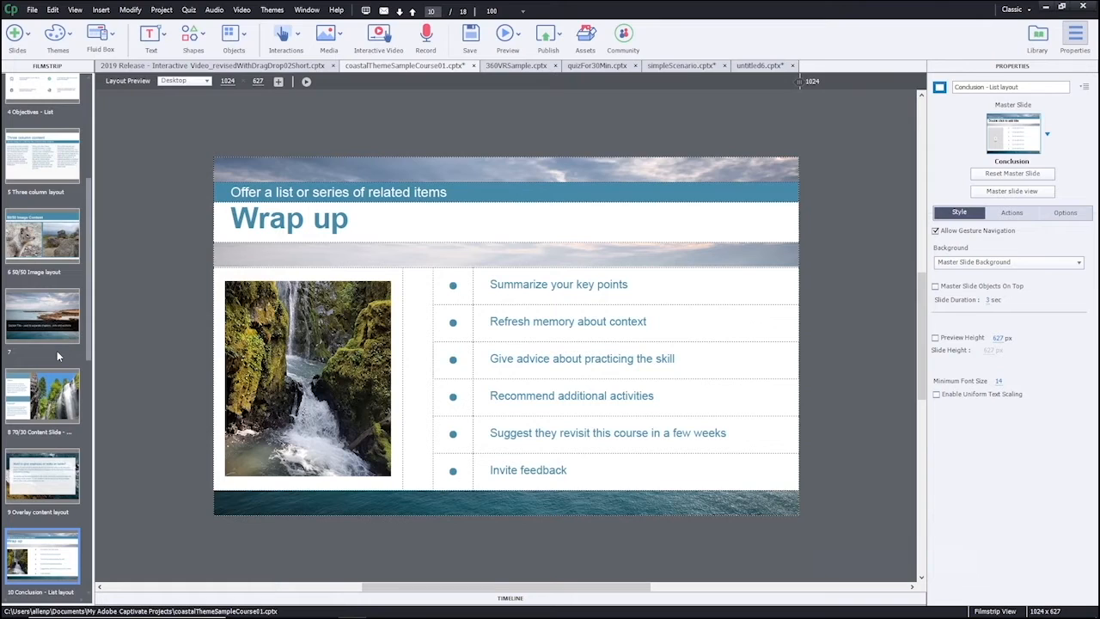
- Open the assets collection and view the characters in the Casual category
left_click(593, 38)
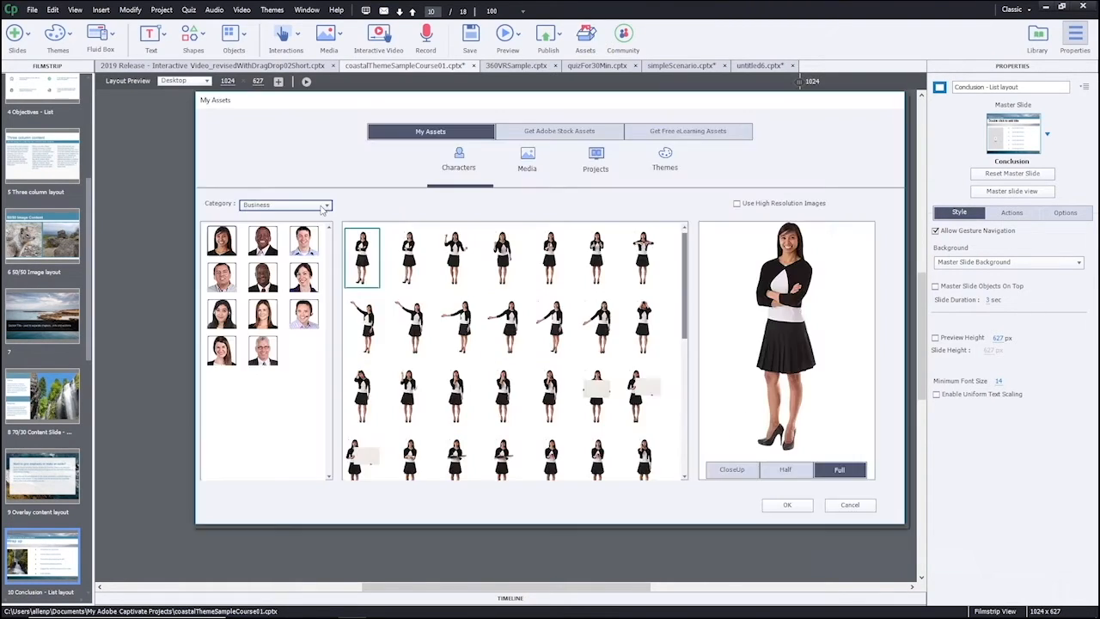
left_click(326, 206)
left_click(290, 247)
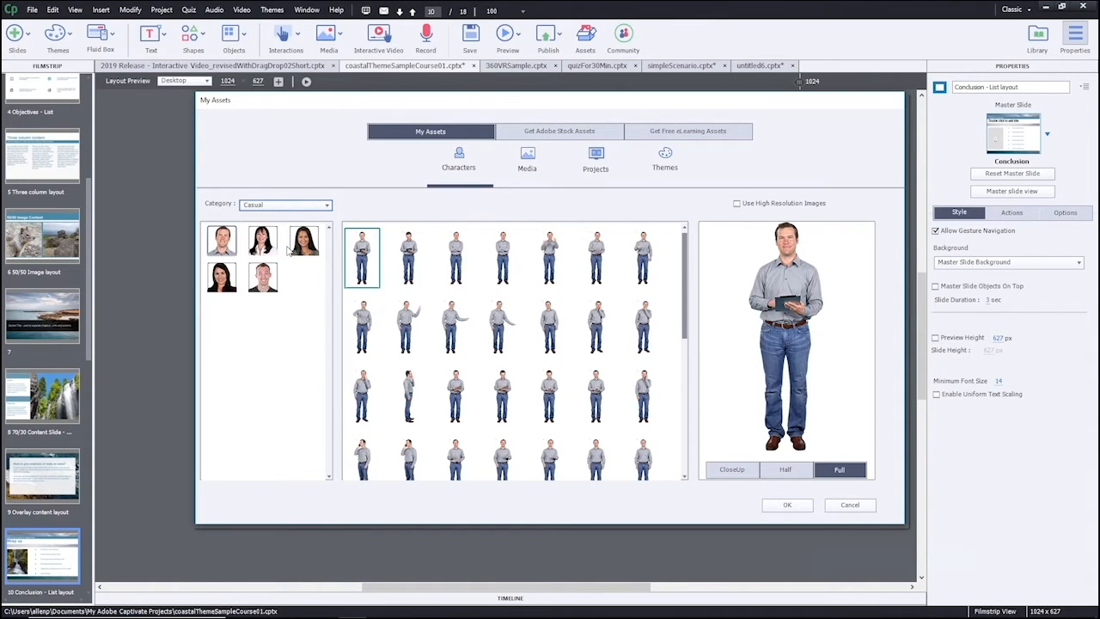
left_click(408, 266)
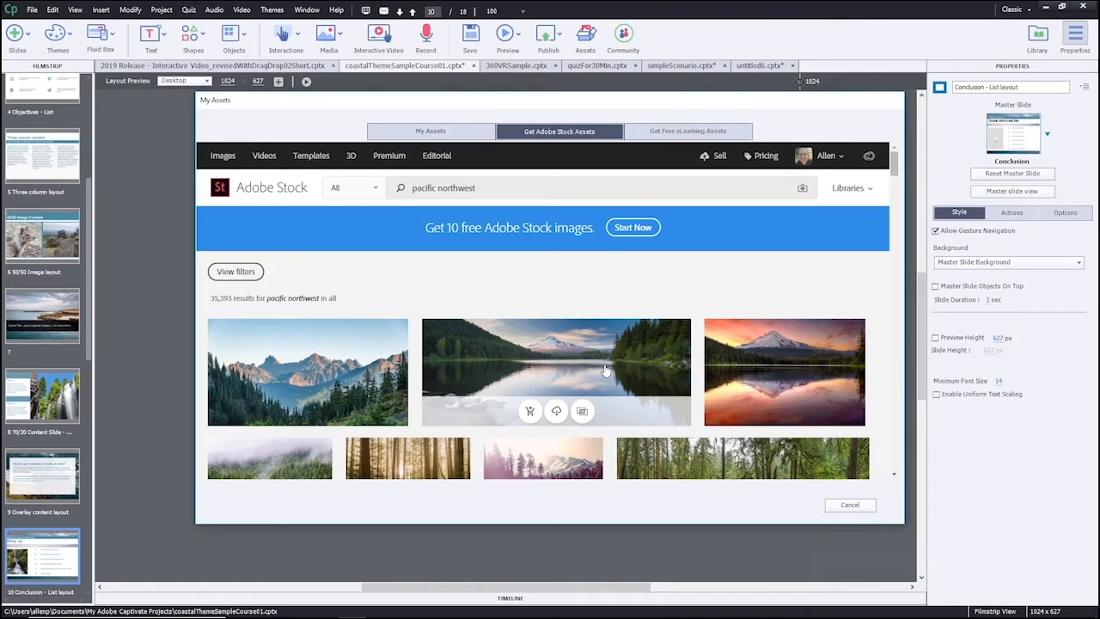
- Browse the Adobe Stock images for "pacific northwest"
scroll(606, 371, "down", 3)
scroll(606, 371, "down", 3)
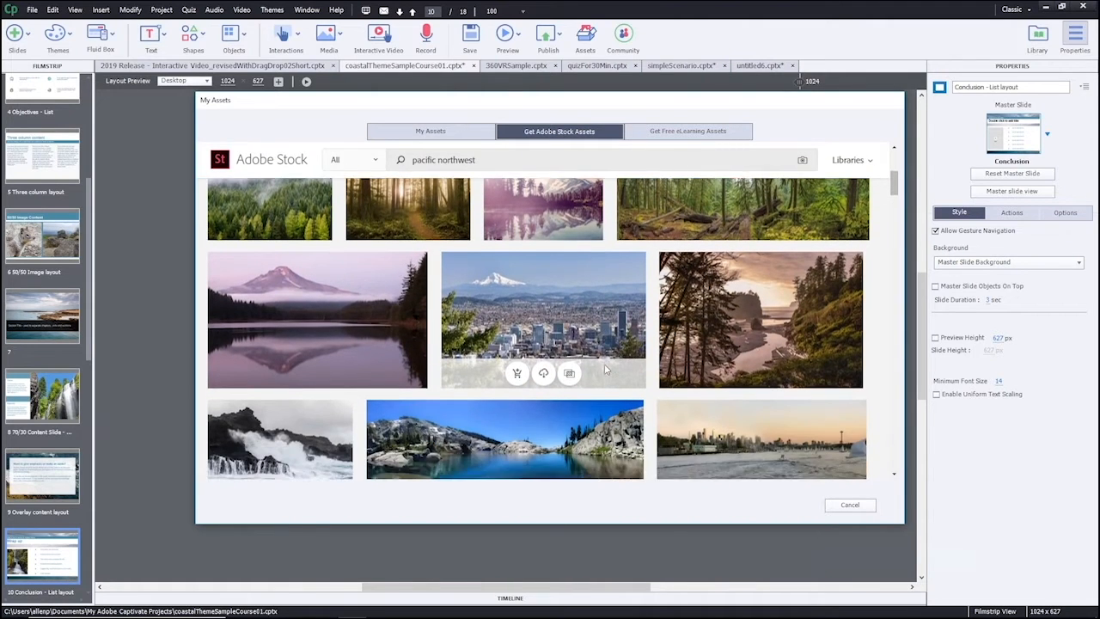
scroll(606, 371, "down", 3)
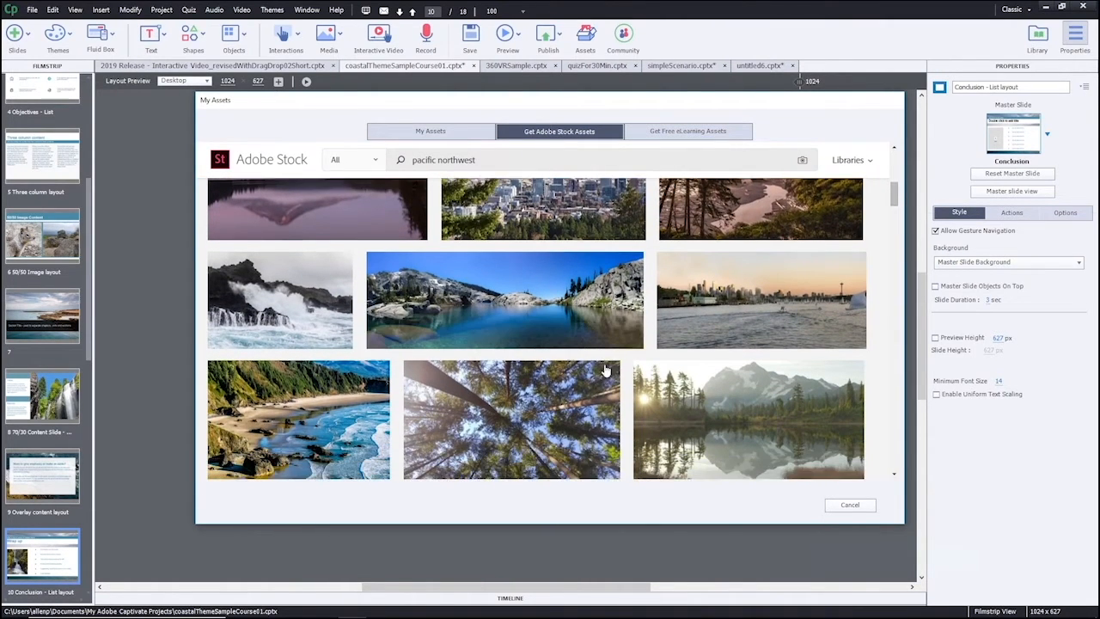
scroll(606, 371, "down", 4)
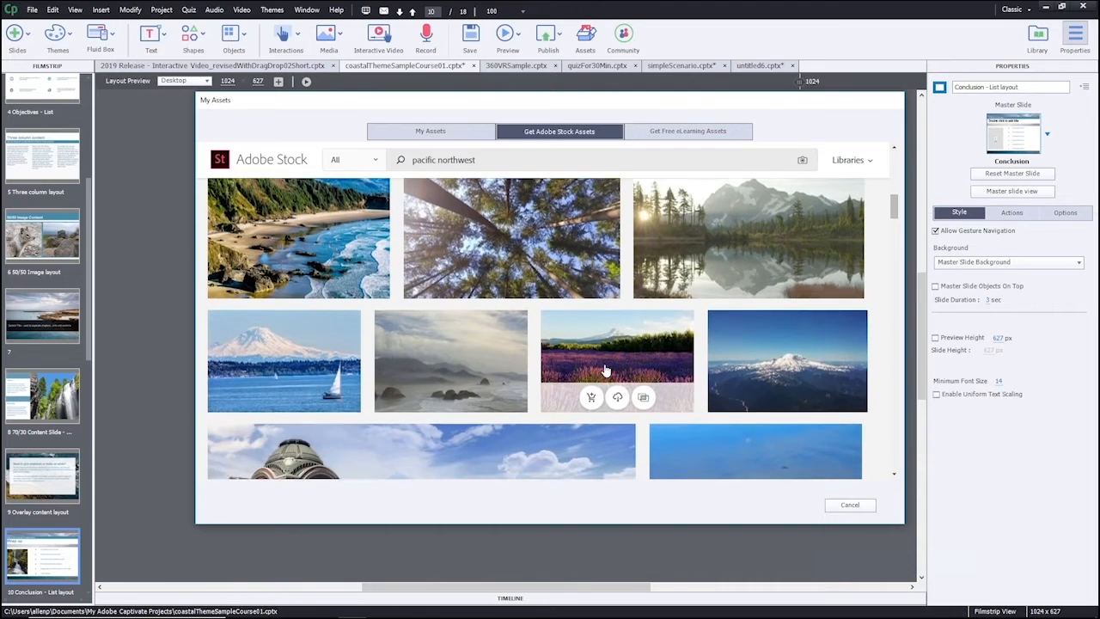
scroll(606, 372, "down", 5)
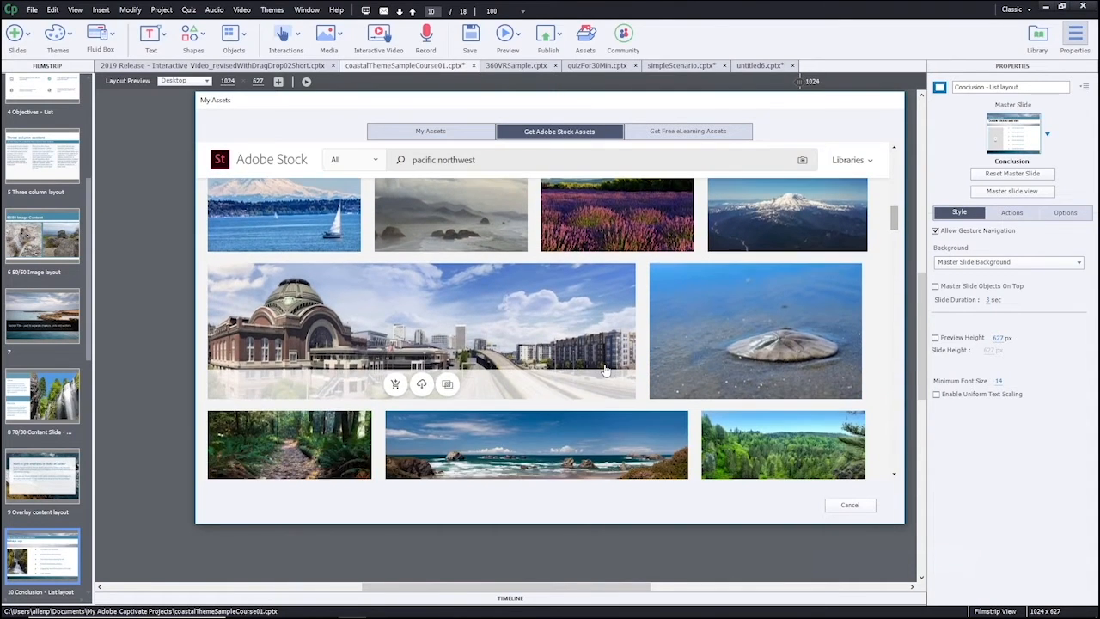
scroll(606, 372, "down", 2)
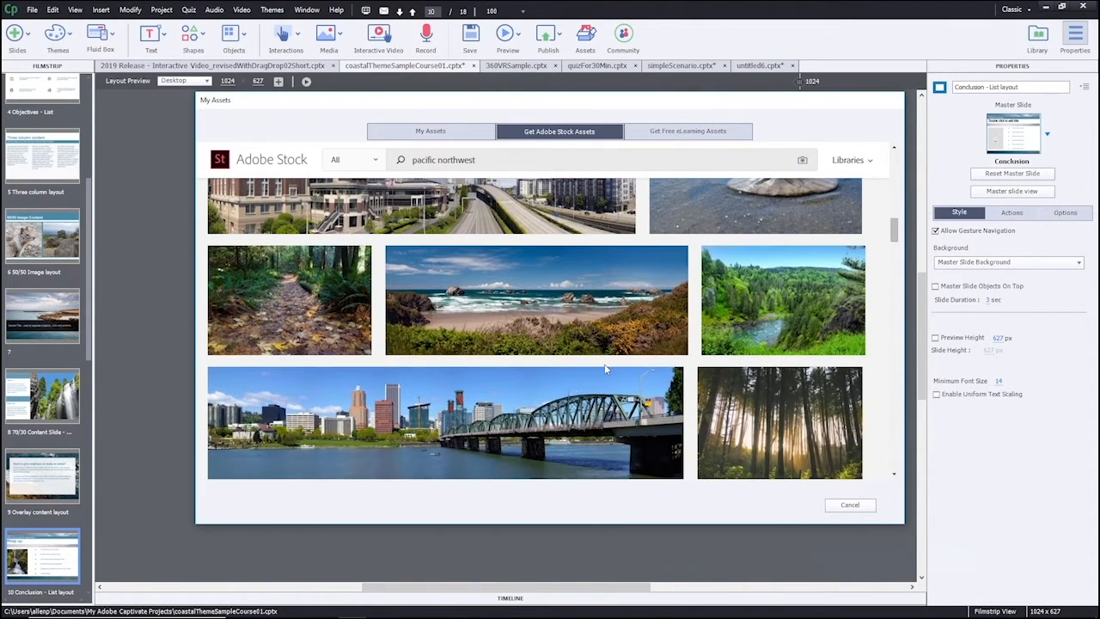
- Explore the Captivate Template Library in the free eLearning assets and preview its course starter templates
left_click(687, 131)
scroll(900, 250, "down", 3)
scroll(901, 250, "down", 3)
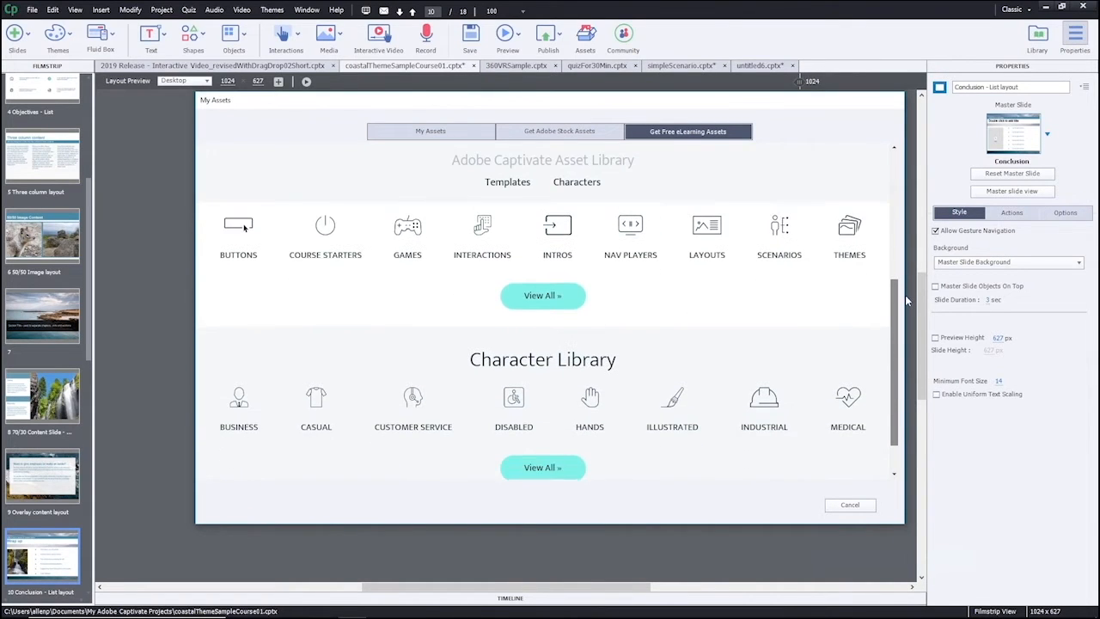
scroll(909, 278, "up", 3)
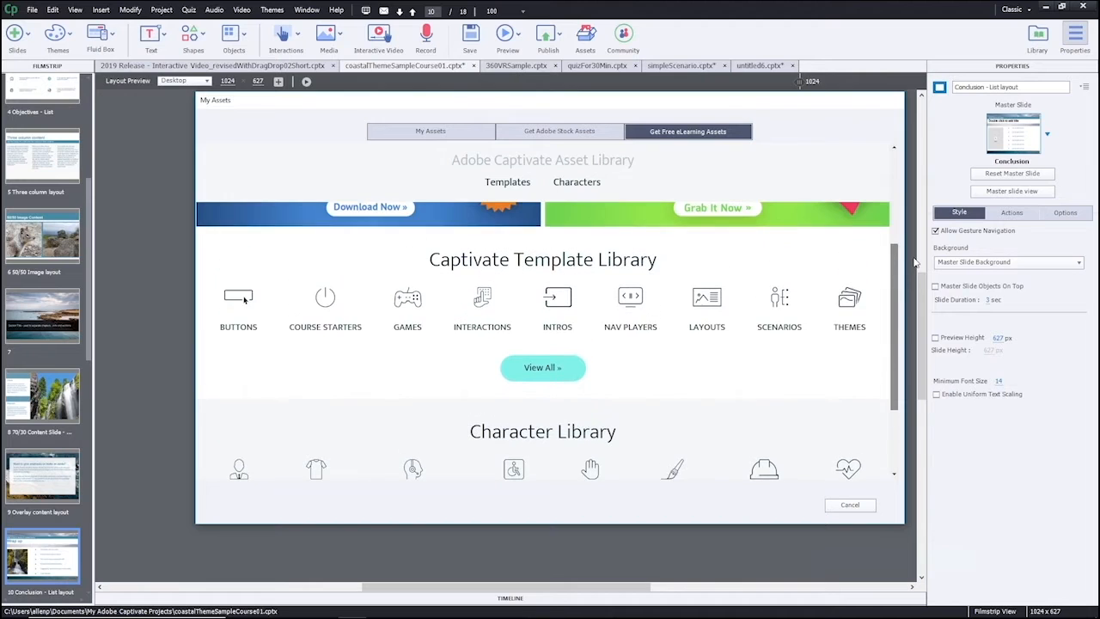
left_click(543, 370)
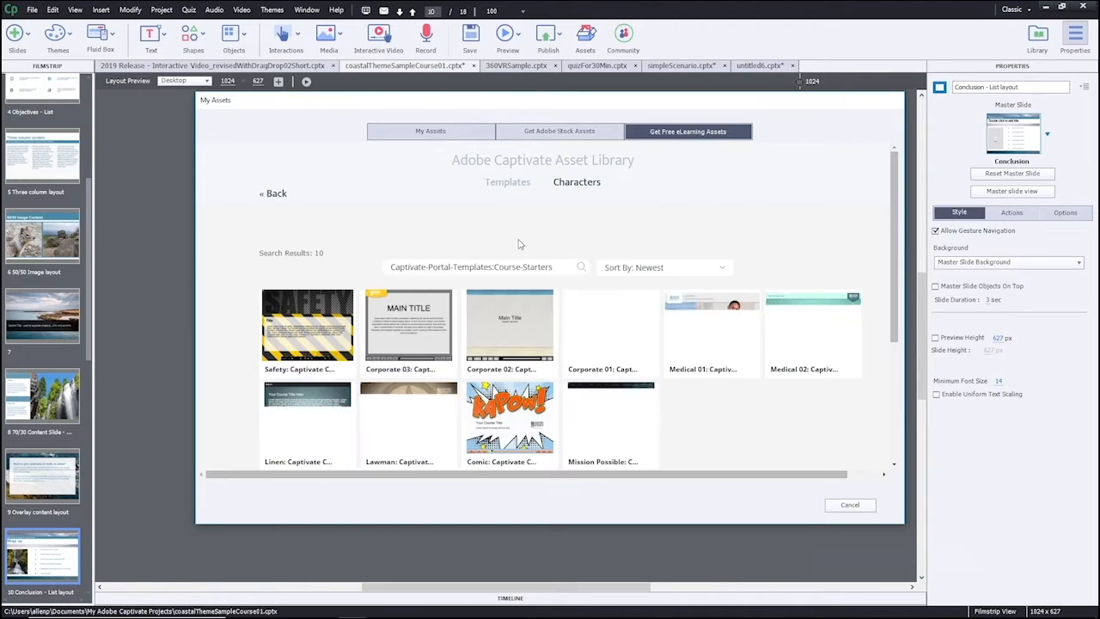
mouse_move(436, 339)
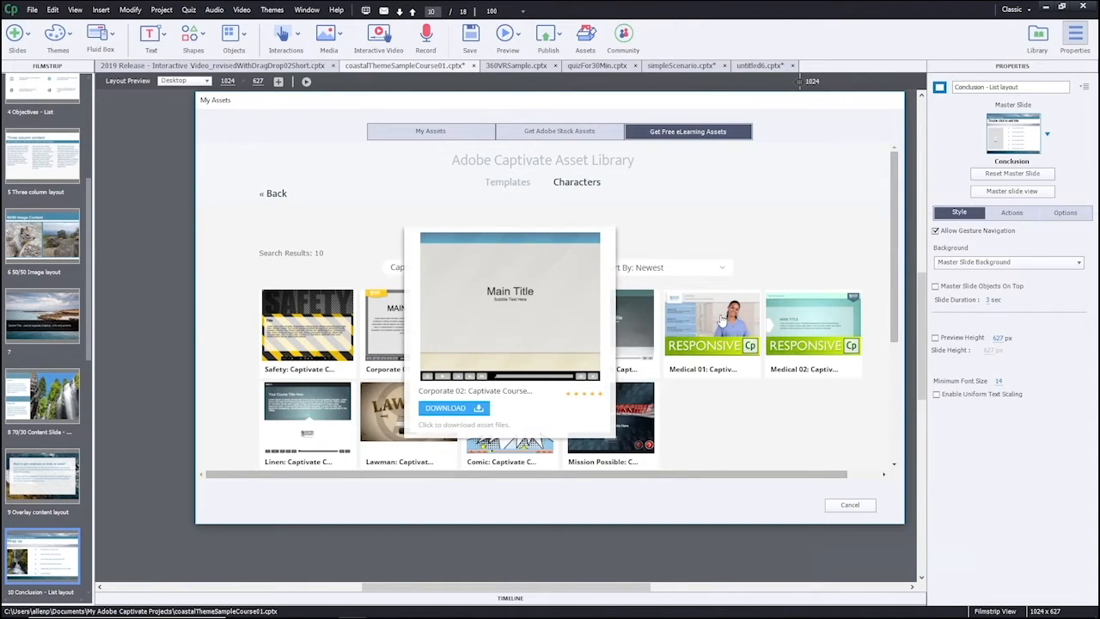
mouse_move(736, 333)
mouse_move(563, 411)
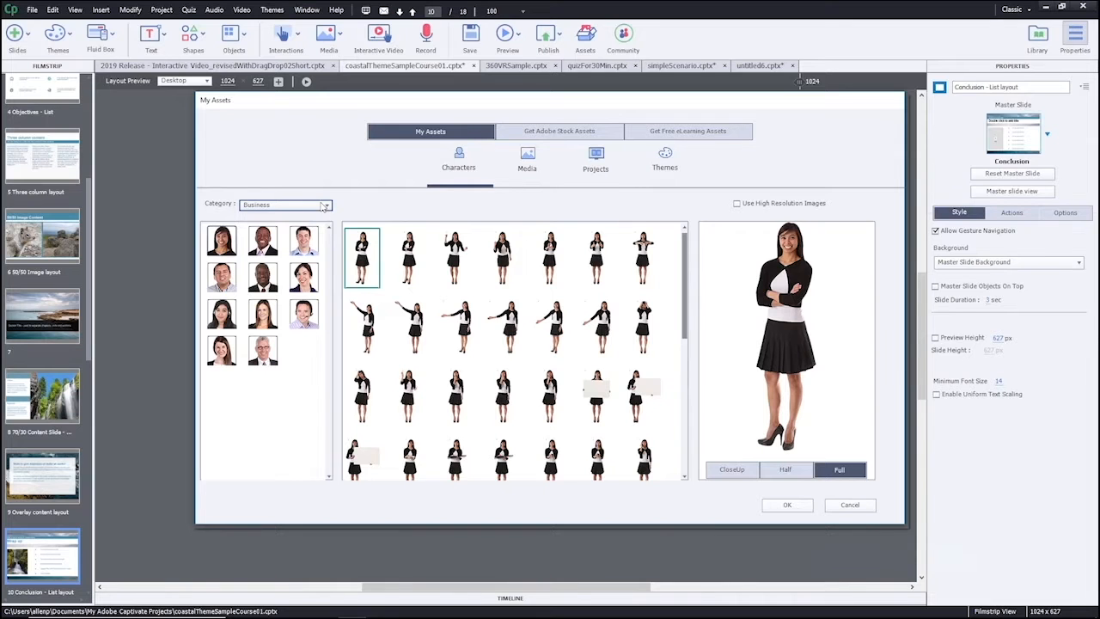
- Look through the Adobe Stock images and the complete list of free eLearning templates
left_click(324, 208)
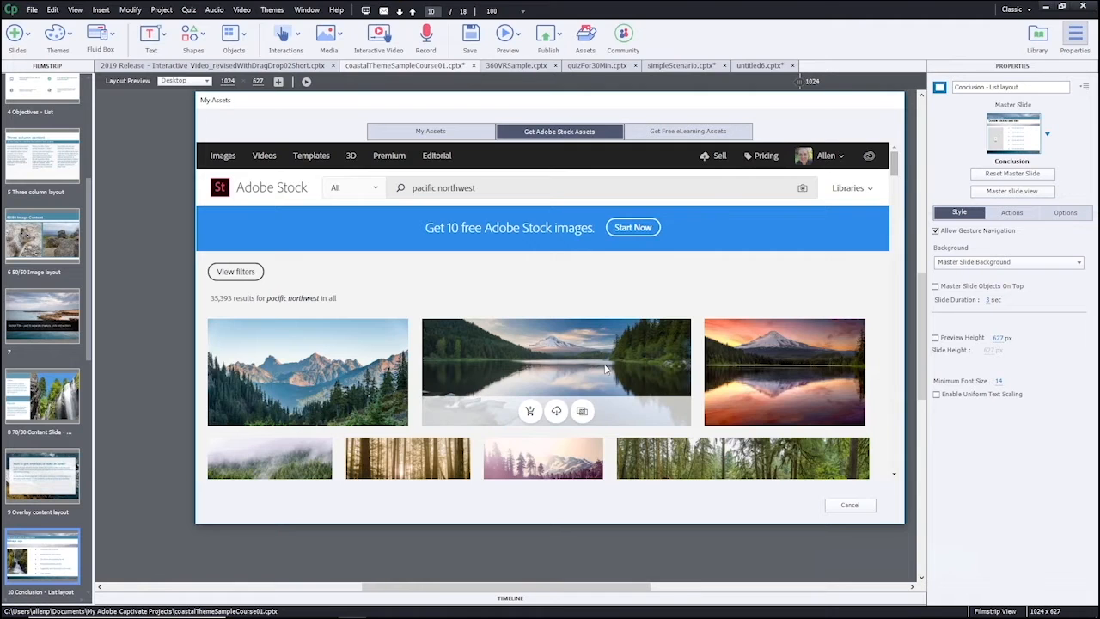
scroll(605, 368, "down", 1)
scroll(605, 368, "down", 2)
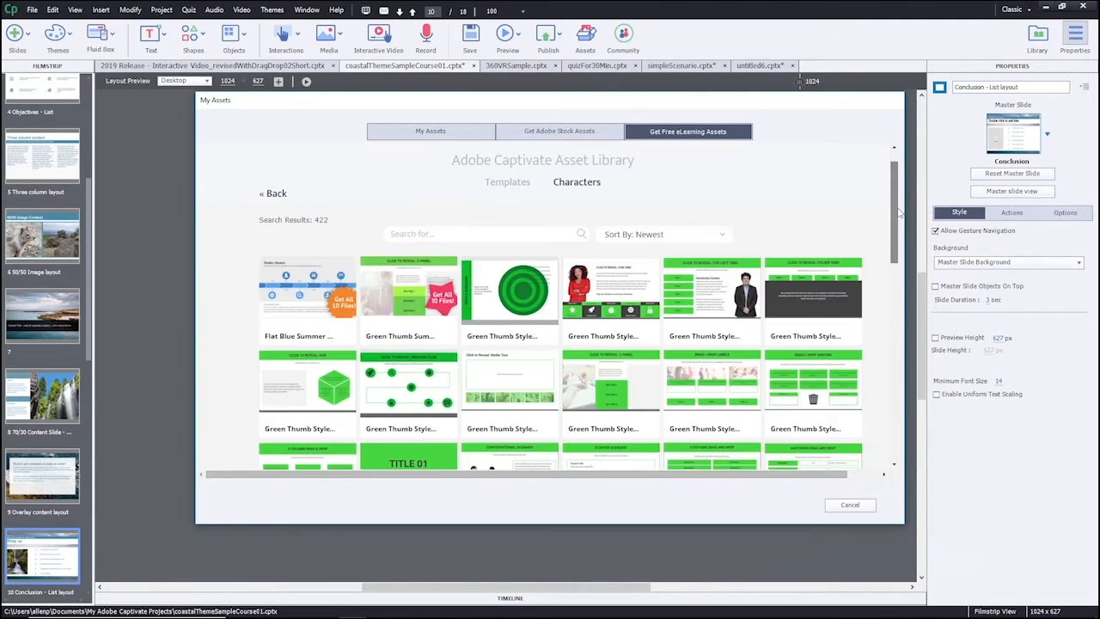
scroll(894, 257, "down", 2)
scroll(904, 249, "down", 3)
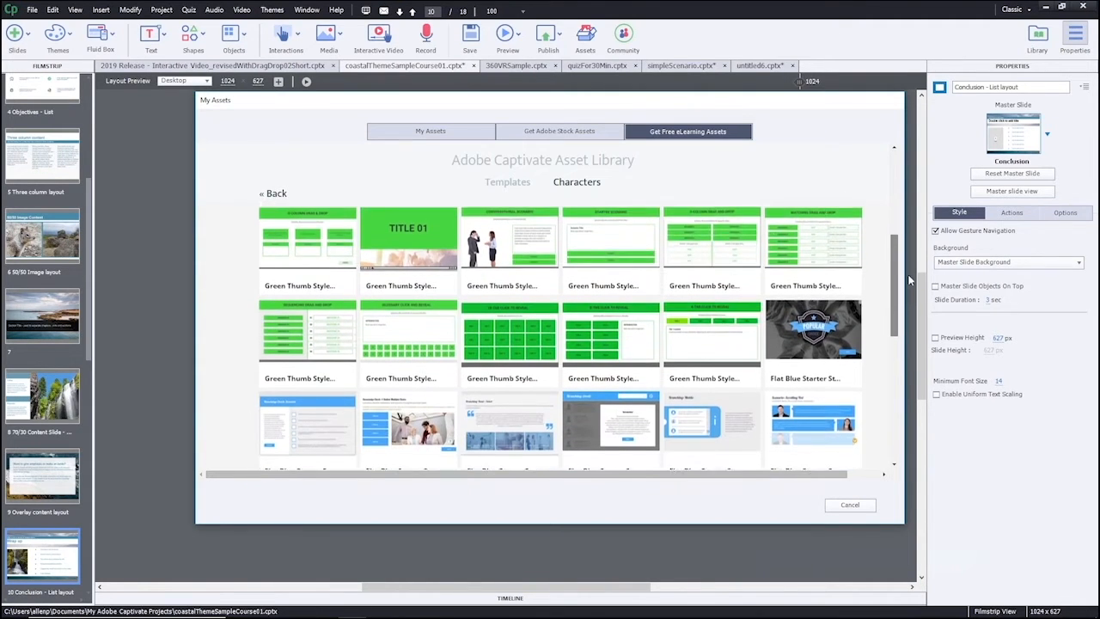
scroll(908, 300, "down", 2)
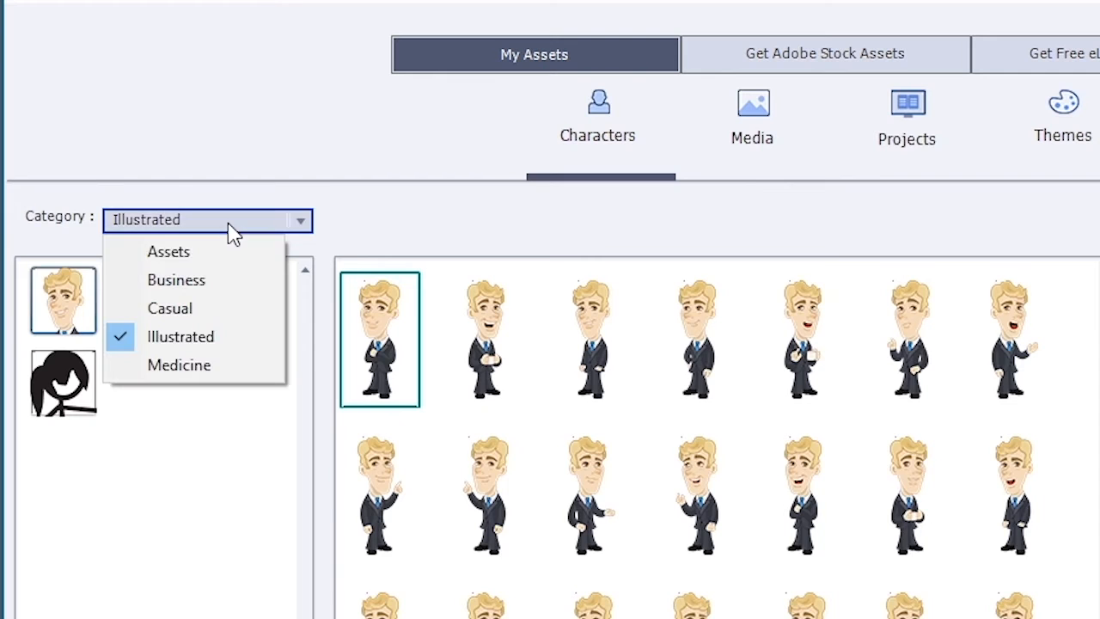
- View the Medicine and Casual character categories in the project's own assets
left_click(196, 370)
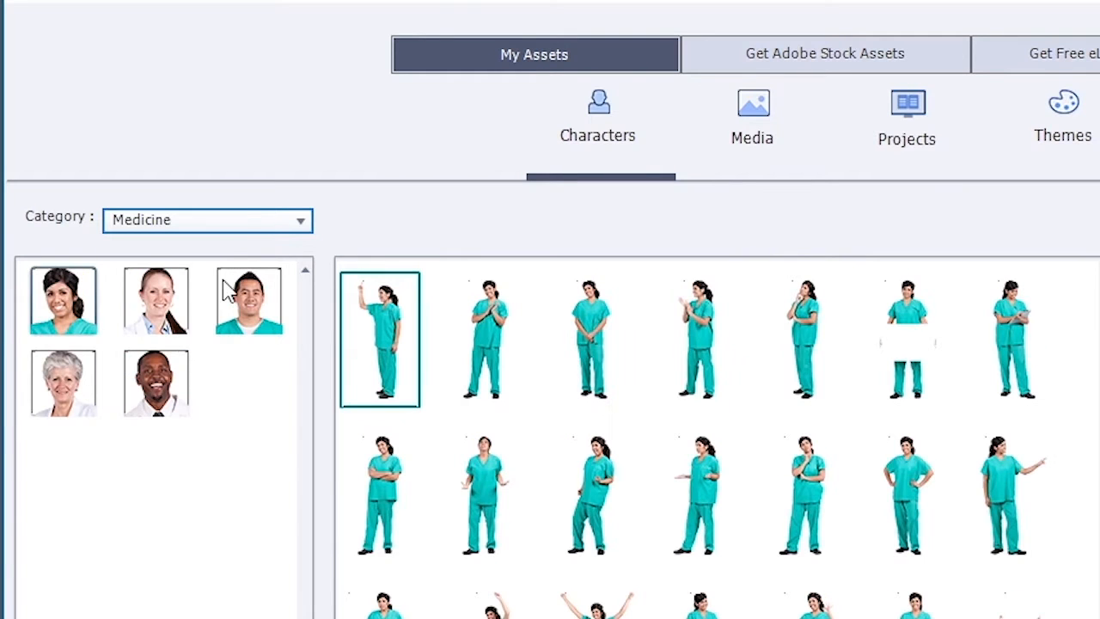
left_click(252, 231)
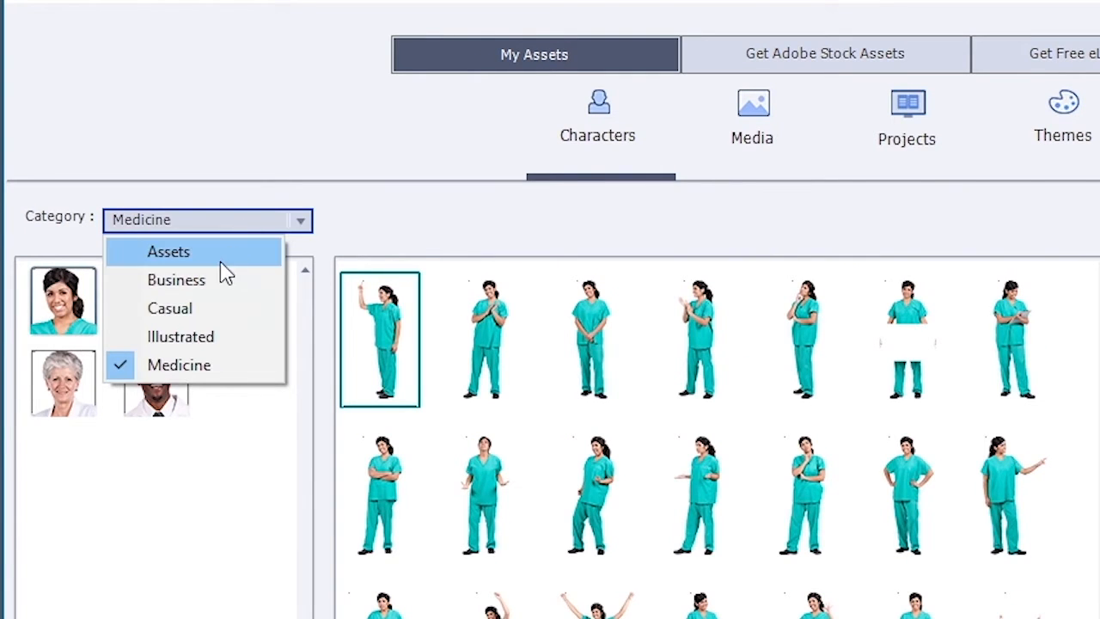
left_click(210, 310)
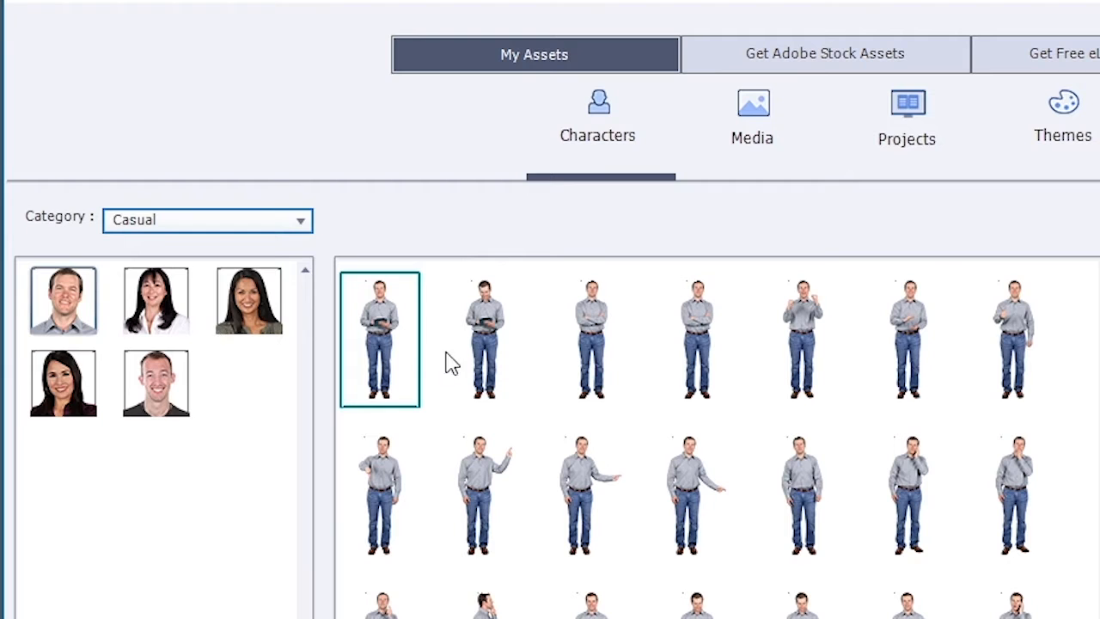
- Sign in to Adobe Stock by entering the Adobe ID account password
left_click(479, 365)
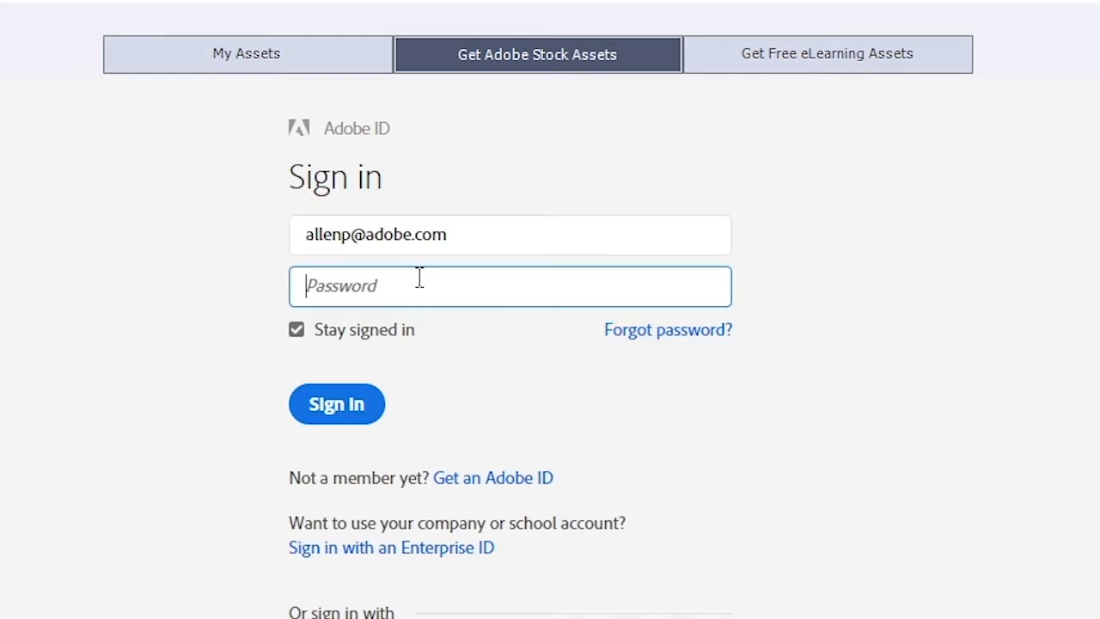
type("•")
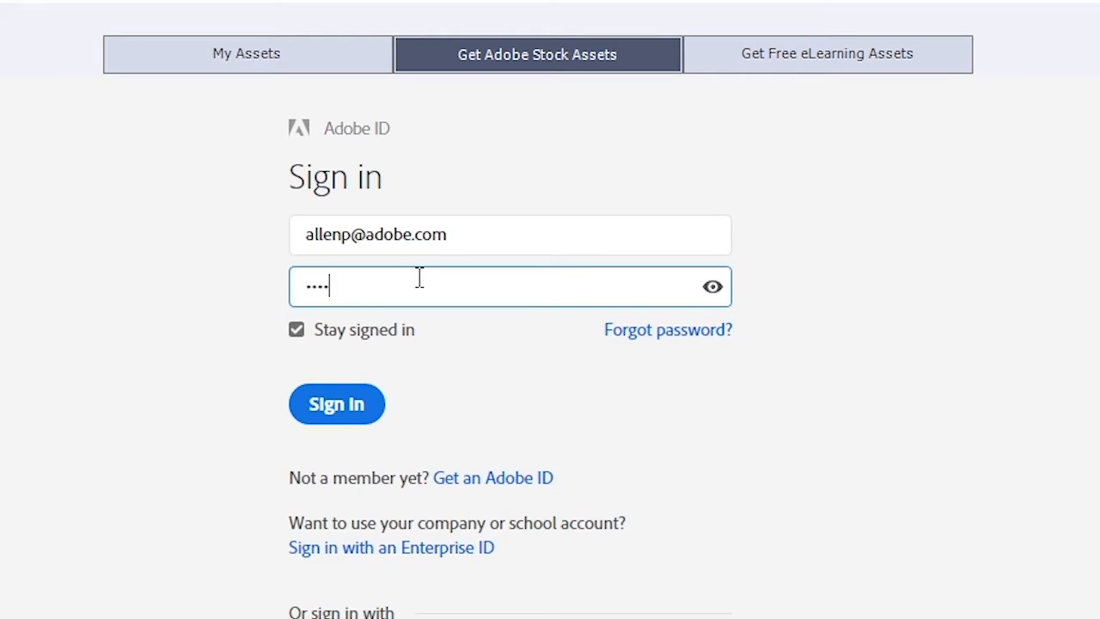
type("•••••••••")
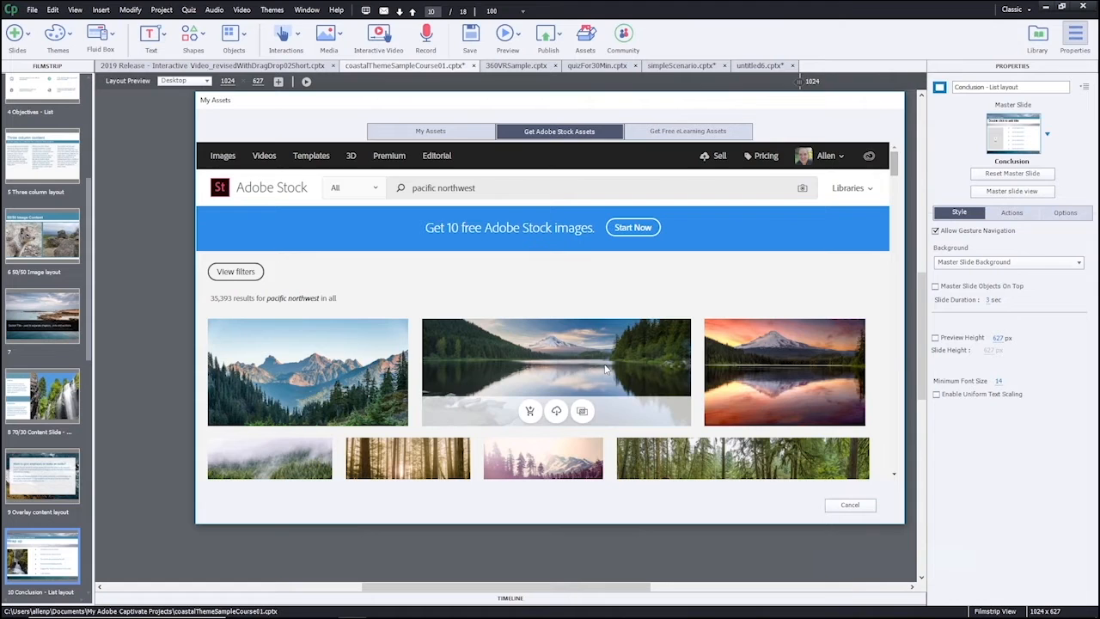
- Examine the "pacific northwest" search results in Adobe Stock for suitable course images
scroll(606, 371, "down", 3)
scroll(606, 371, "down", 7)
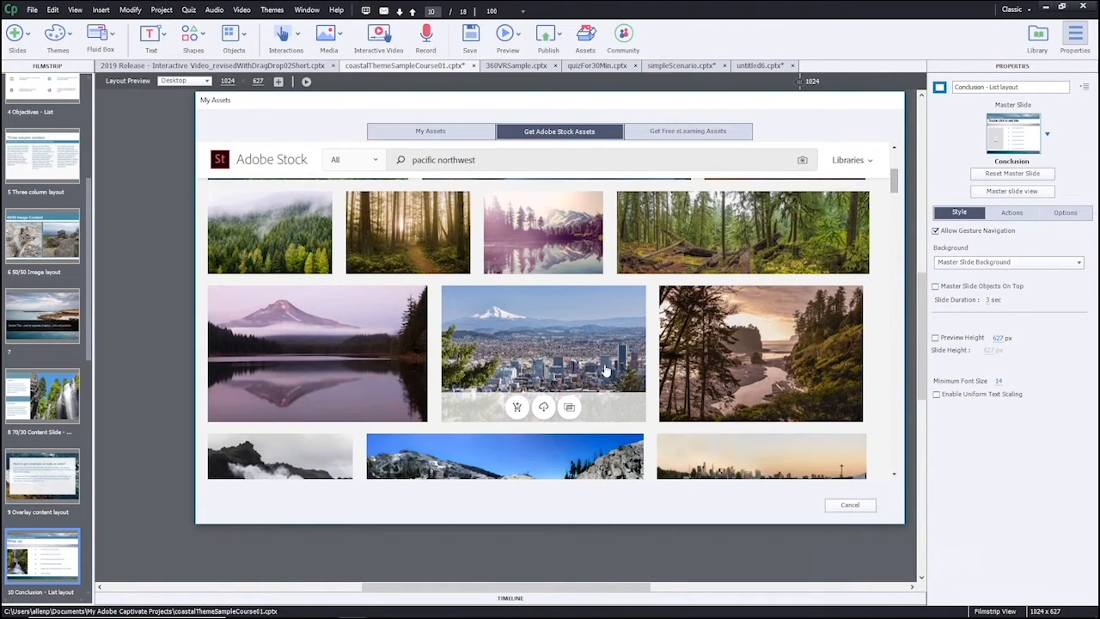
scroll(606, 371, "down", 4)
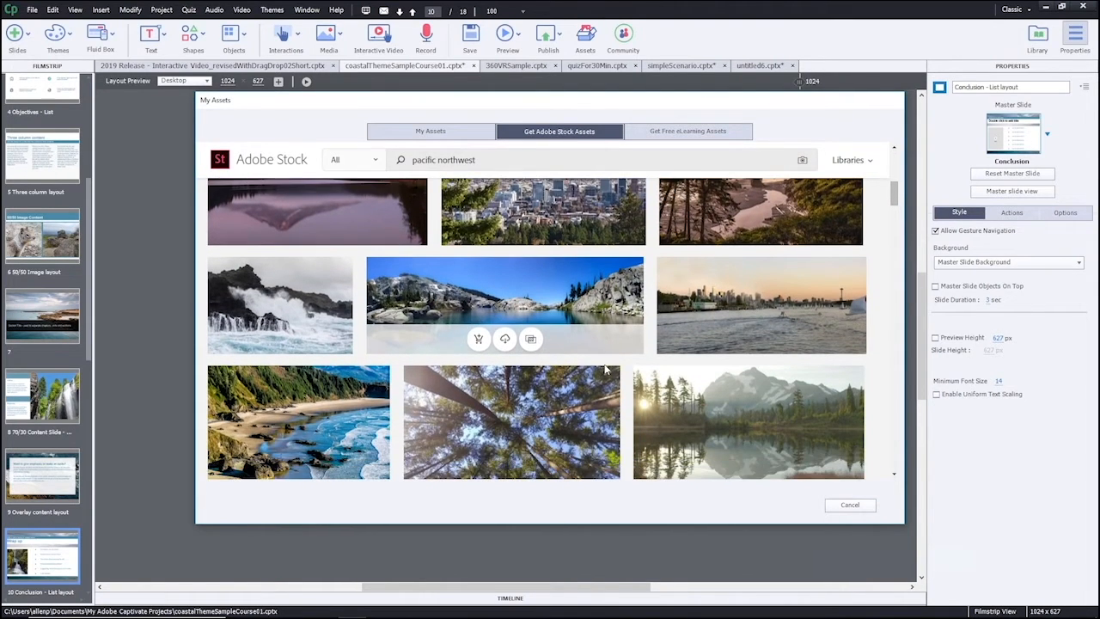
scroll(606, 371, "down", 3)
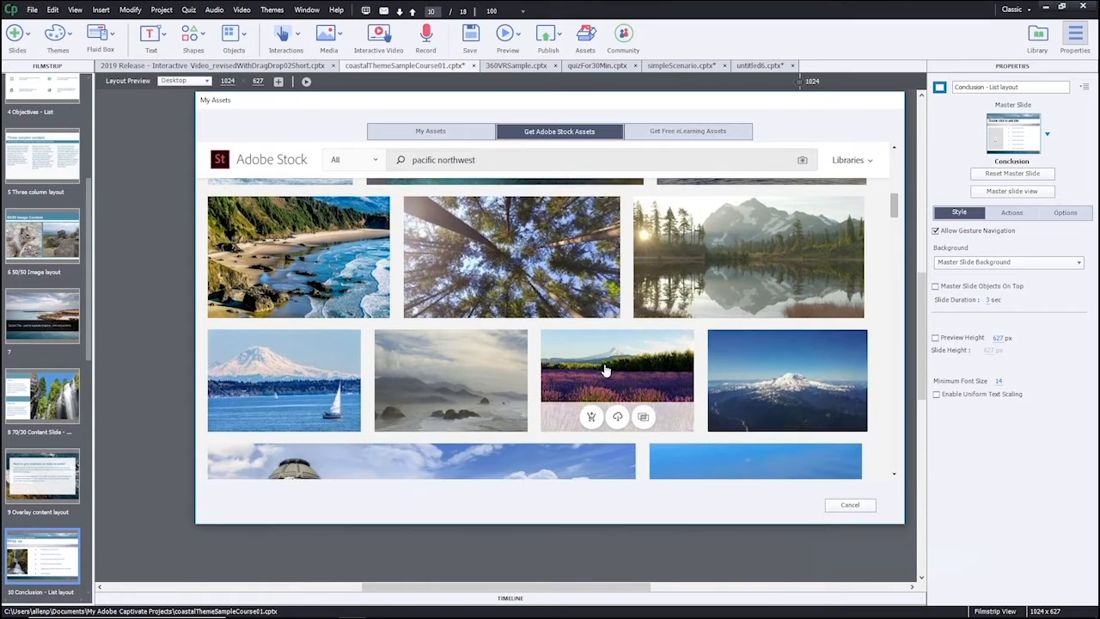
scroll(606, 372, "down", 3)
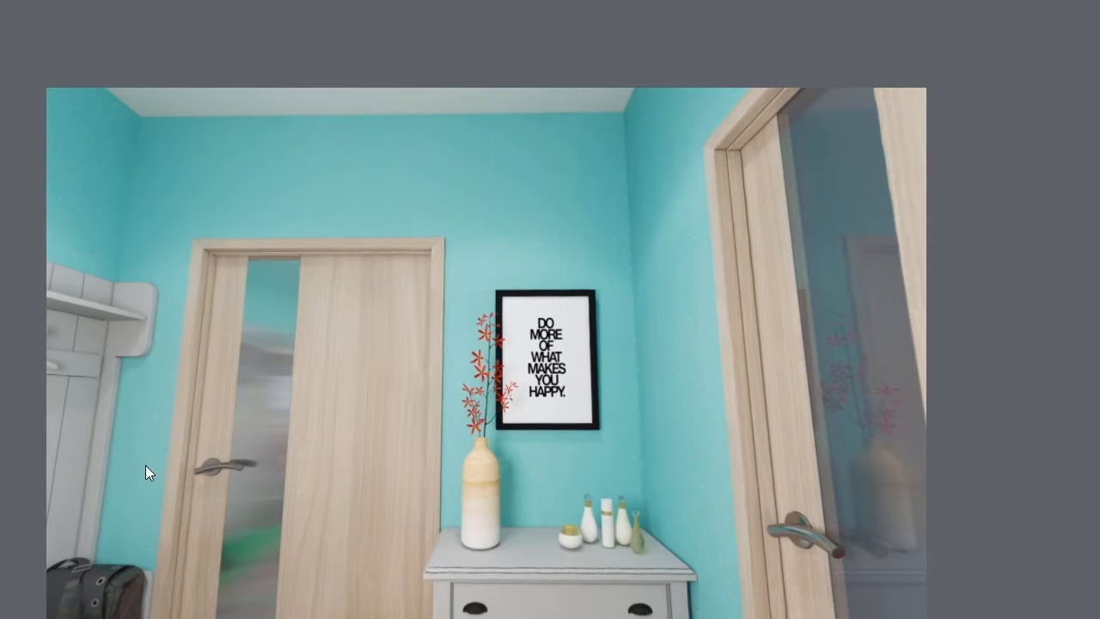
left_click_drag(228, 451, 994, 342)
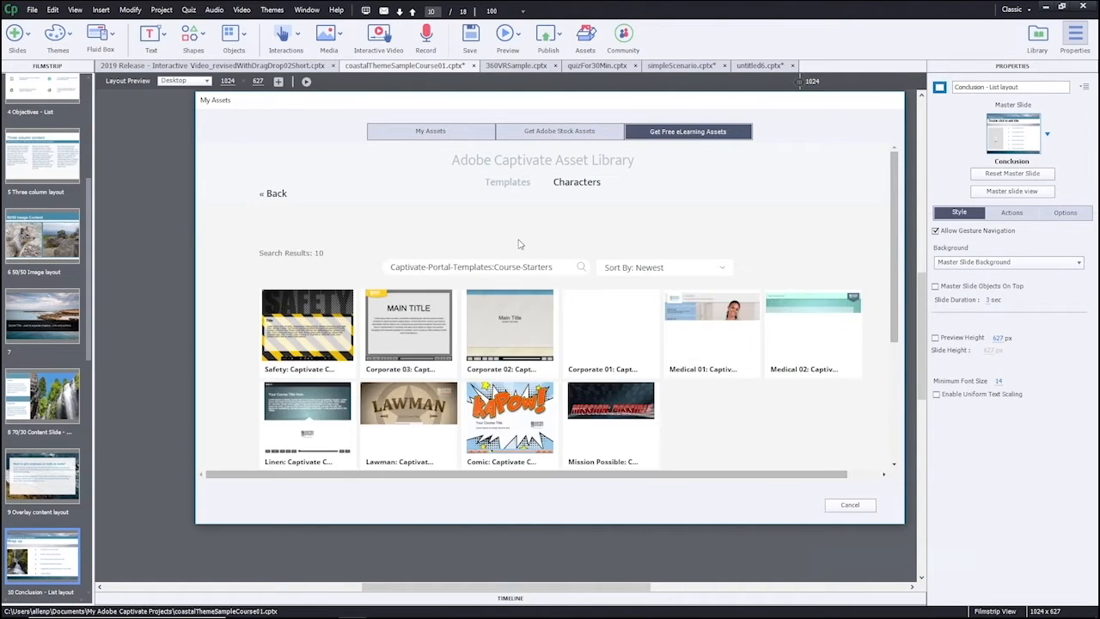
- Examine the Course Starters previews and the complete template list in the free eLearning assets
mouse_move(437, 341)
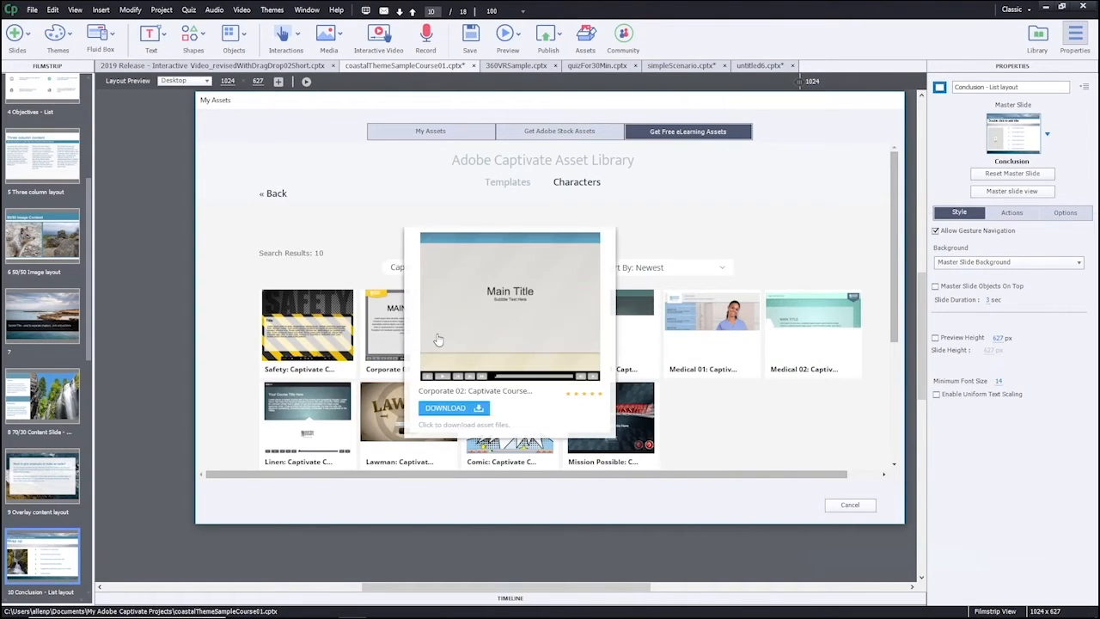
mouse_move(735, 333)
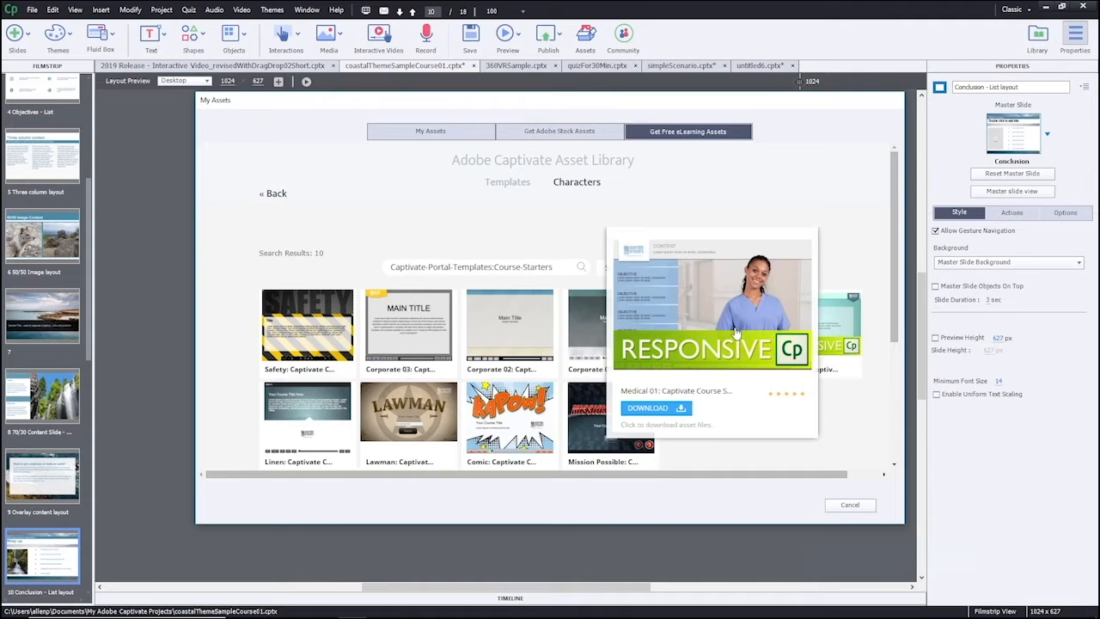
mouse_move(475, 417)
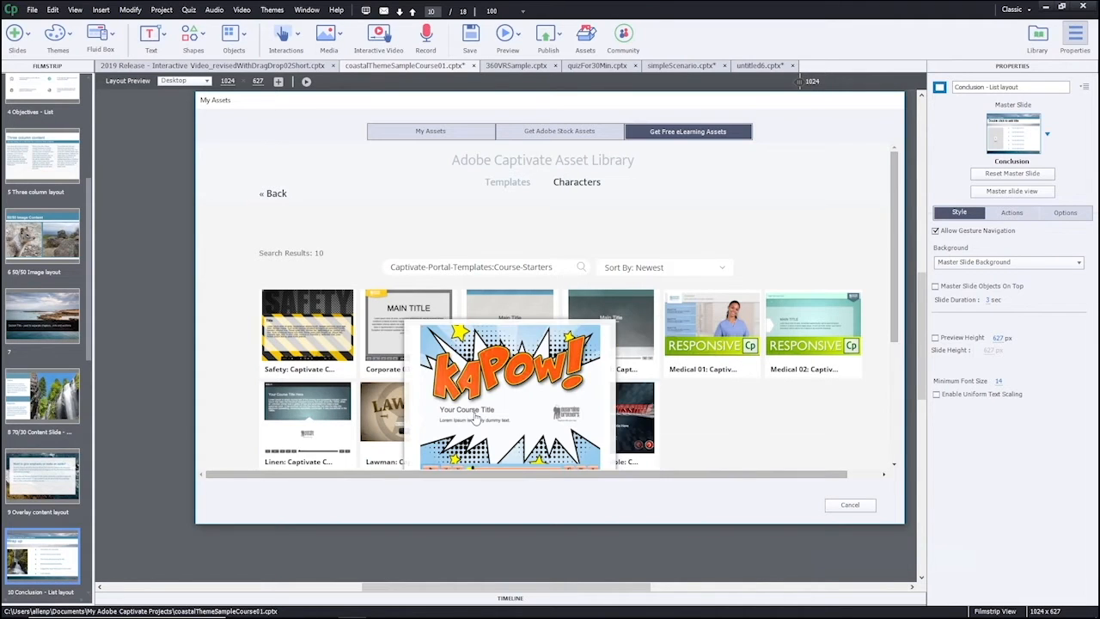
mouse_move(385, 416)
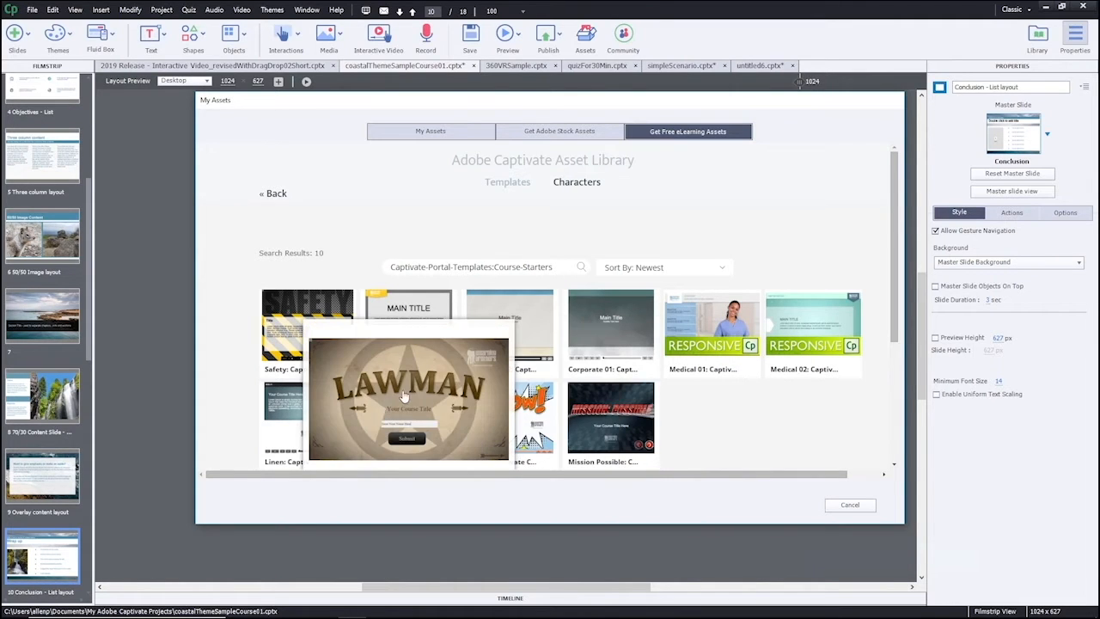
mouse_move(540, 194)
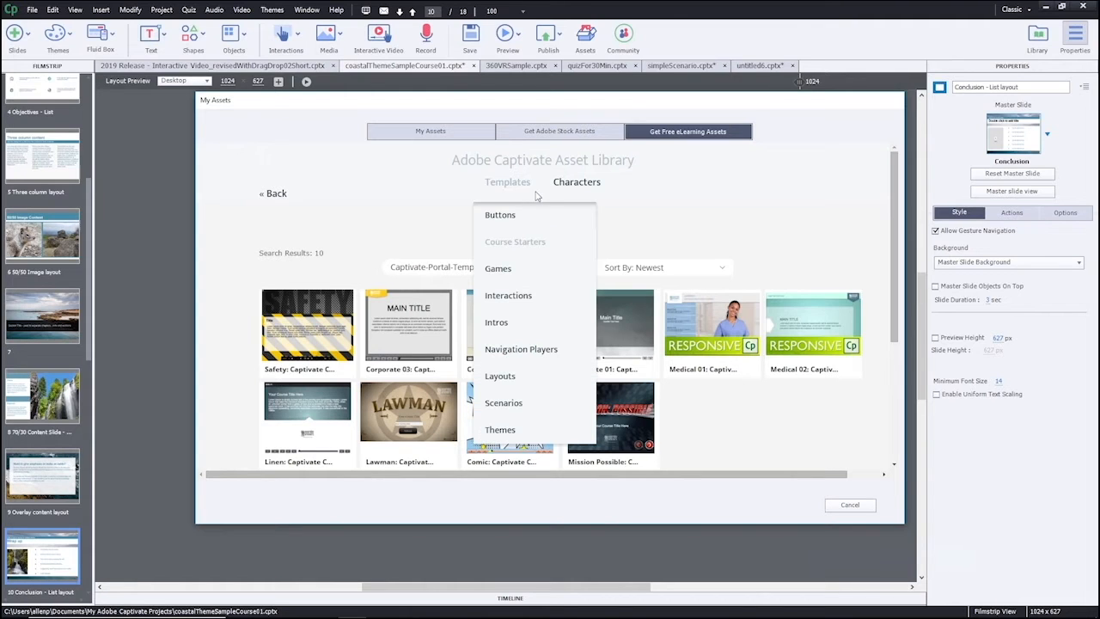
left_click(507, 184)
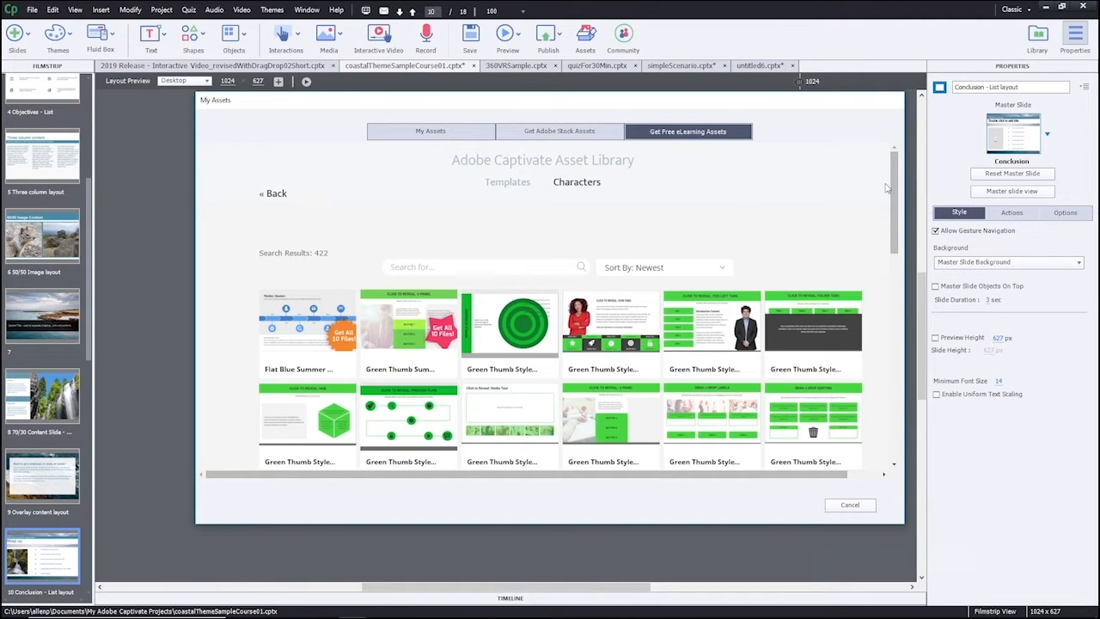
left_click_drag(894, 189, 905, 260)
left_click_drag(905, 260, 904, 266)
- Insert a blank slide after the Conclusion slide and add an Accordion learning interaction to it
left_click(17, 38)
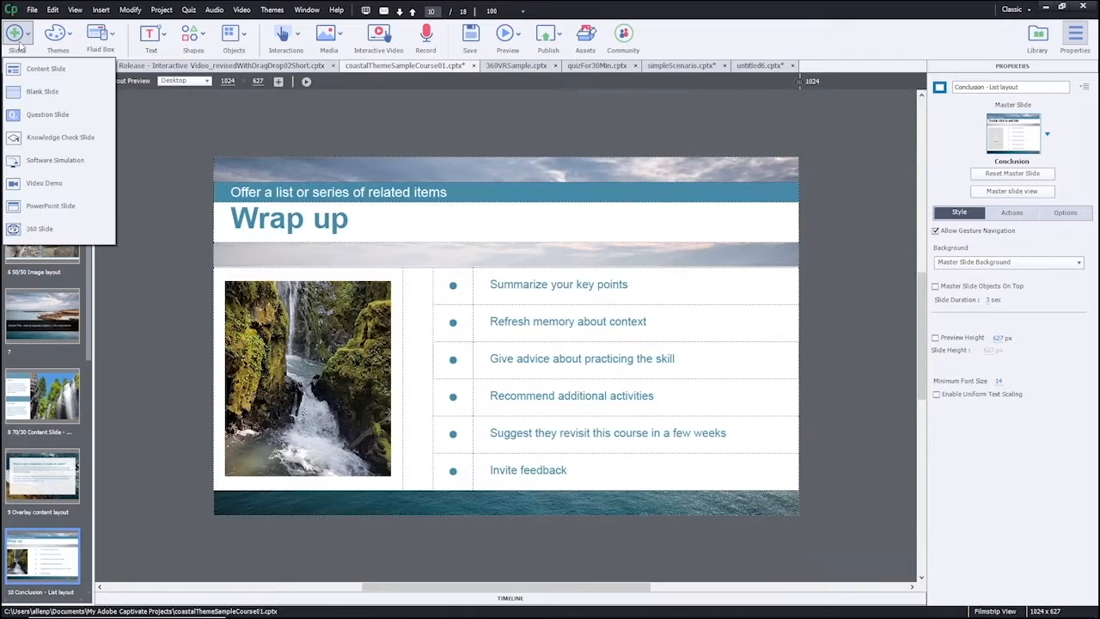
left_click(40, 92)
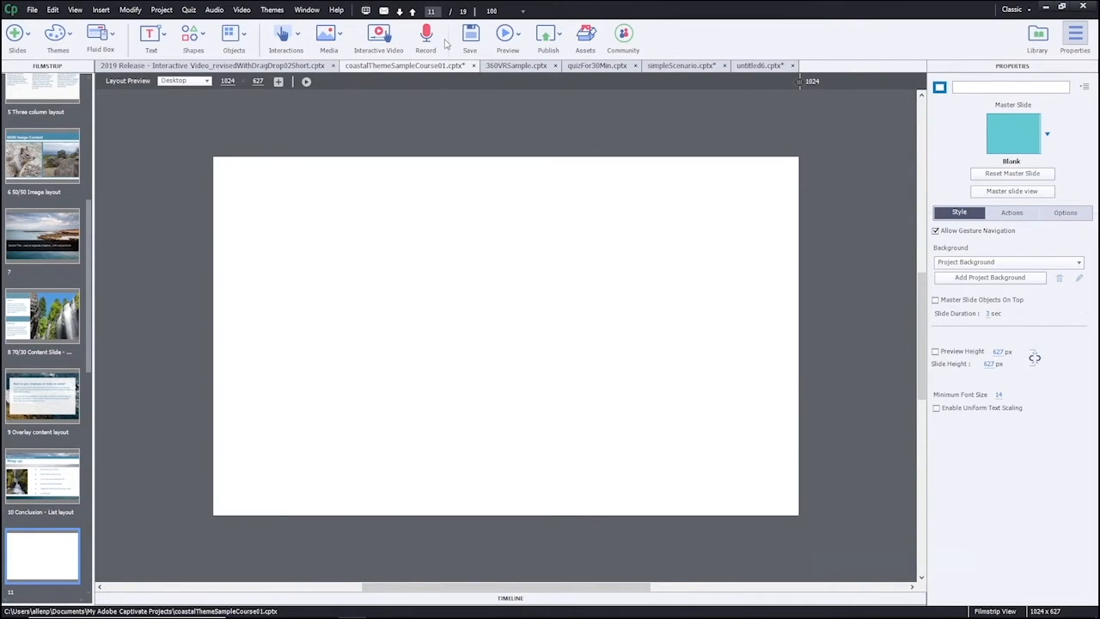
left_click(284, 35)
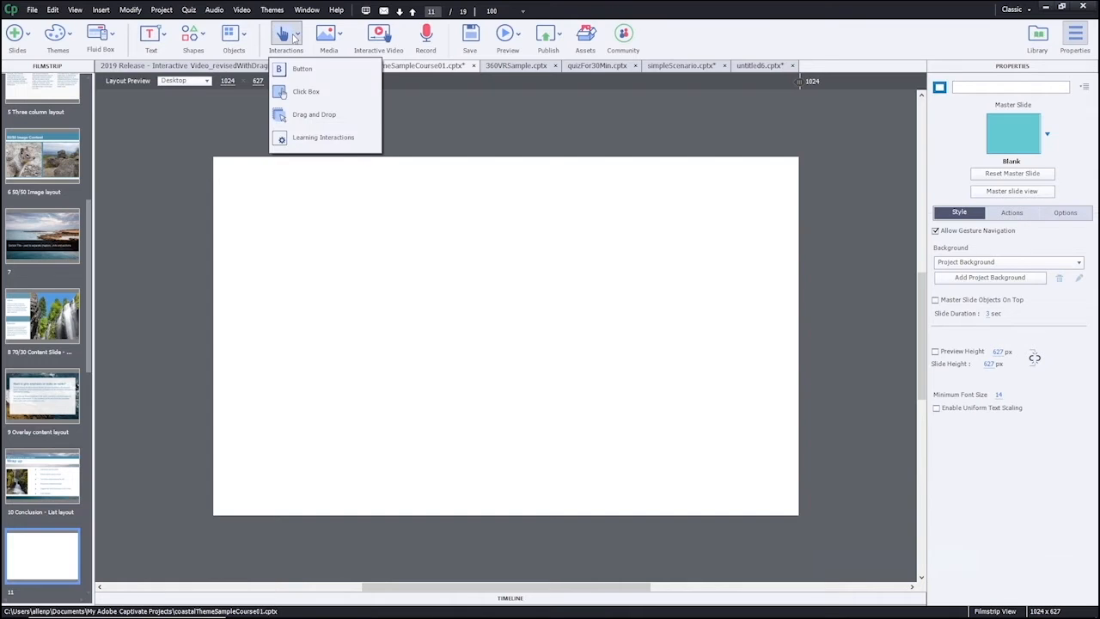
left_click(299, 135)
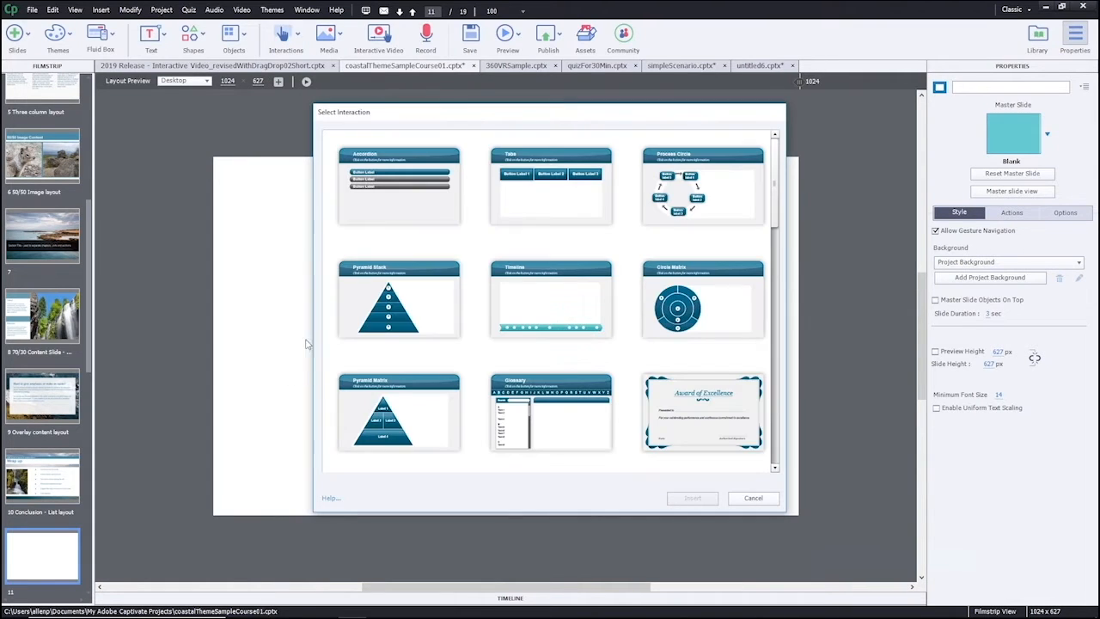
left_click(435, 203)
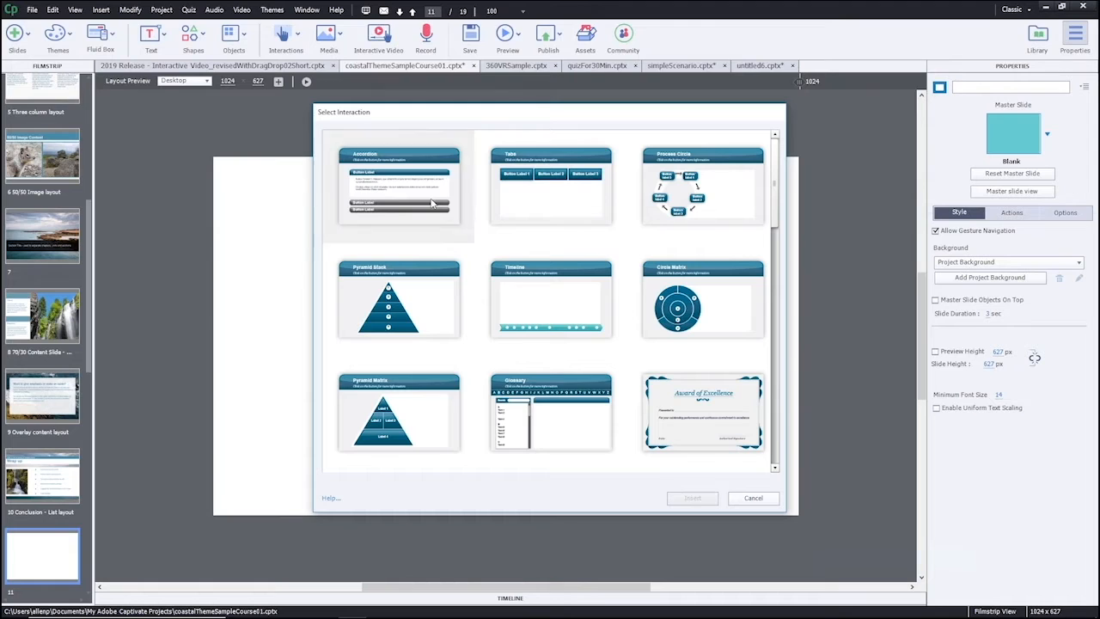
left_click(584, 193)
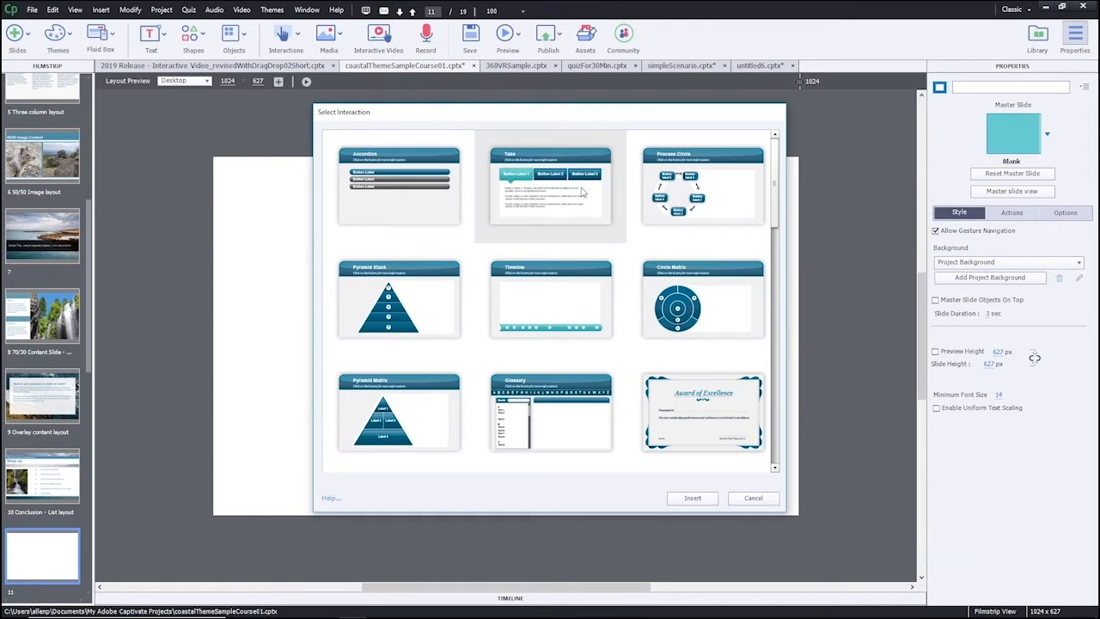
left_click(693, 194)
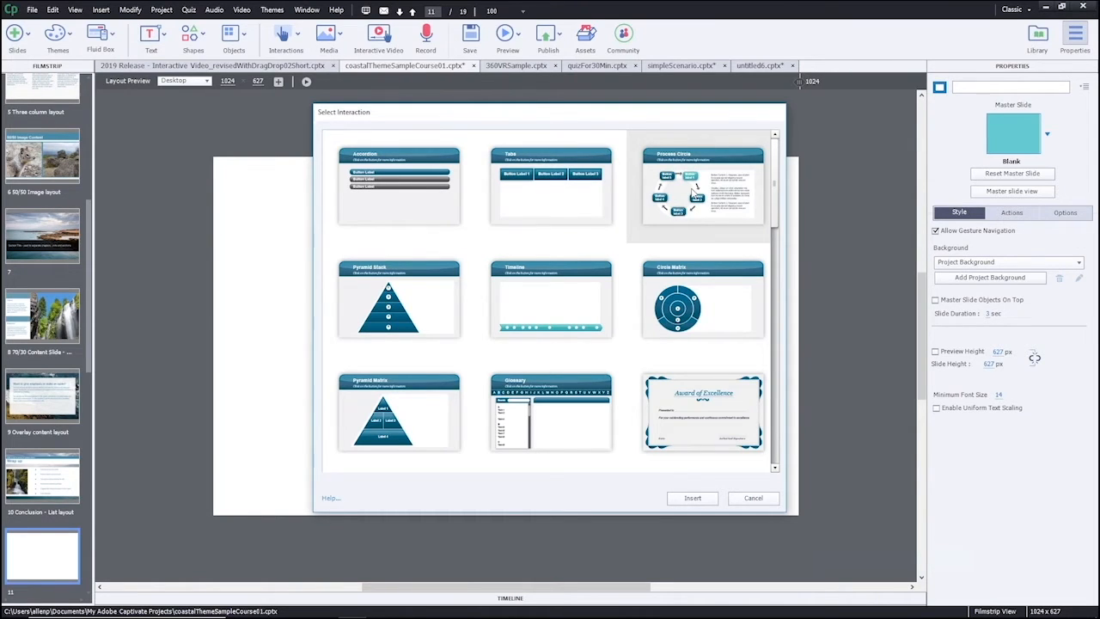
left_click_drag(776, 204, 782, 352)
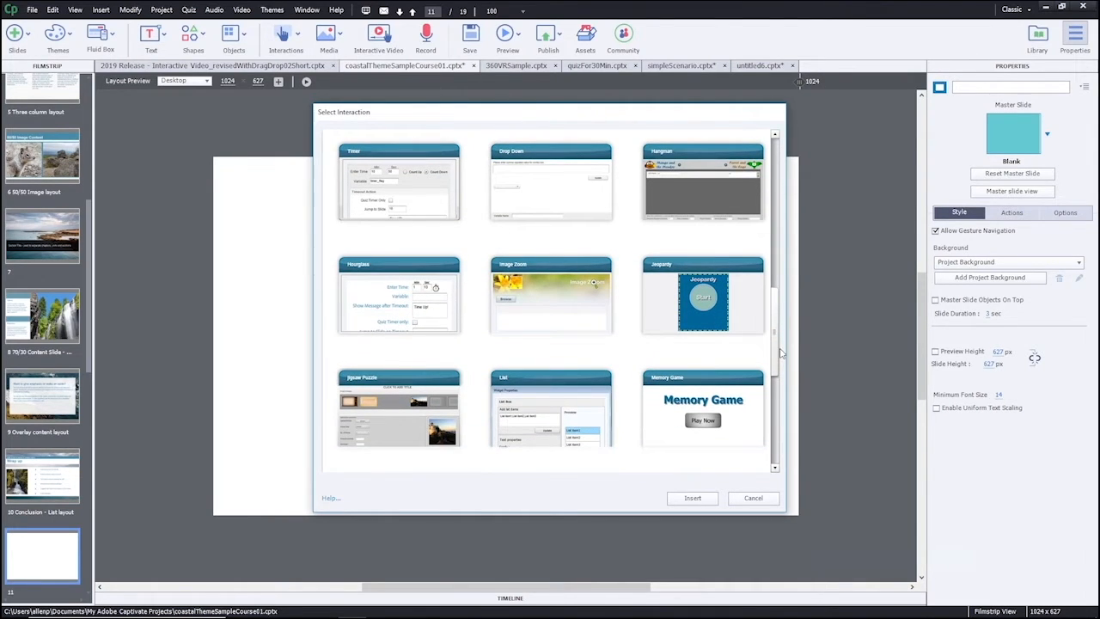
left_click_drag(777, 351, 778, 193)
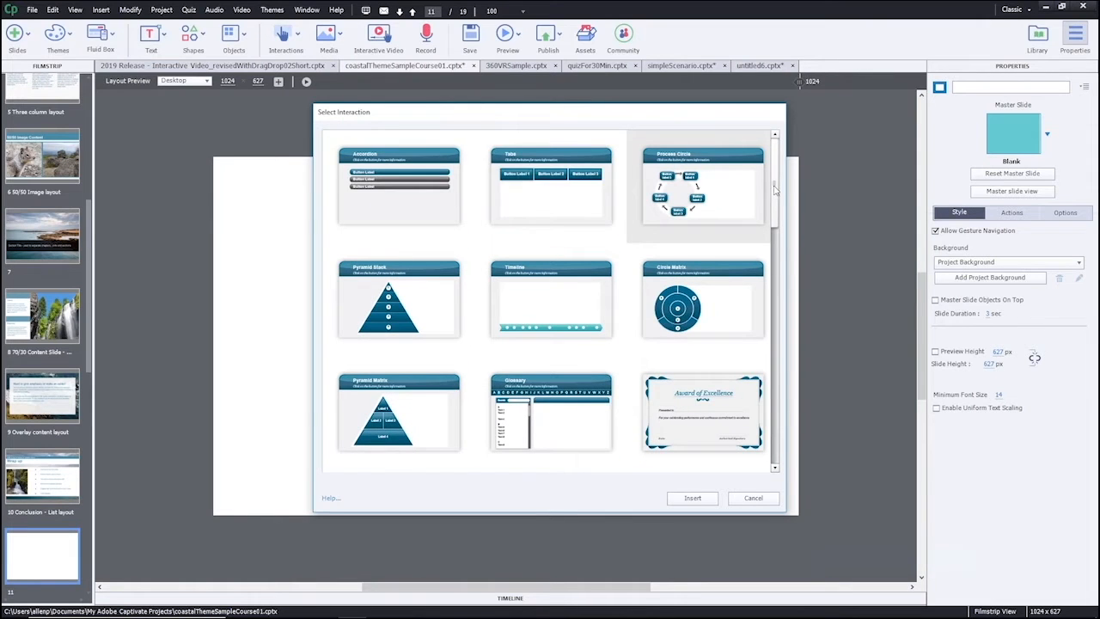
double_click(435, 224)
- Title the accordion interaction "Pacific Tides"
left_click(560, 193)
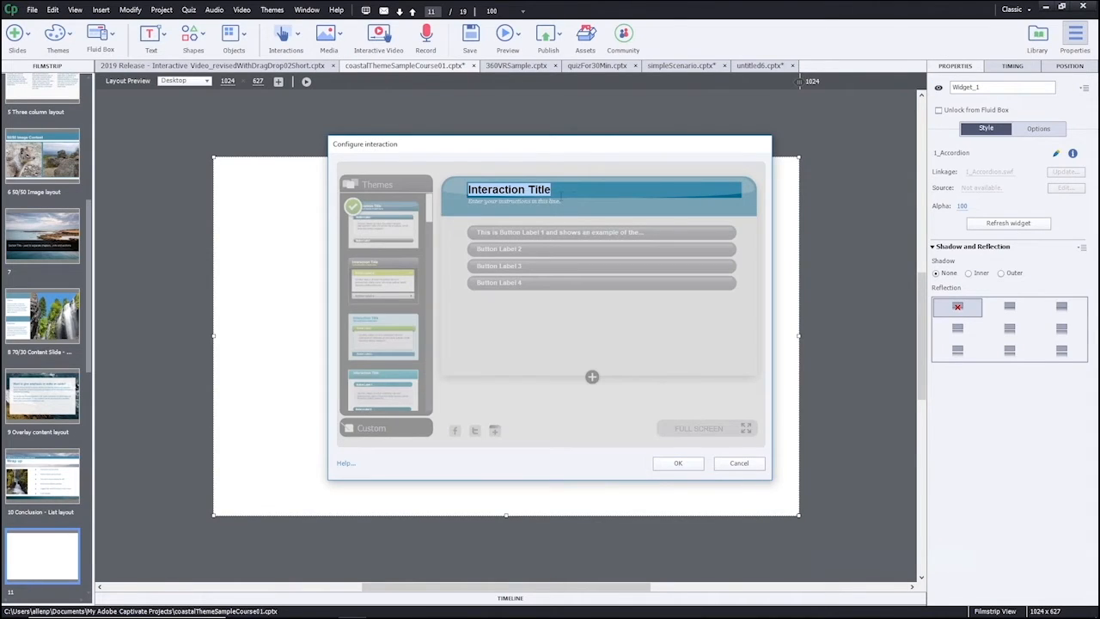
type("Paci")
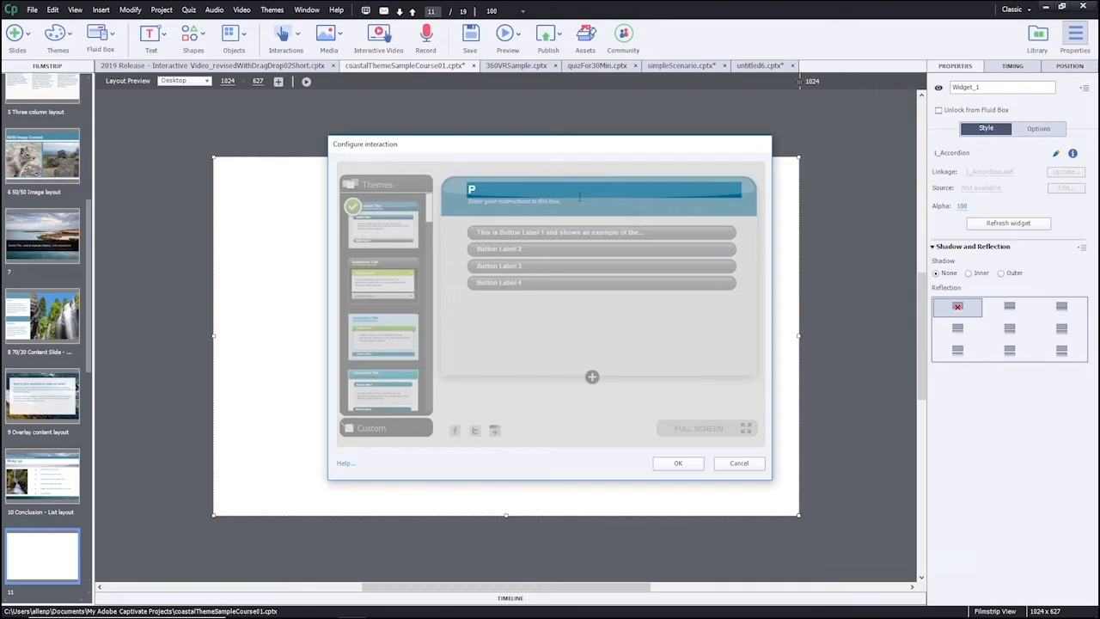
type("fic Tides")
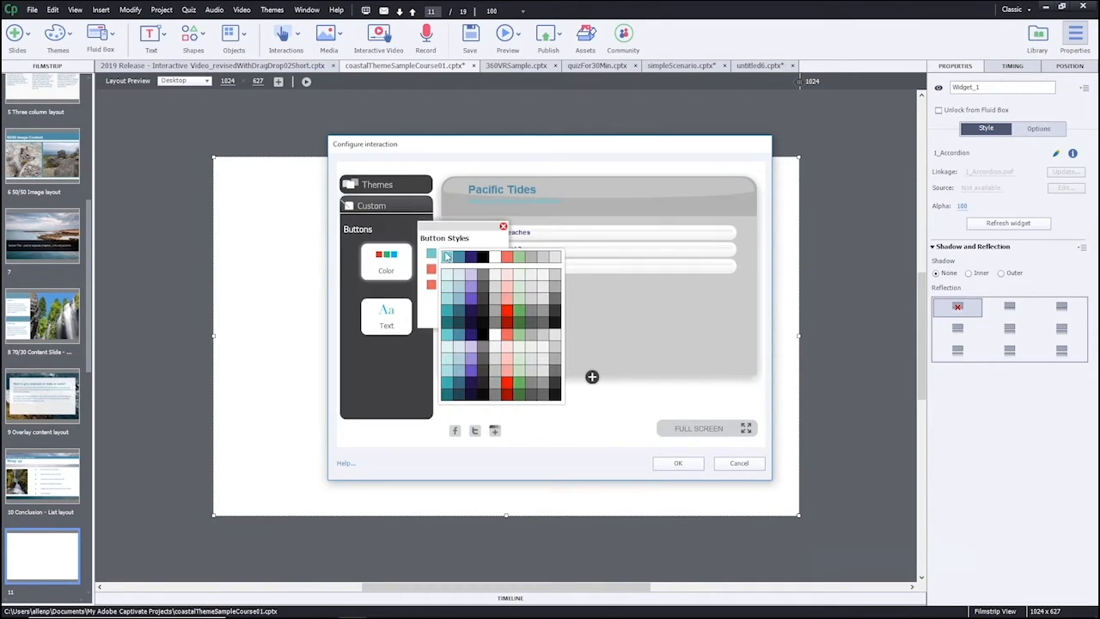
- Set the Up color of the accordion's buttons to teal in its custom button styles
left_click(448, 261)
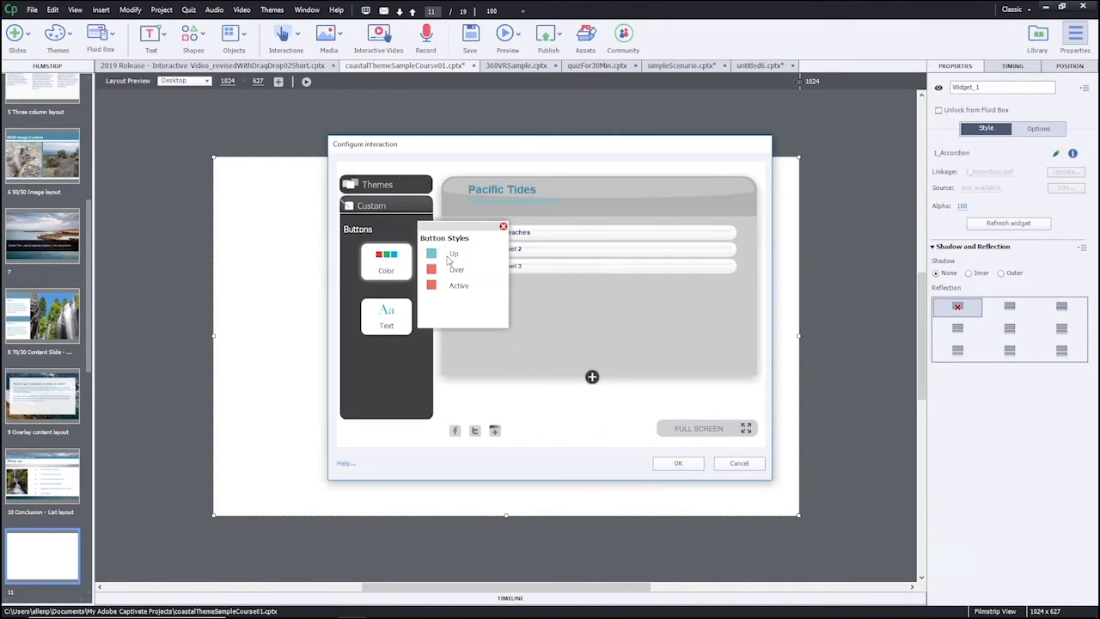
left_click(503, 227)
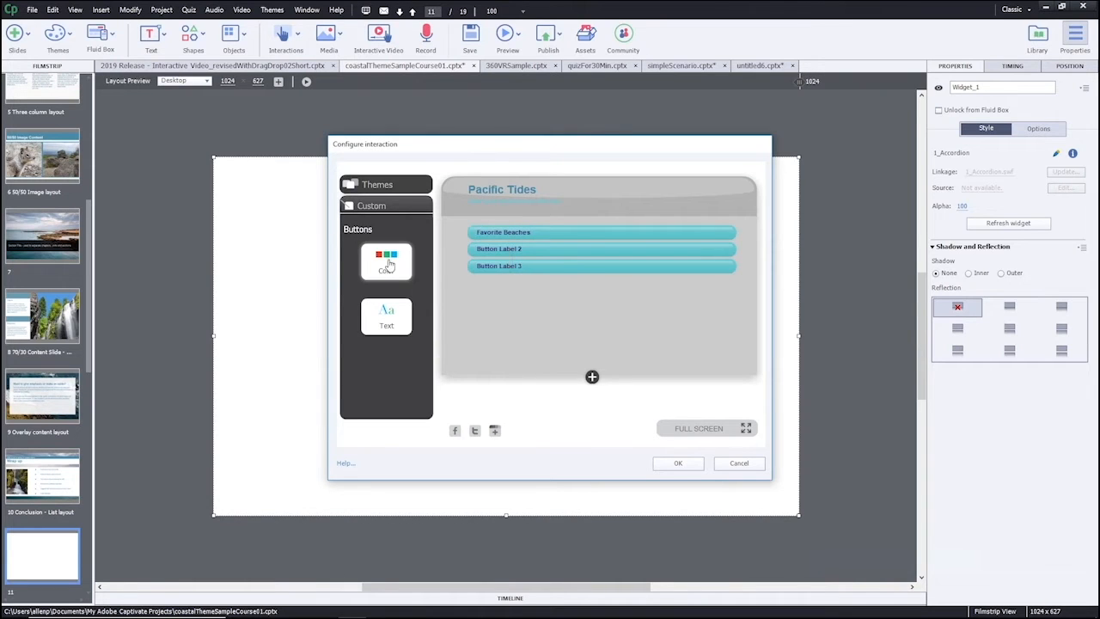
left_click(380, 211)
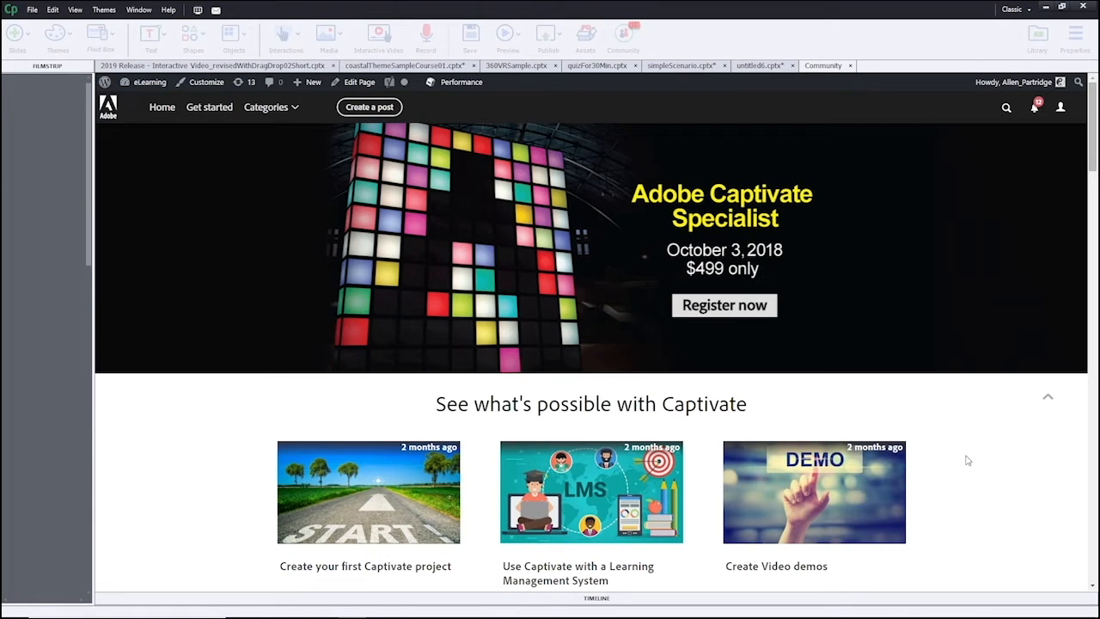
- Look through the Captivate Community home page, including its introductory, featured and recent articles, and dismiss the fonts notification
scroll(967, 461, "down", 3)
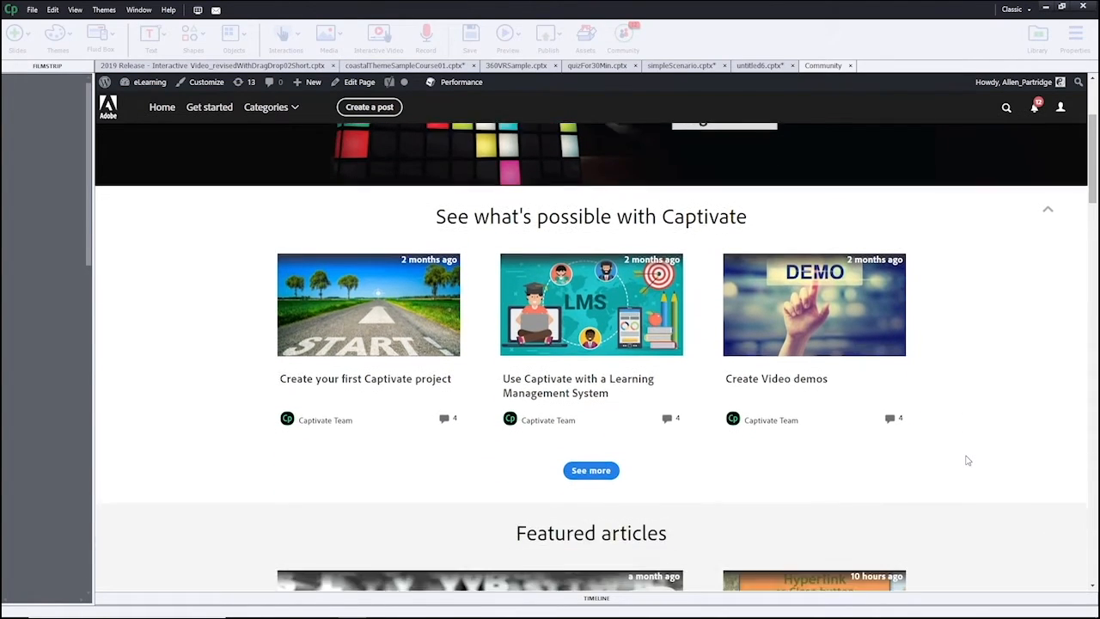
scroll(966, 459, "down", 2)
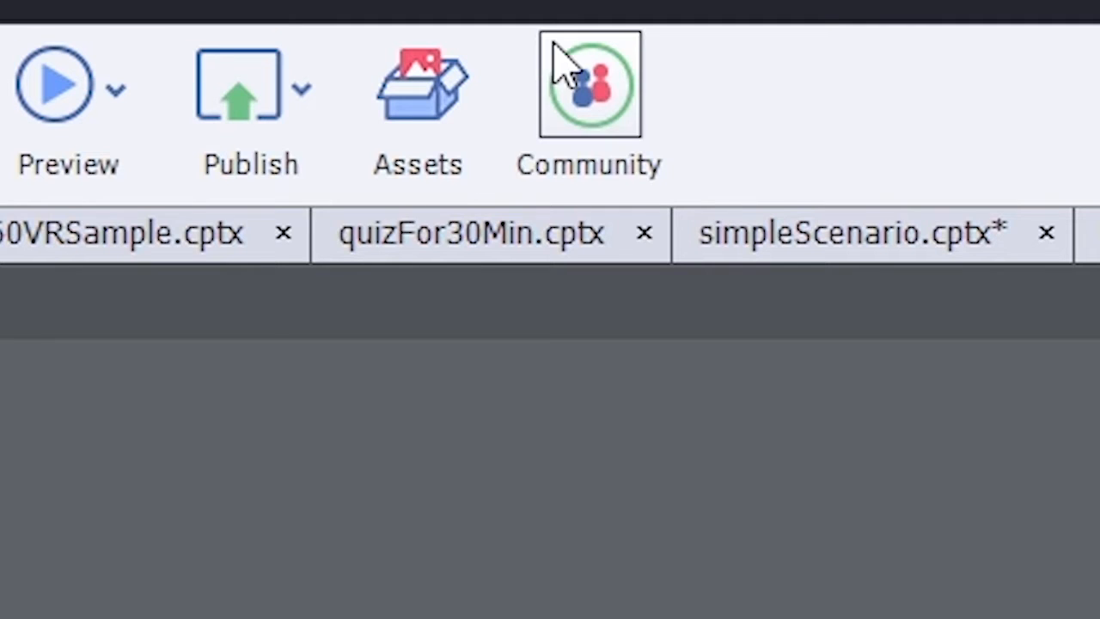
scroll(966, 461, "down", 3)
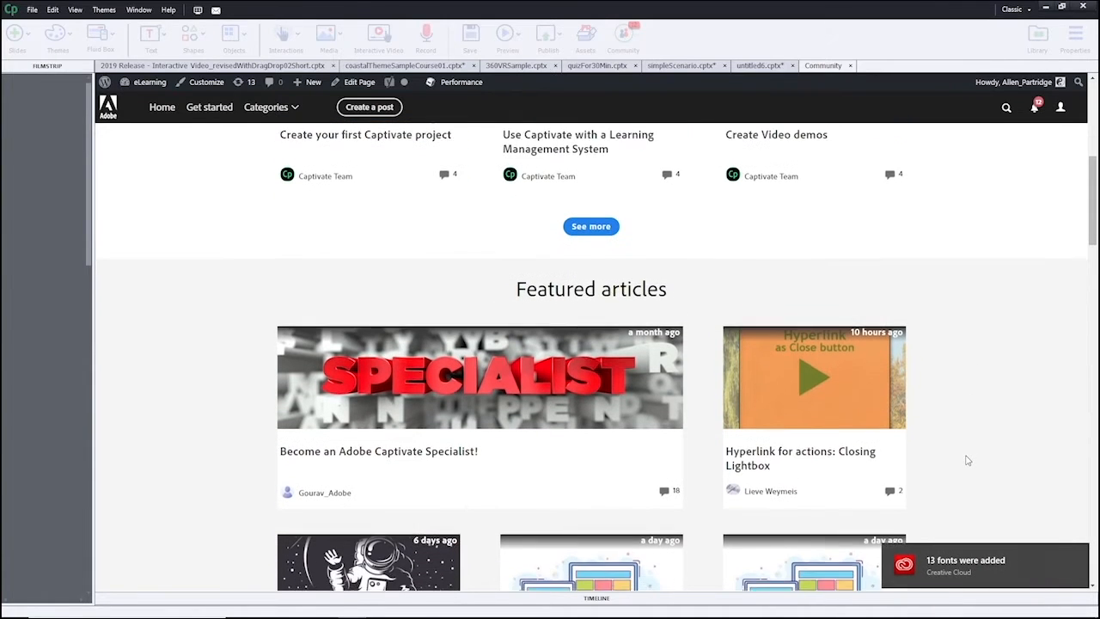
scroll(966, 460, "down", 4)
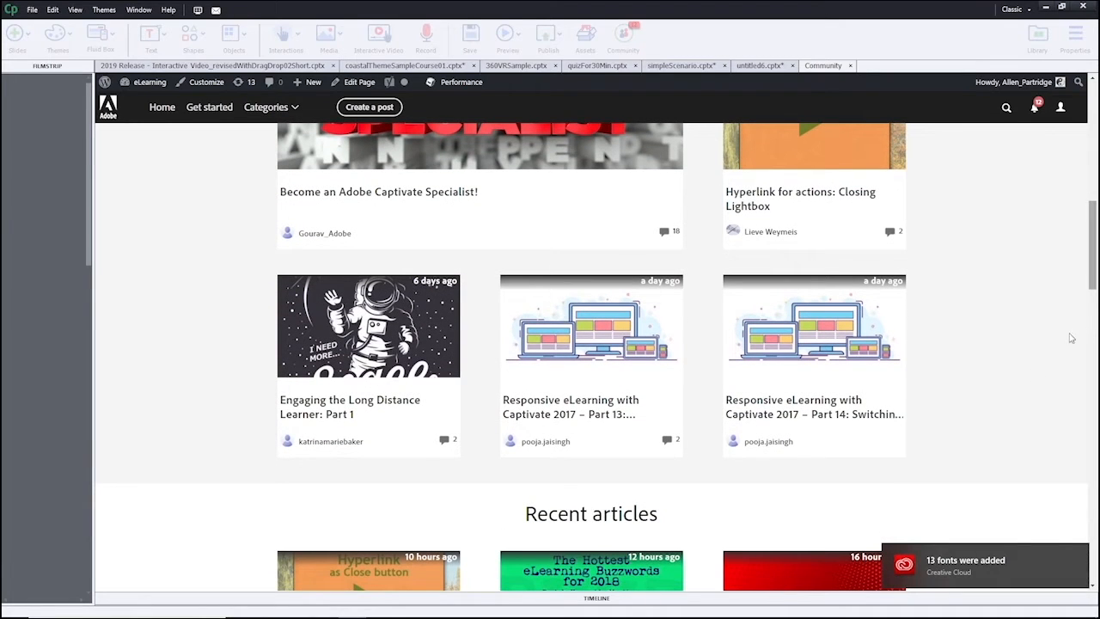
left_click(1078, 554)
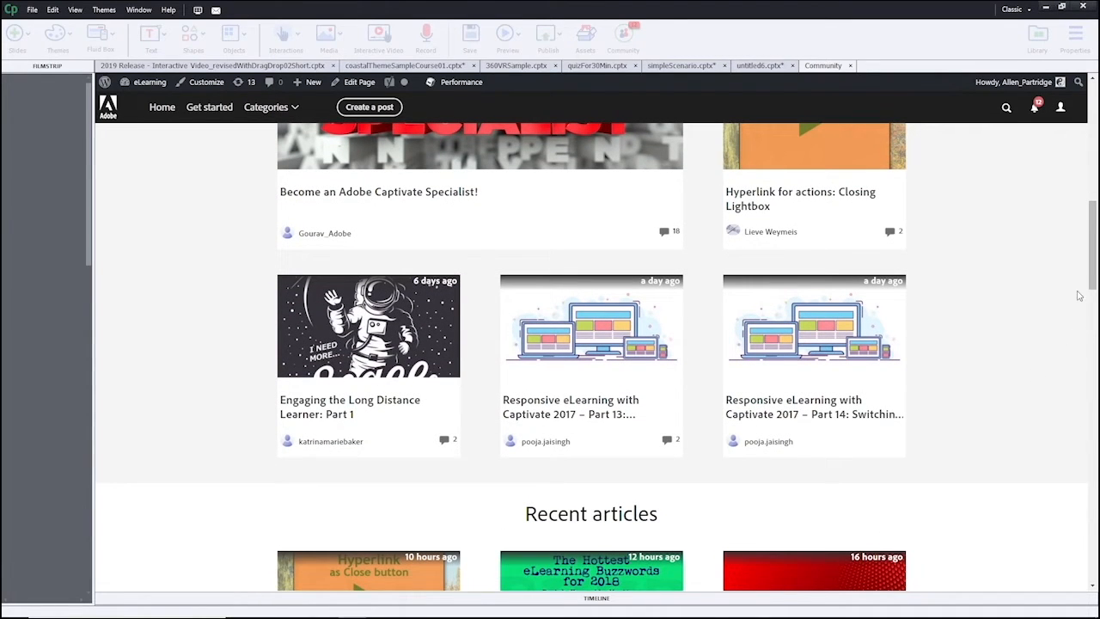
scroll(1094, 264, "down", 4)
scroll(592, 356, "down", 4)
scroll(591, 357, "down", 1)
scroll(591, 357, "down", 1)
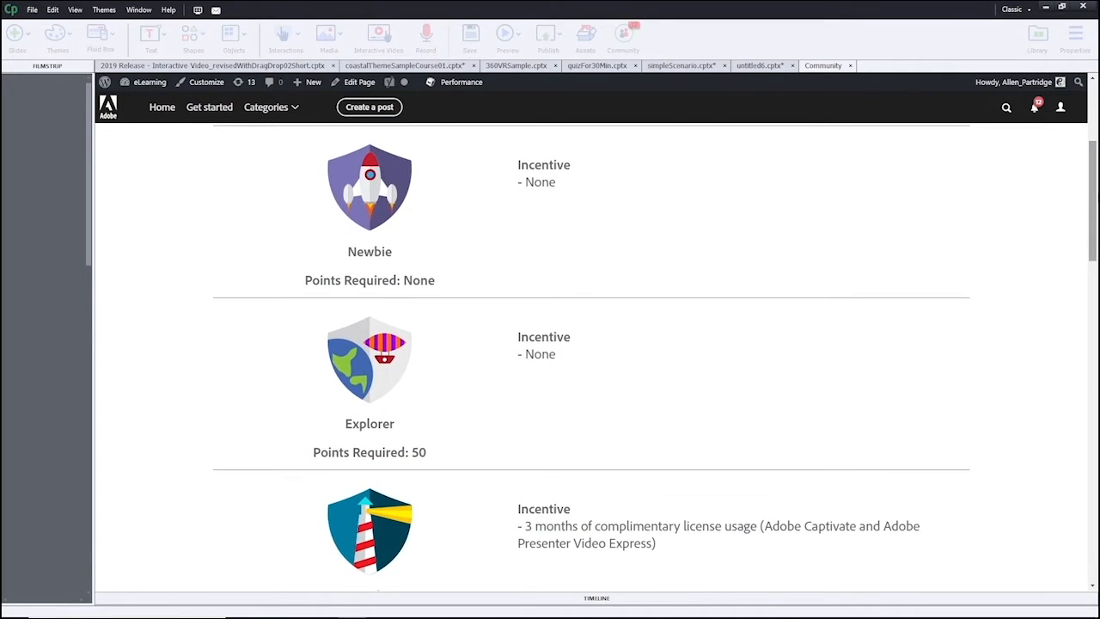
- Review the community's point levels with their incentives and look over the featured articles on its home page again
scroll(1096, 193, "down", 4)
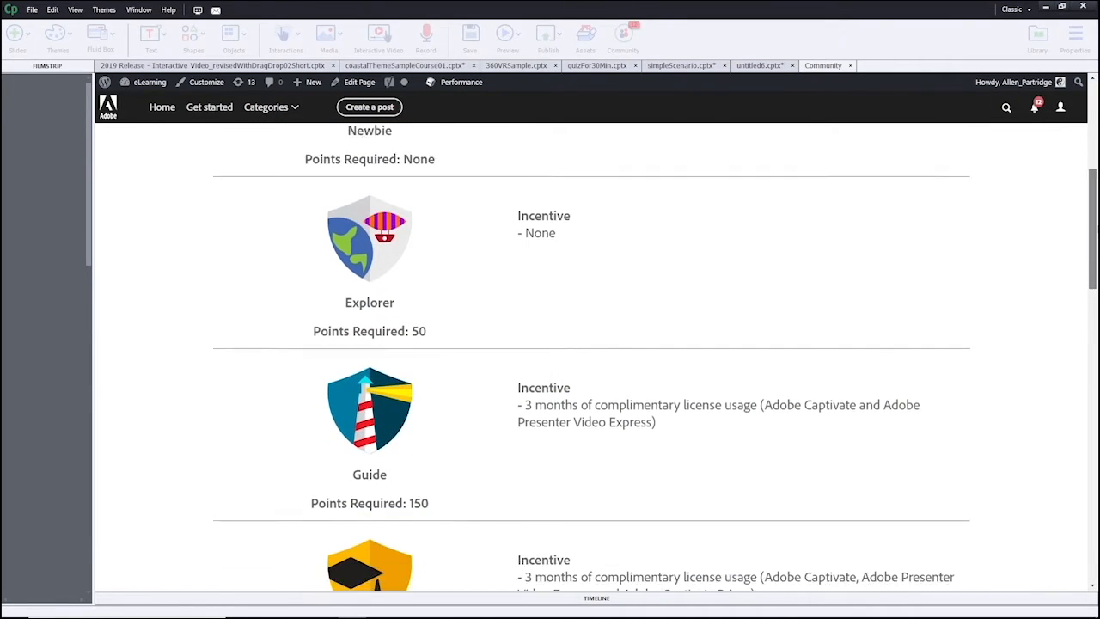
scroll(592, 356, "down", 3)
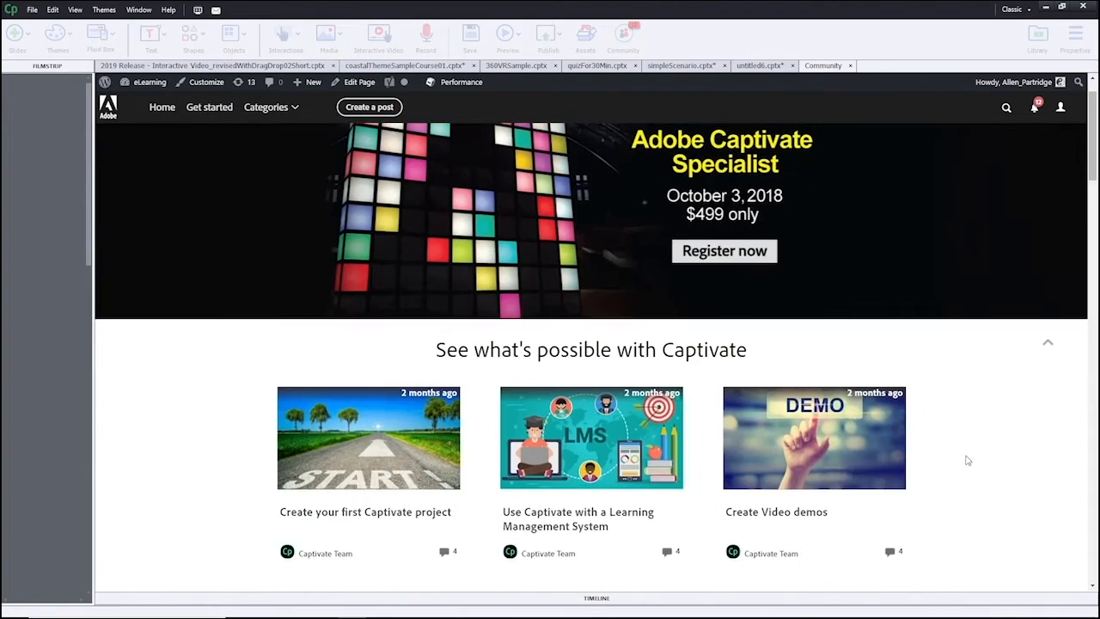
scroll(966, 461, "down", 2)
scroll(967, 461, "down", 2)
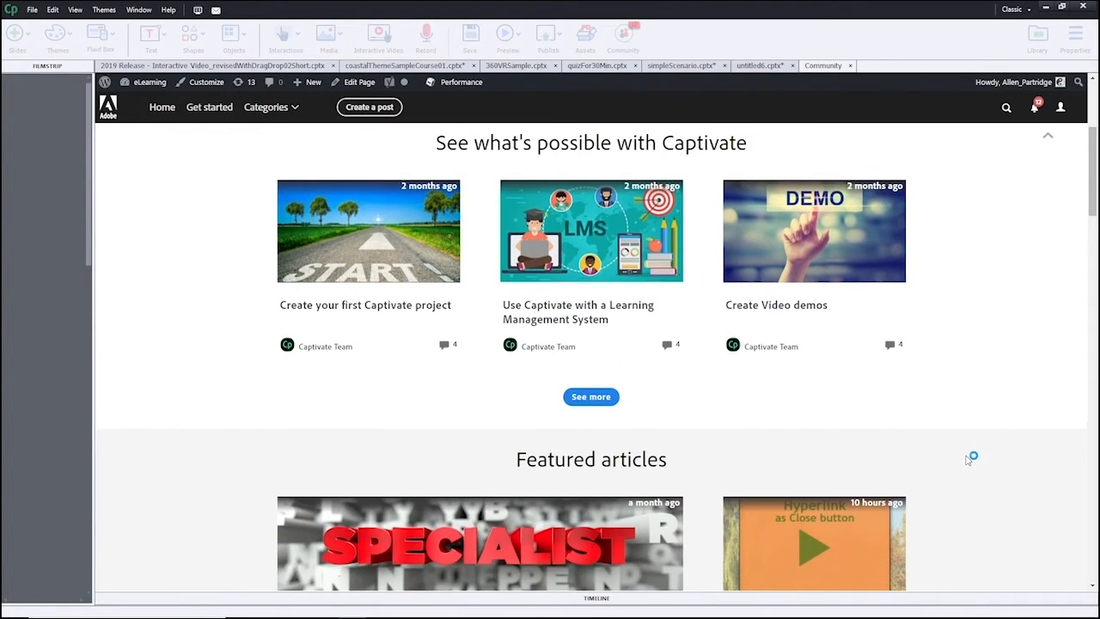
scroll(967, 460, "down", 2)
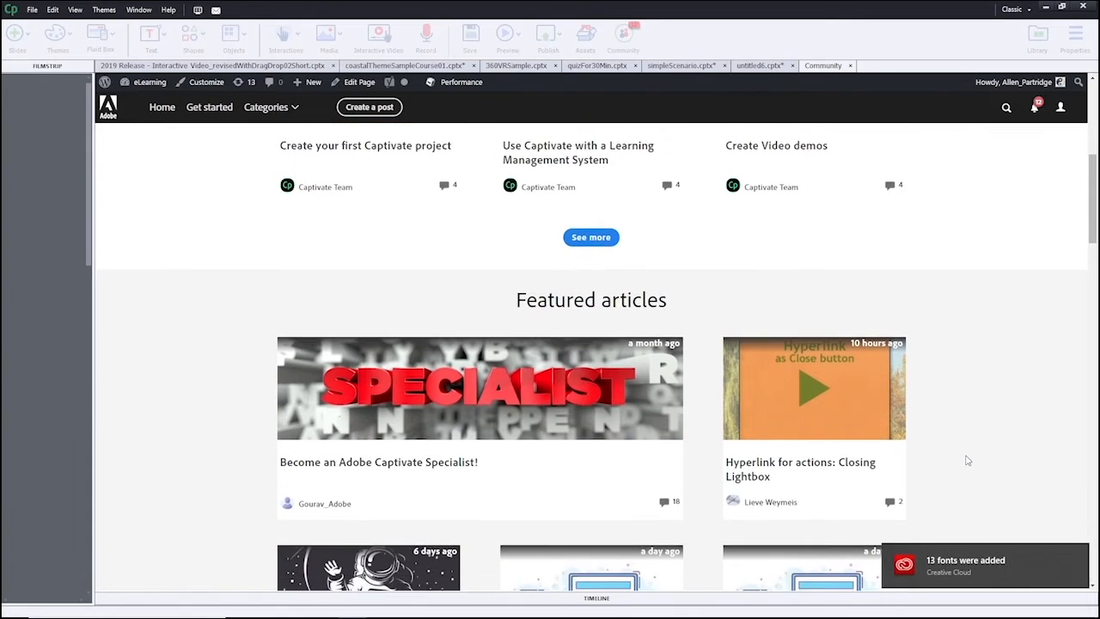
scroll(967, 461, "down", 3)
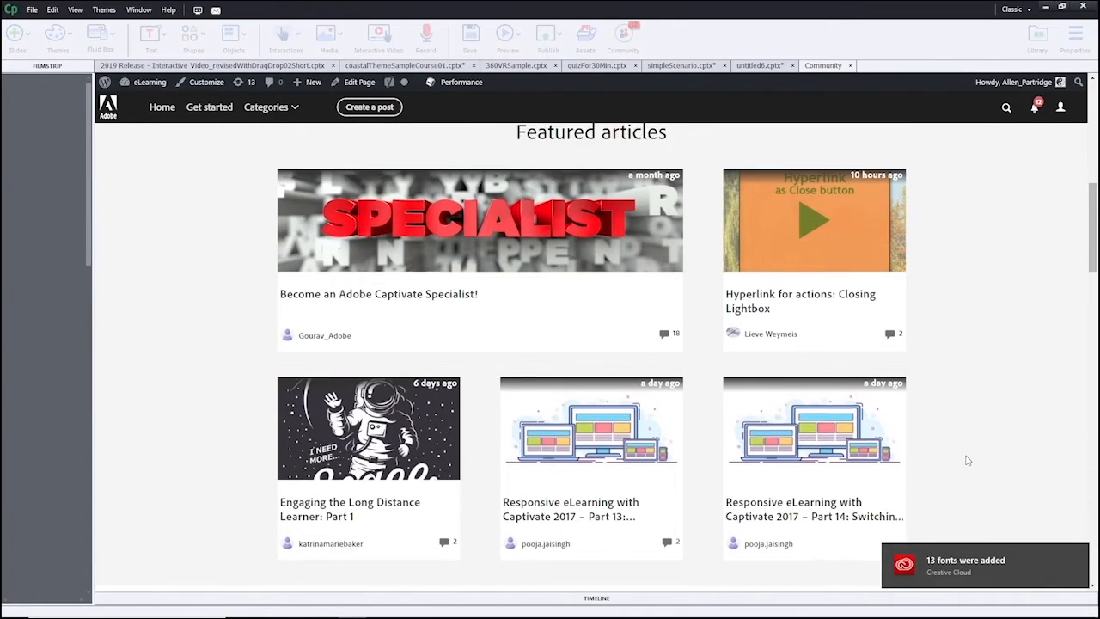
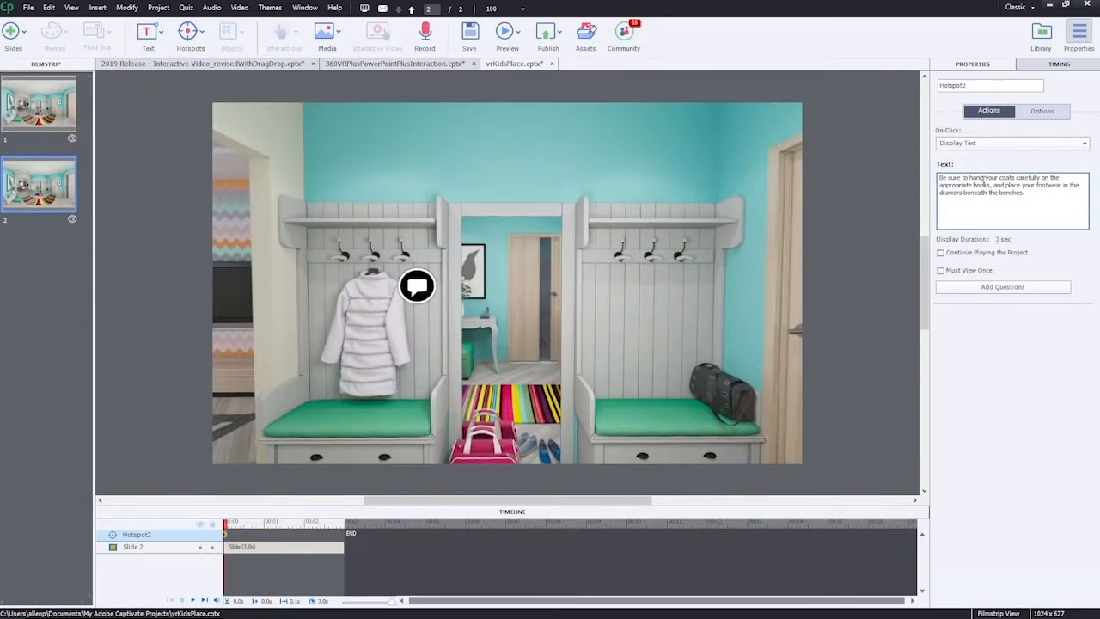
- Set the display duration of the text hotspot beside the hanging coat to 5 seconds
left_click(969, 338)
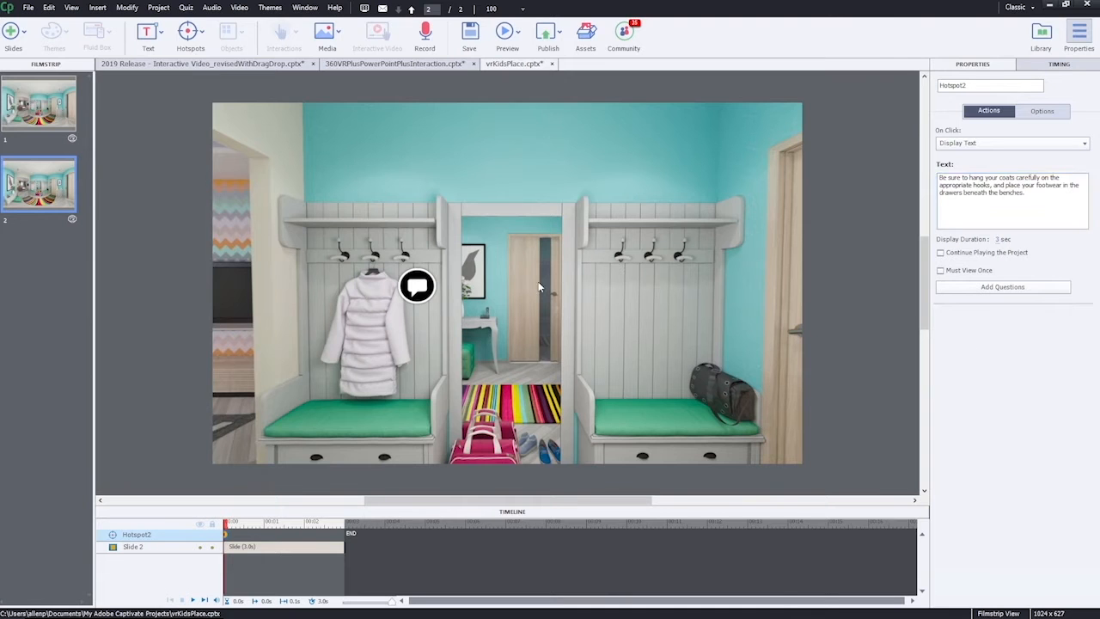
left_click_drag(357, 343, 653, 353)
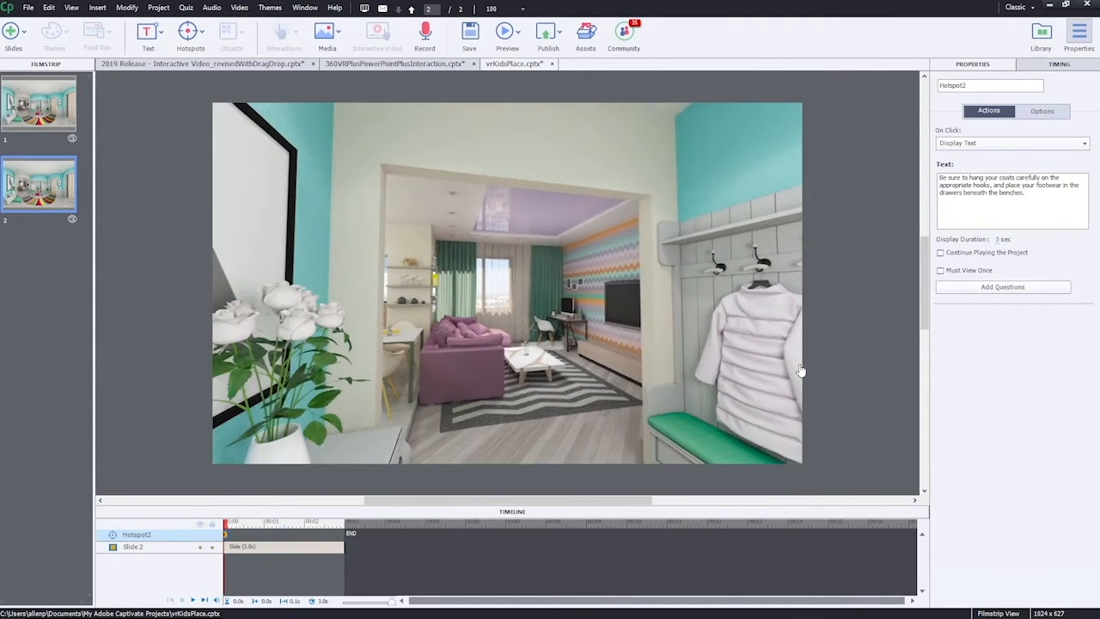
left_click(432, 328)
left_click_drag(431, 328, 399, 310)
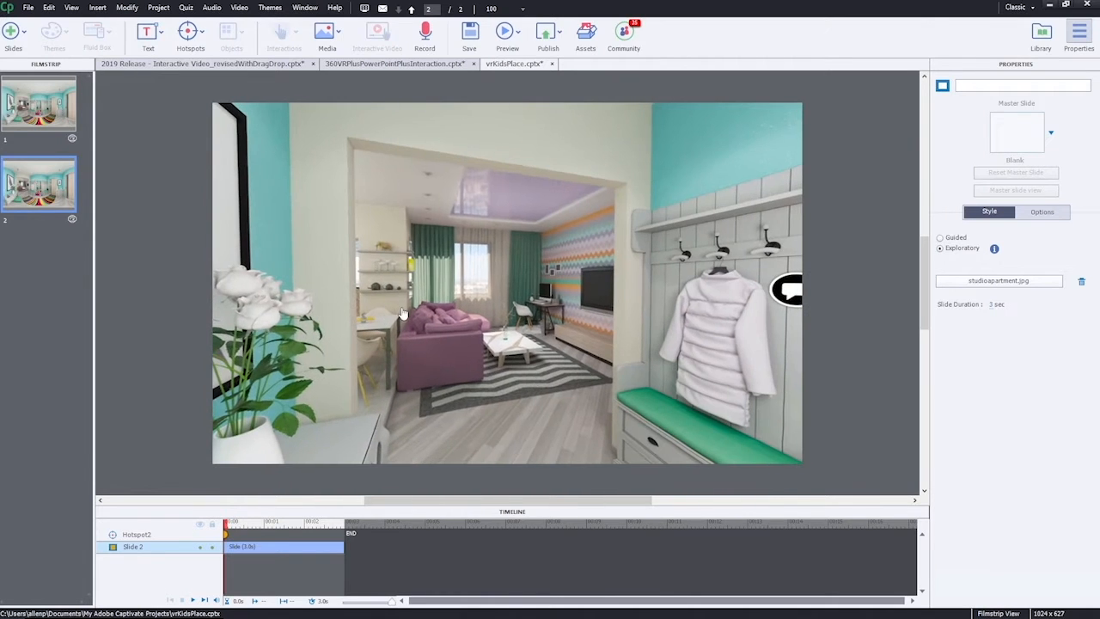
left_click_drag(651, 385, 471, 307)
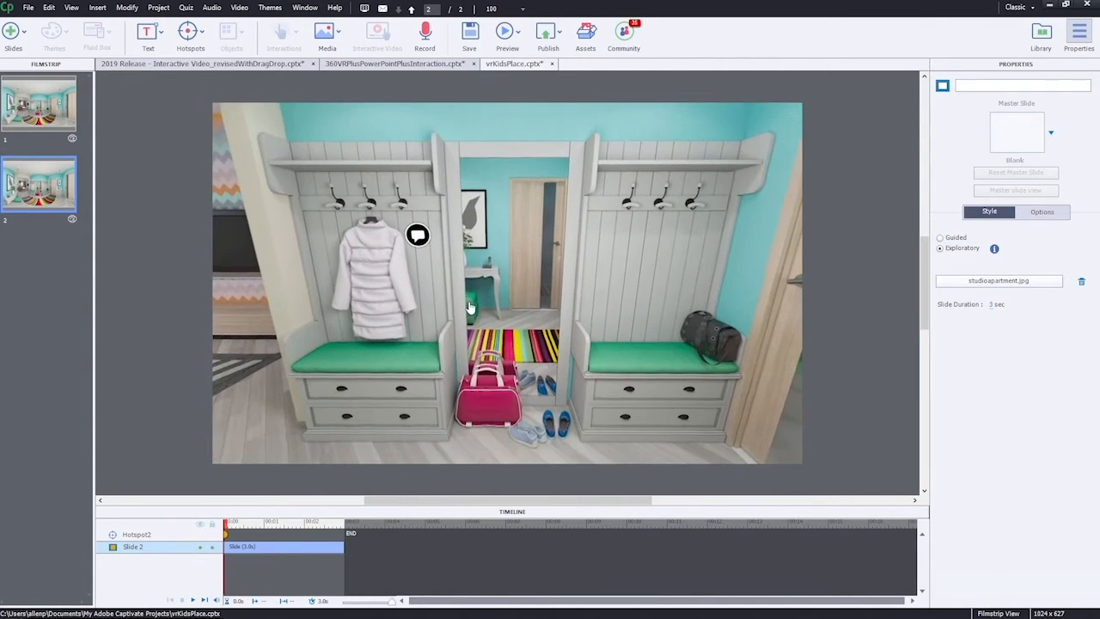
left_click(420, 234)
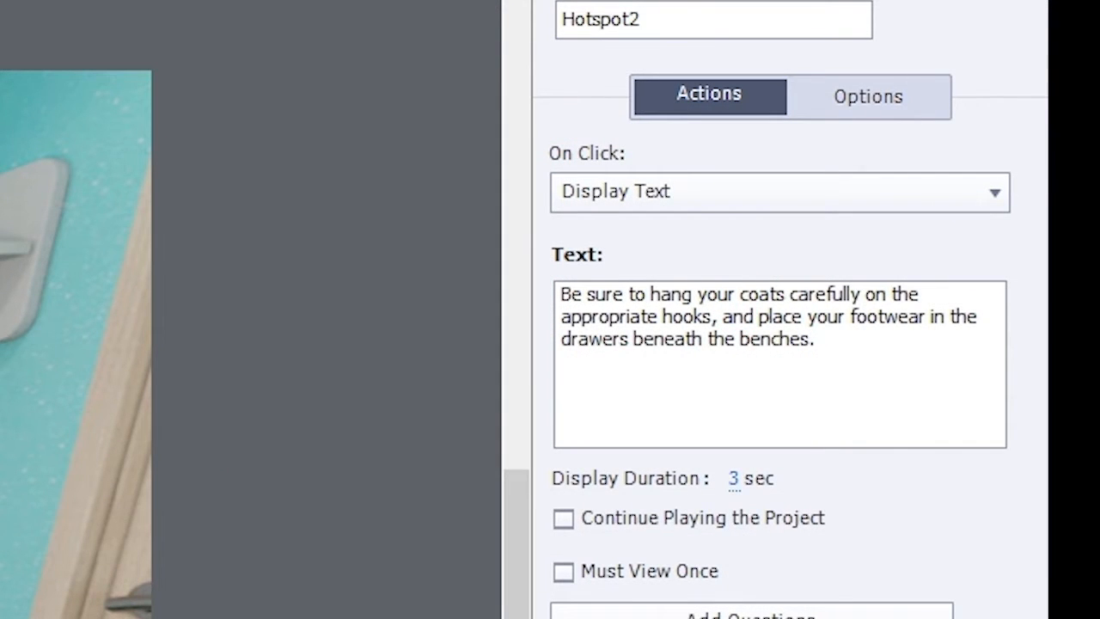
left_click(734, 479)
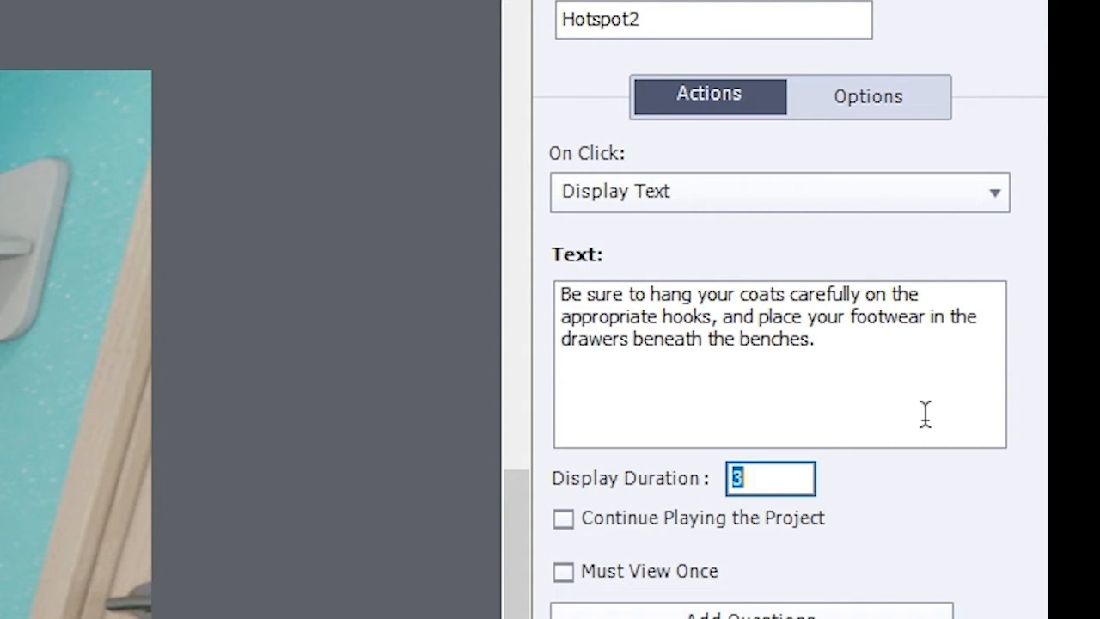
type("5")
left_click(925, 414)
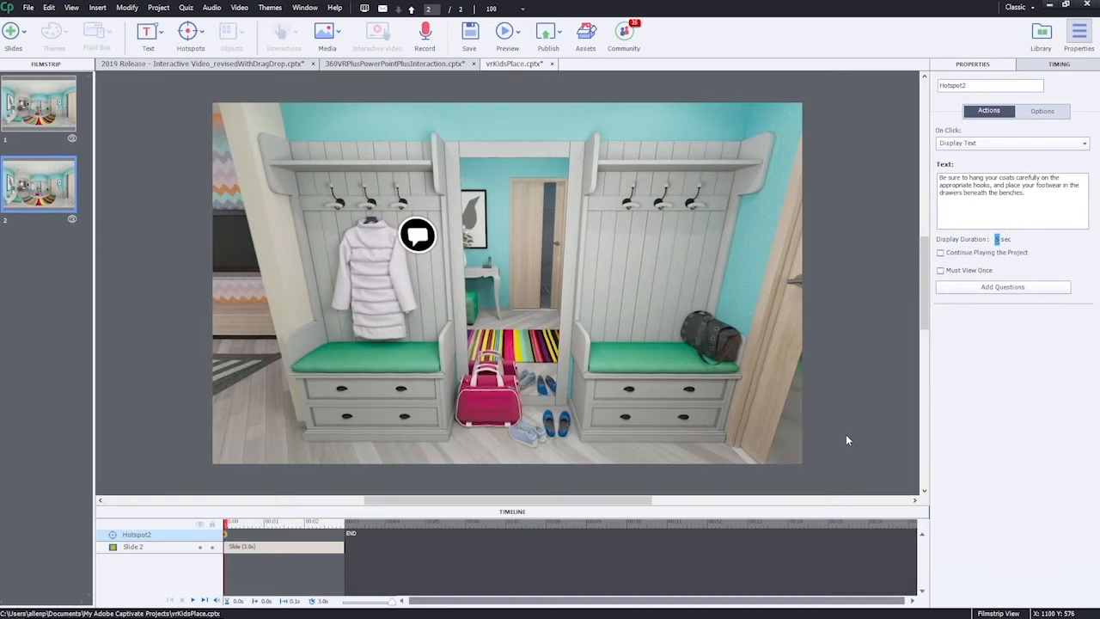
left_click(846, 434)
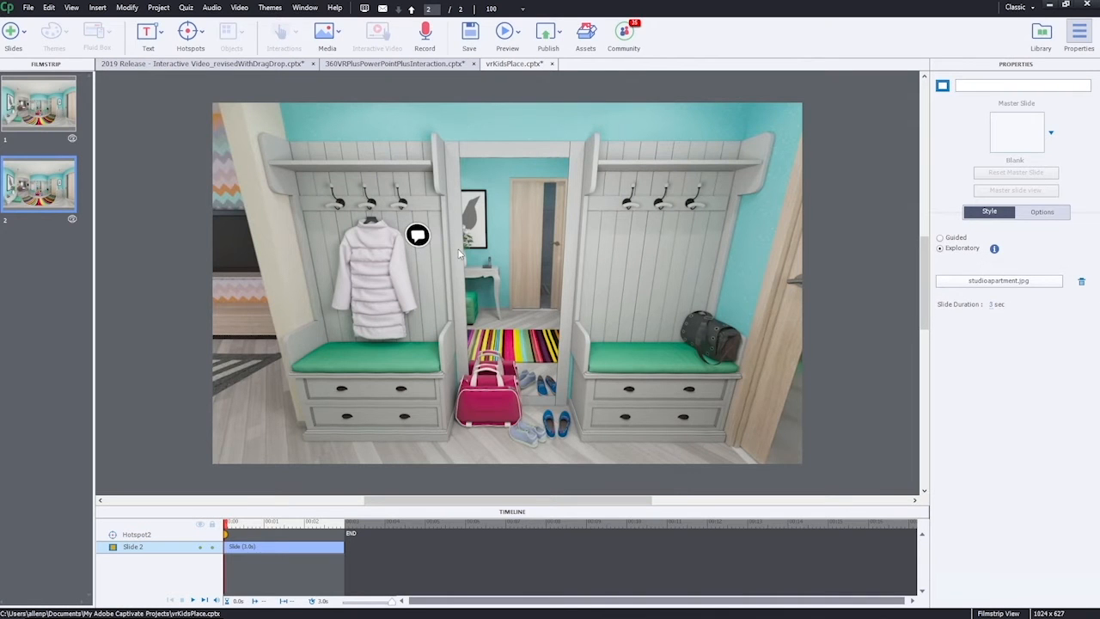
- Preview the project, look around the 360-degree hallway and trigger the hotspot beside the coat to check its text
left_click(516, 31)
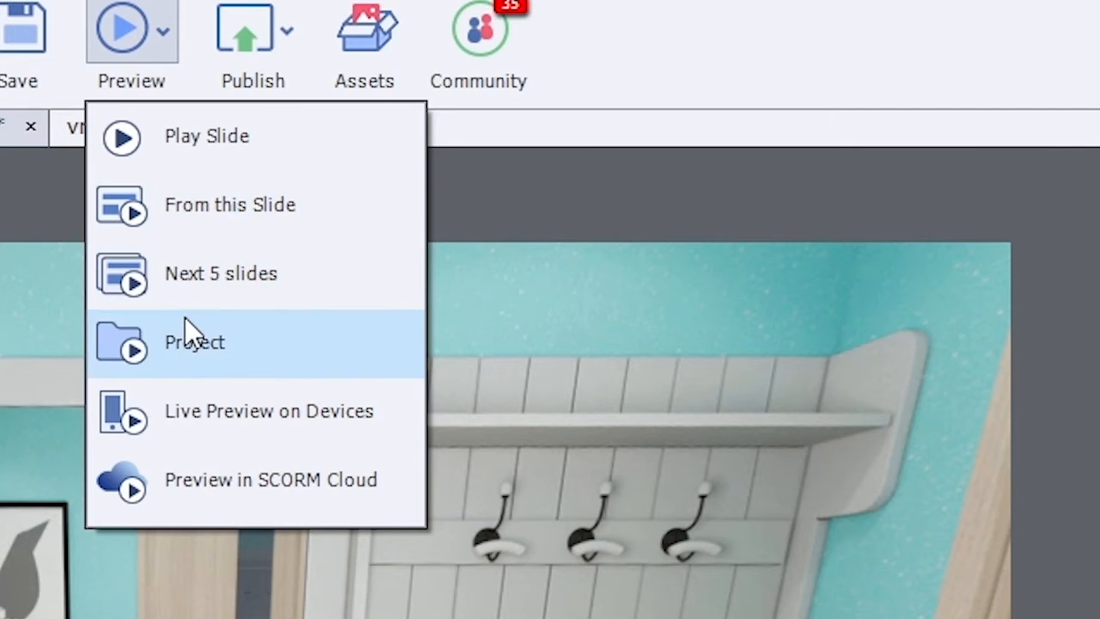
left_click(526, 129)
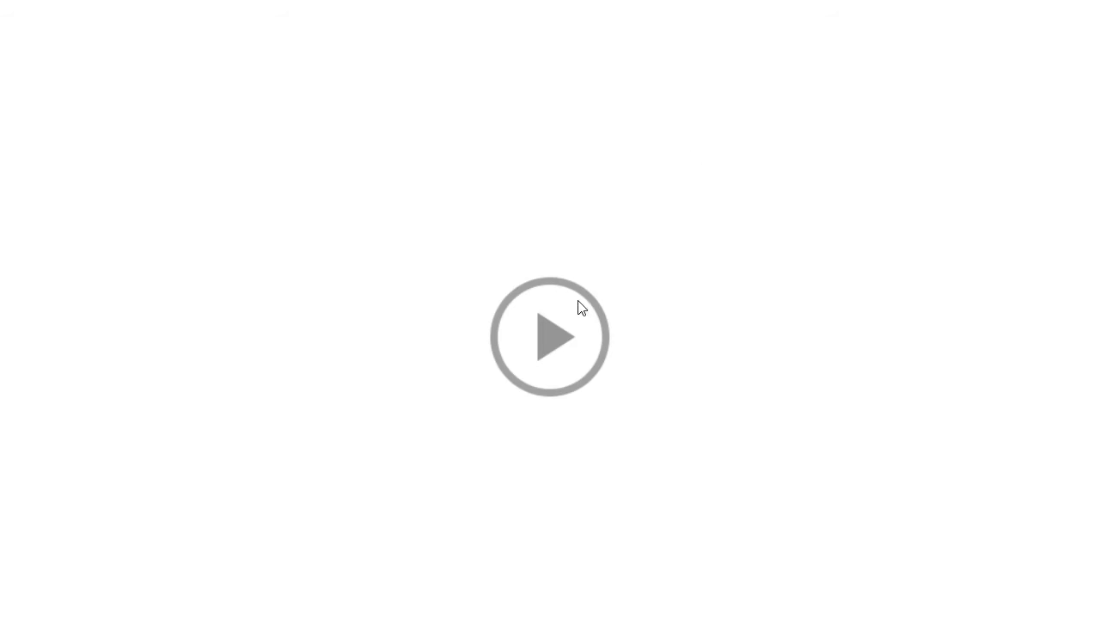
left_click(563, 370)
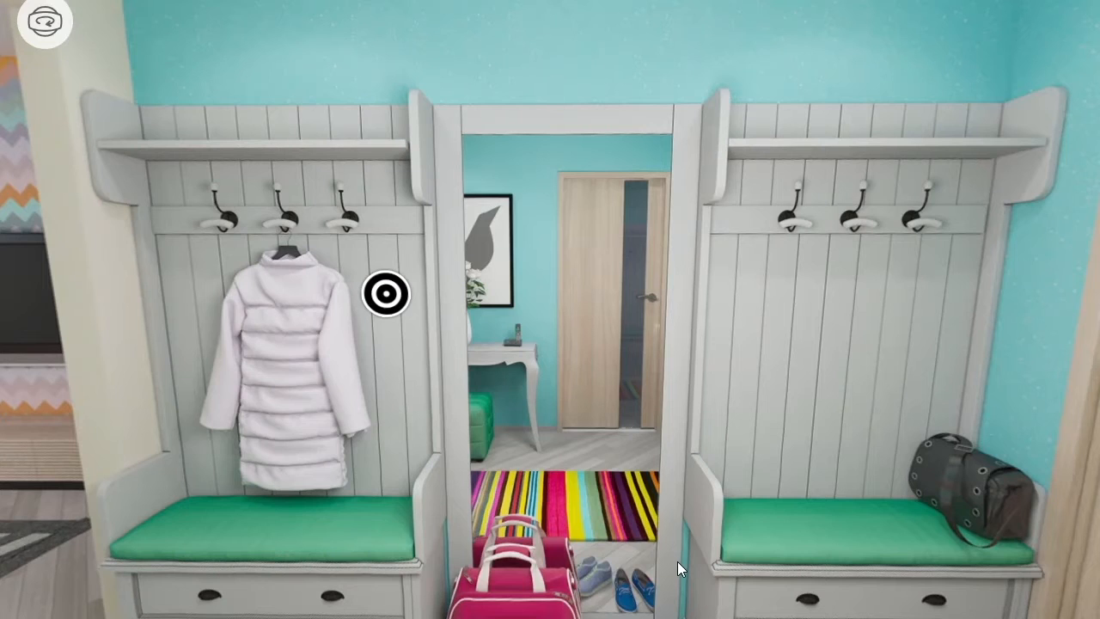
left_click_drag(256, 393, 660, 346)
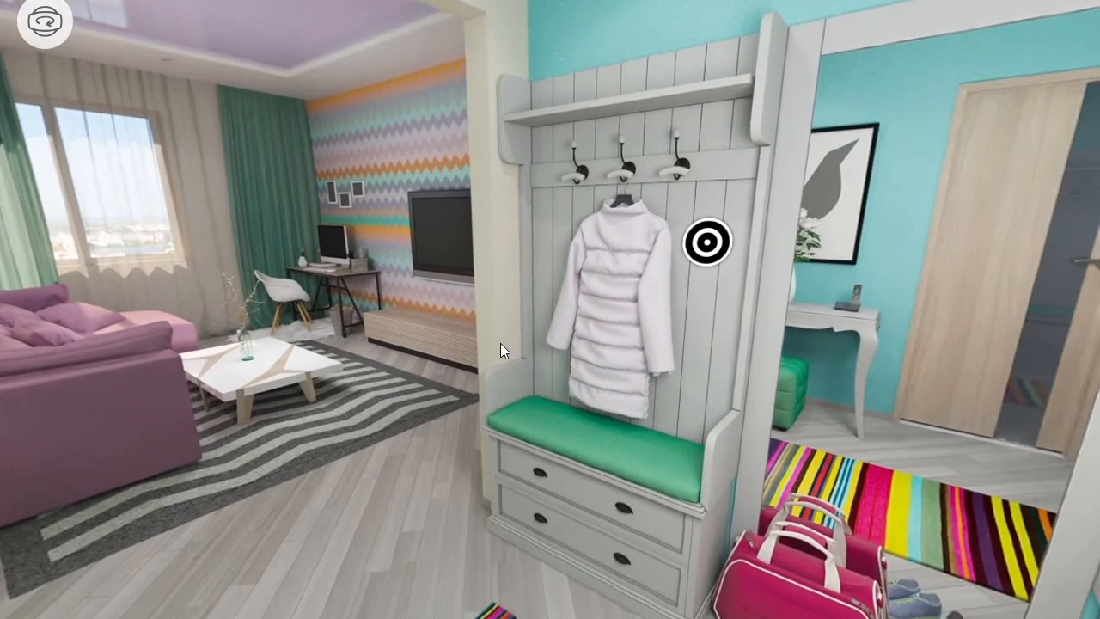
left_click_drag(759, 316, 342, 385)
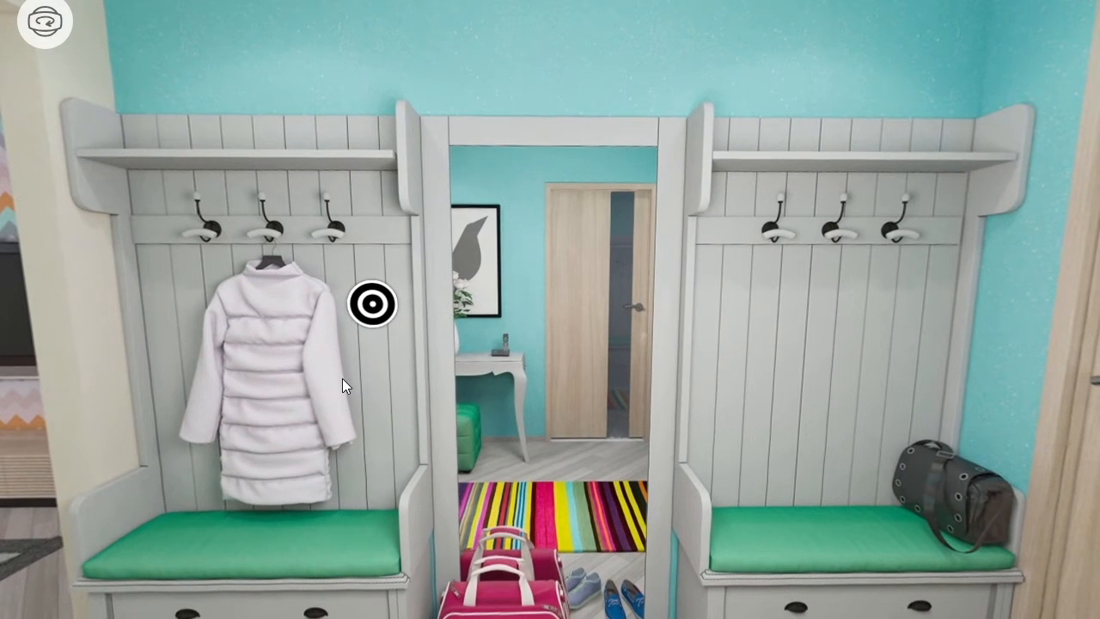
left_click(382, 305)
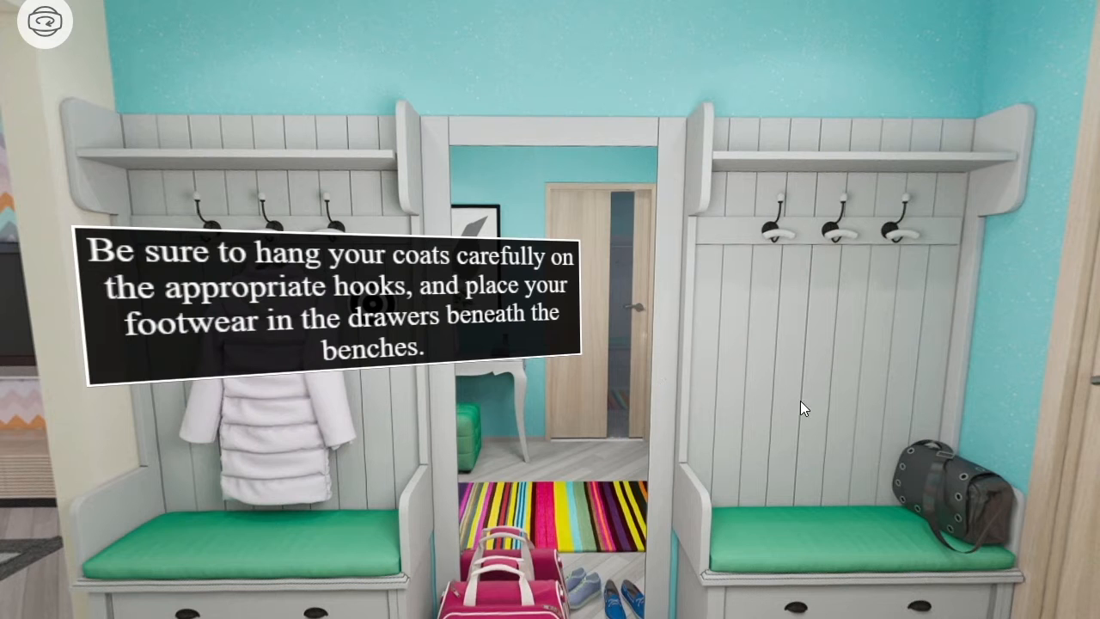
left_click(834, 401)
left_click_drag(834, 404, 727, 345)
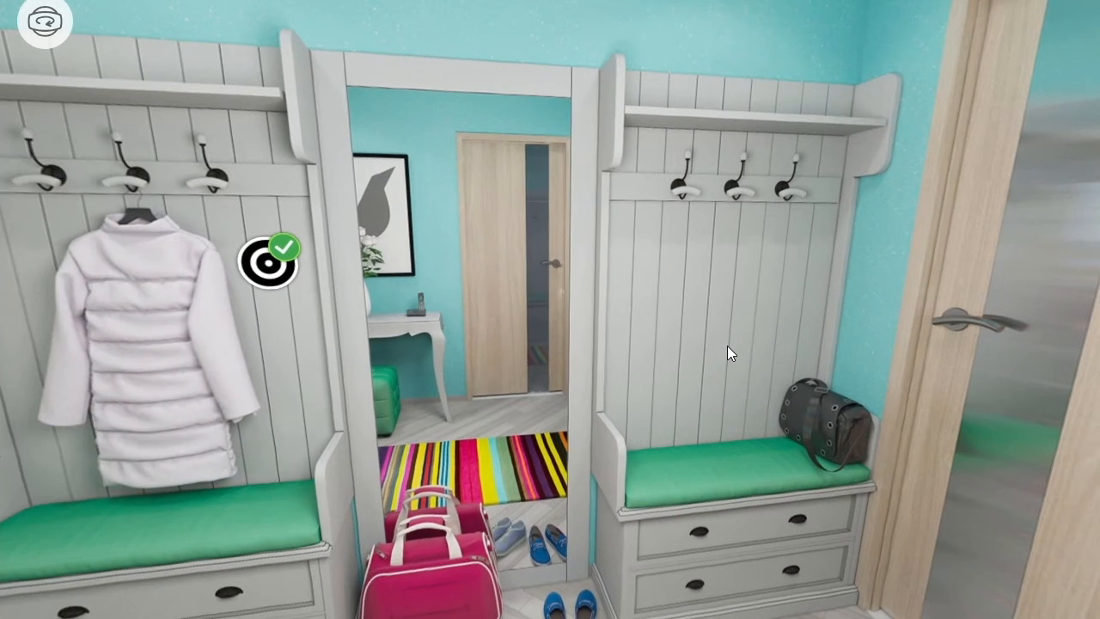
left_click(268, 279)
left_click_drag(162, 460, 427, 547)
left_click(425, 537)
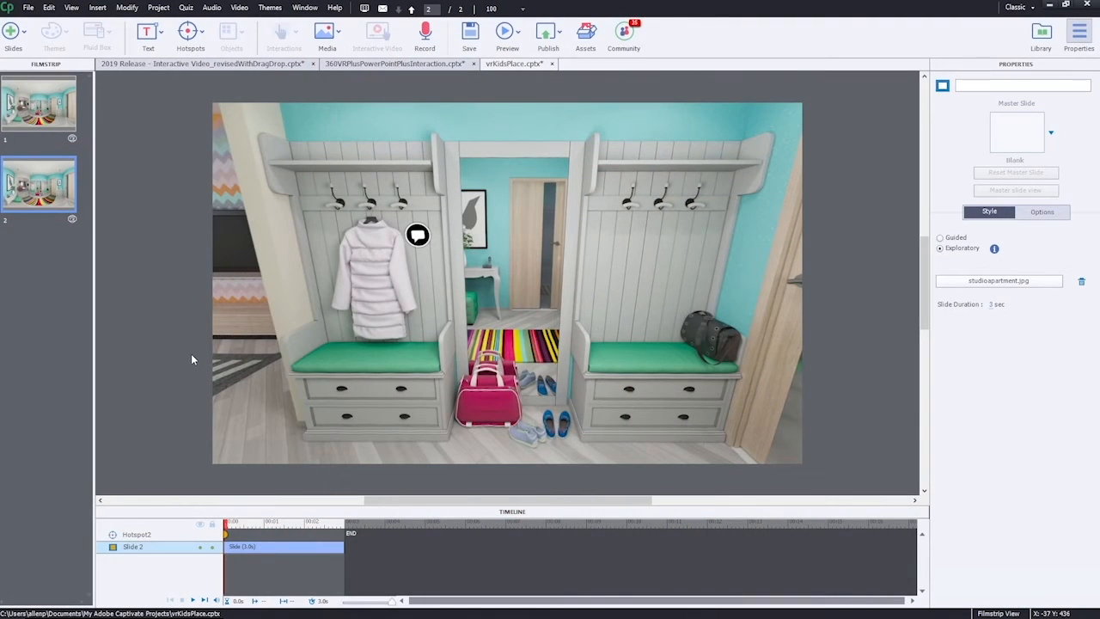
- Add a target hotspot on the empty coat panel above the black bag and a question-mark hotspot beside the bench under the coat
left_click(190, 32)
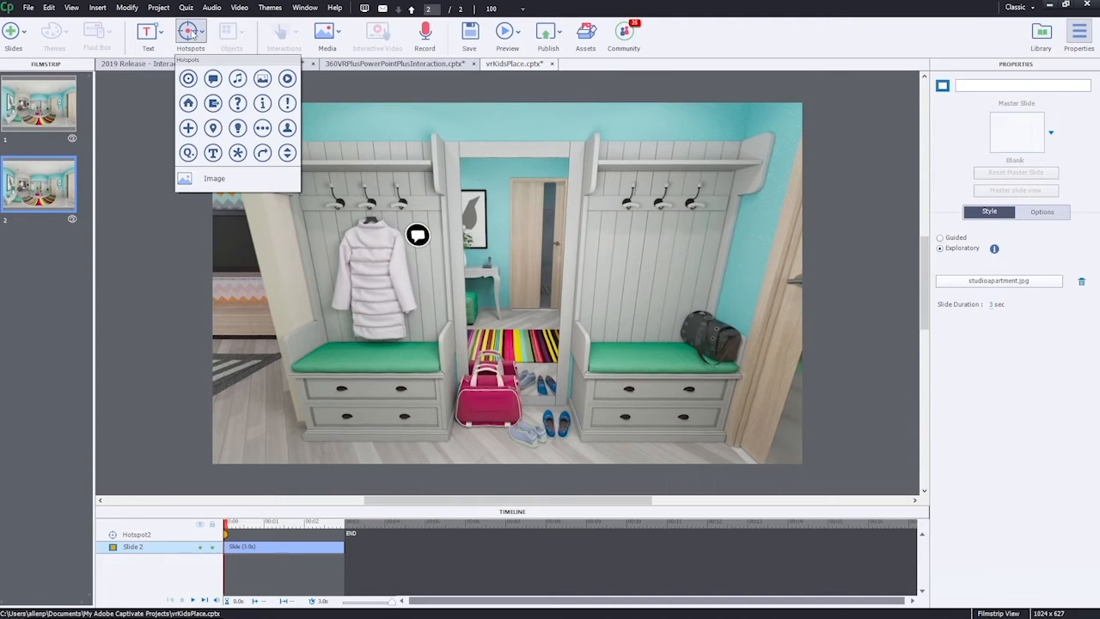
left_click(189, 79)
left_click_drag(519, 303, 640, 270)
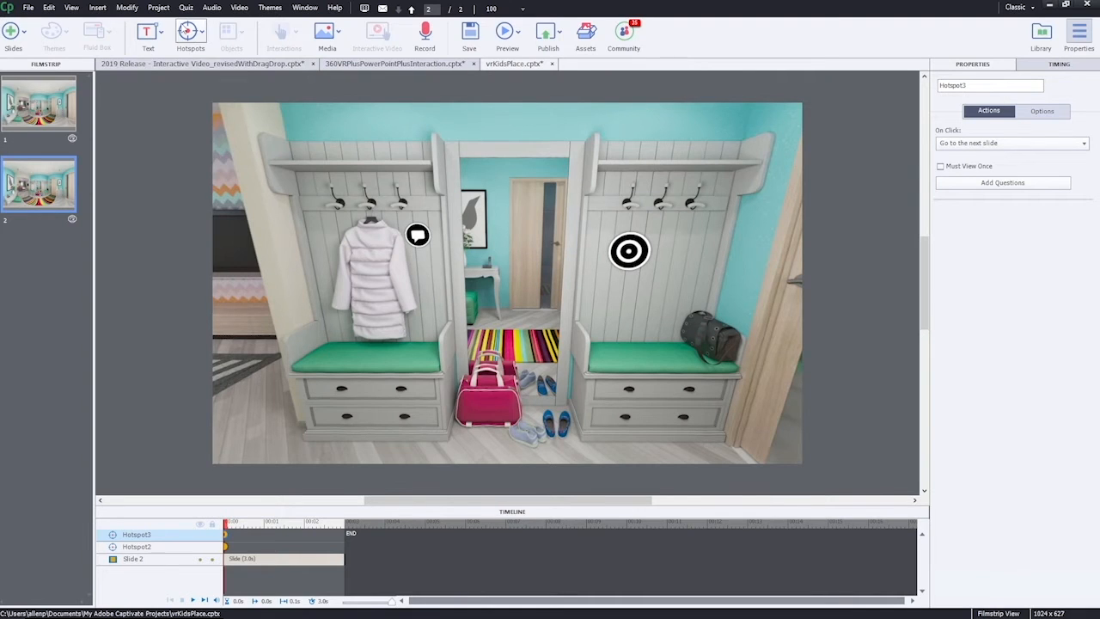
left_click(191, 33)
left_click(235, 104)
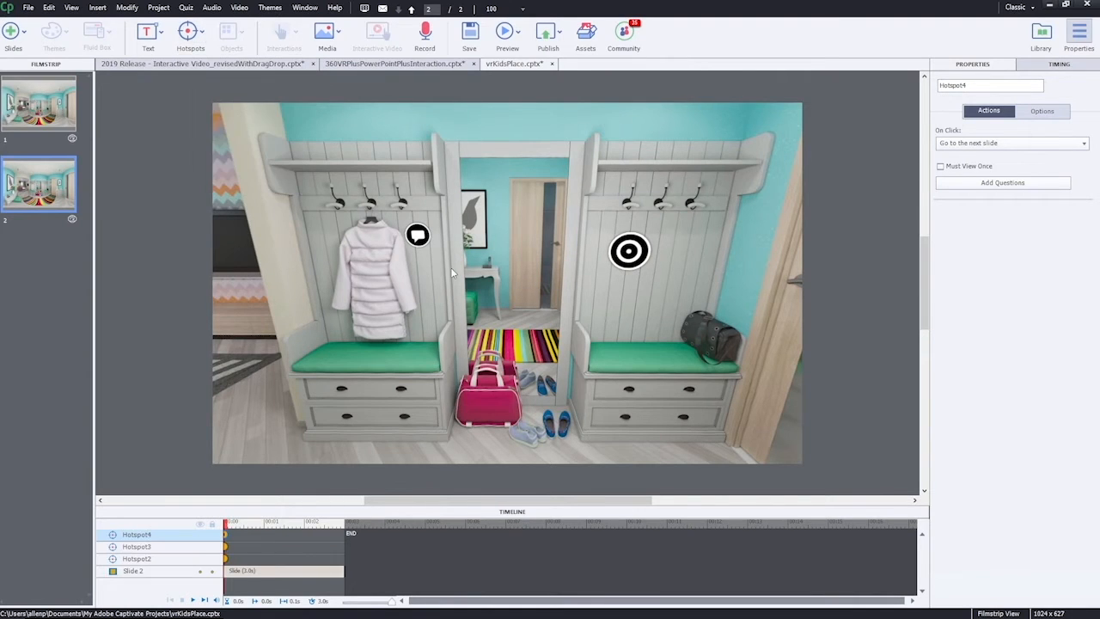
left_click_drag(509, 290, 253, 322)
- Set slide 2 to the Guided mode
left_click(867, 217)
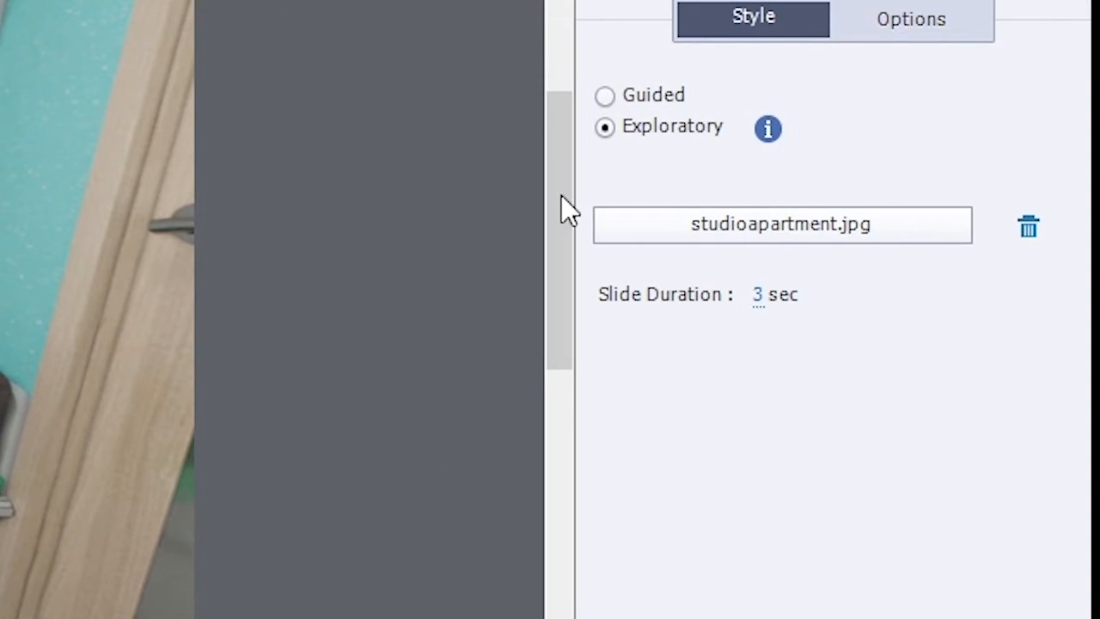
left_click(673, 96)
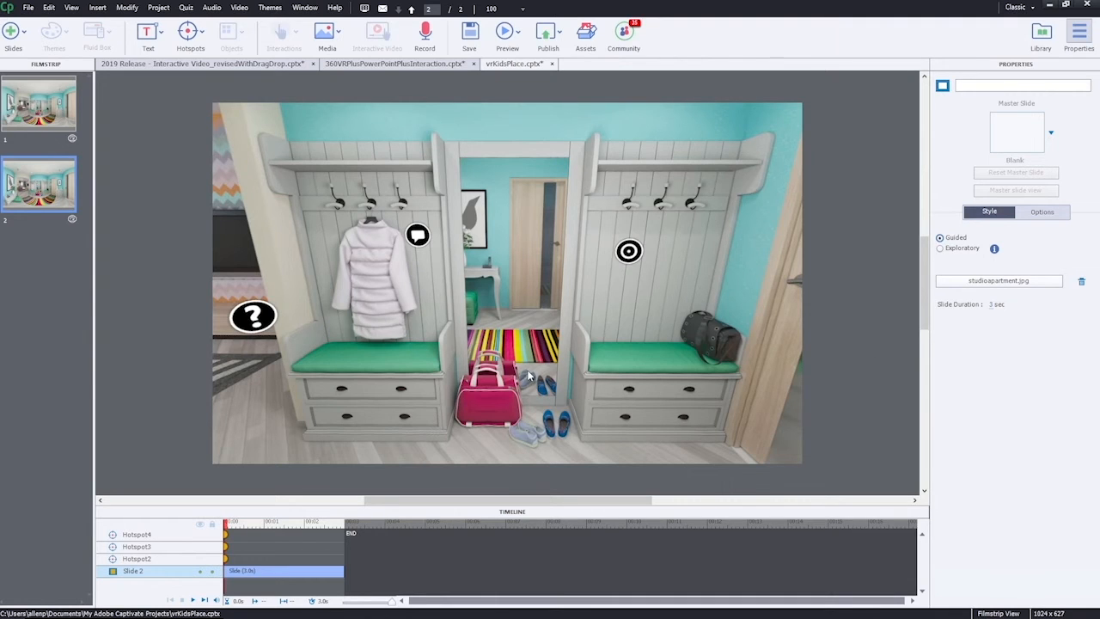
- Make the target hotspot display the image 20180310_113344.jpg when it is activated
left_click(630, 251)
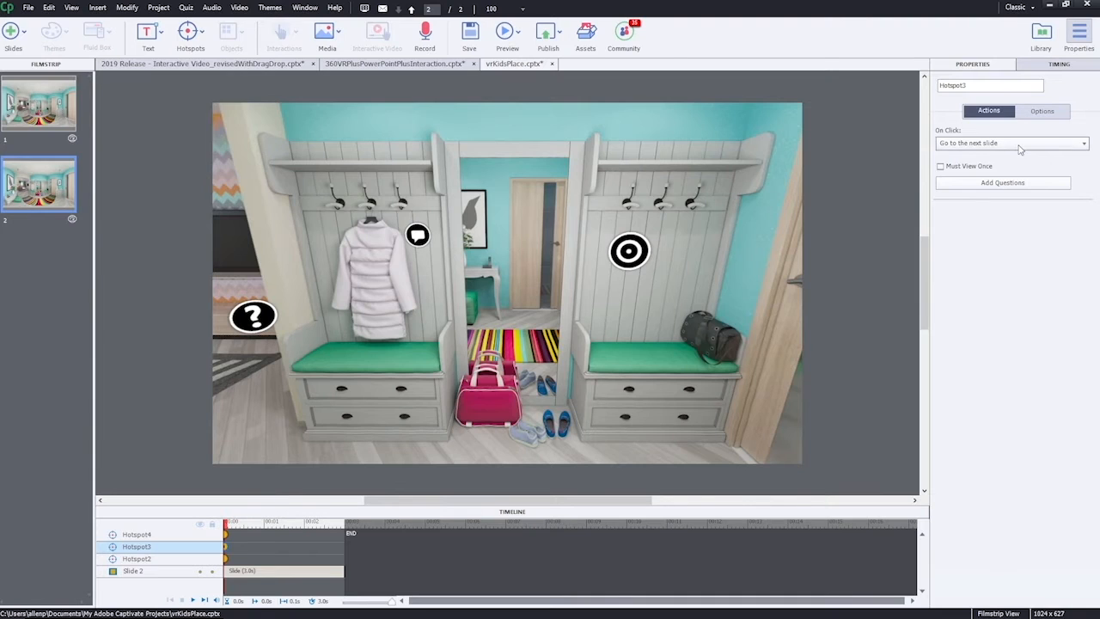
left_click(1020, 146)
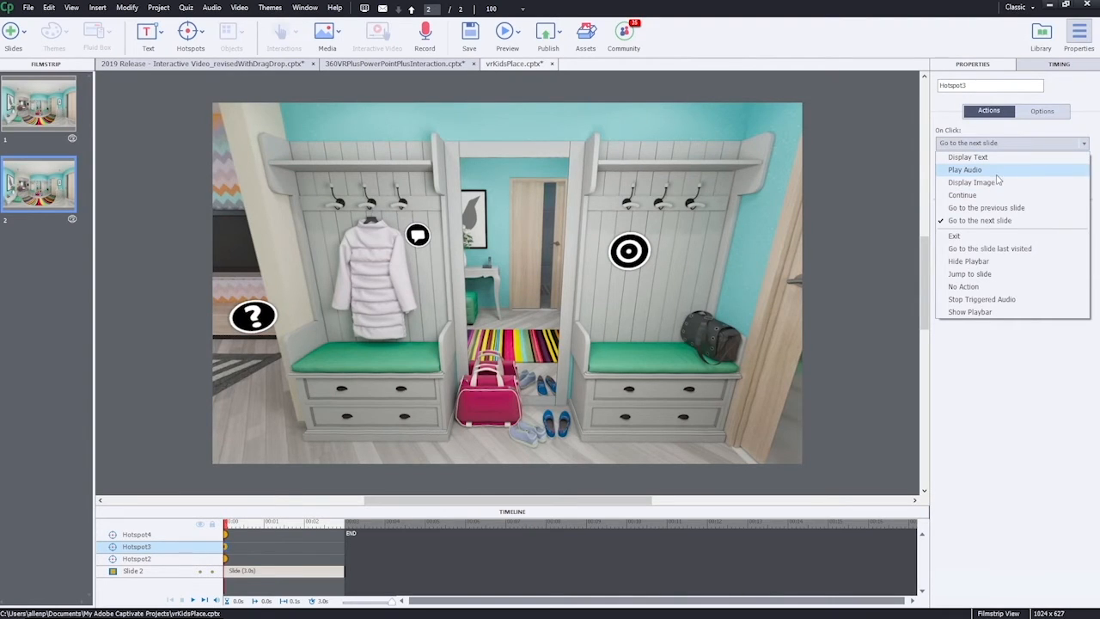
left_click(995, 182)
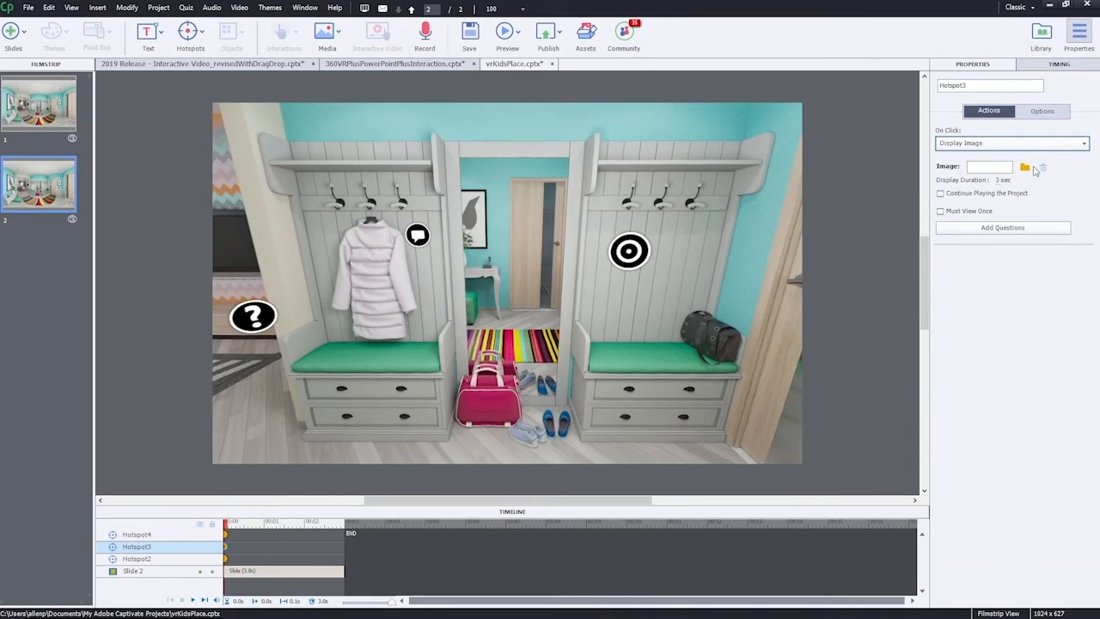
left_click(1024, 167)
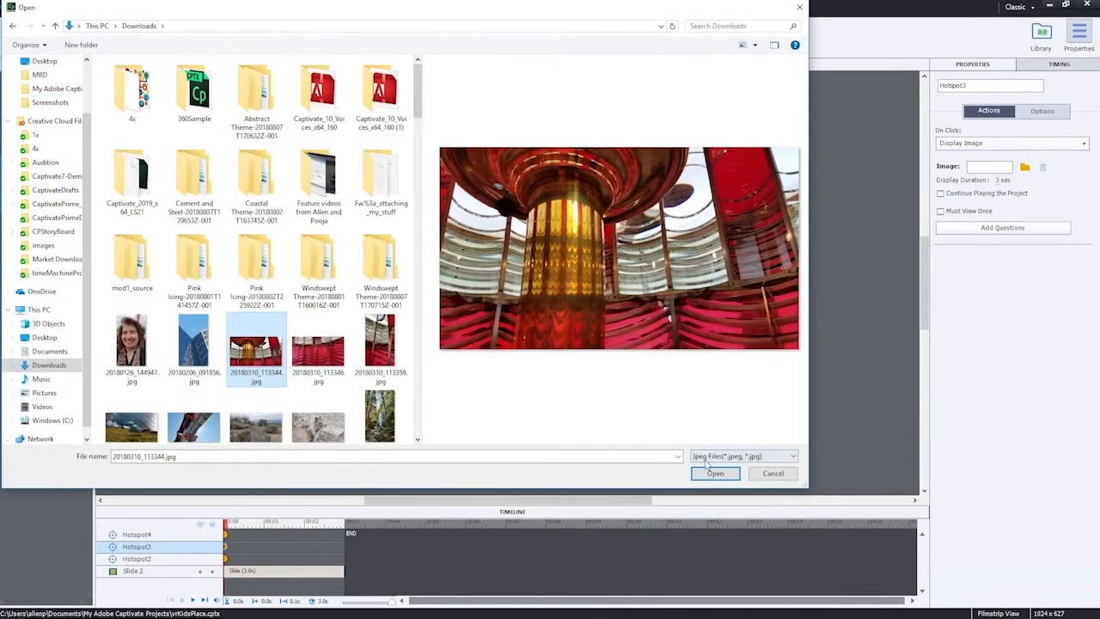
left_click(713, 474)
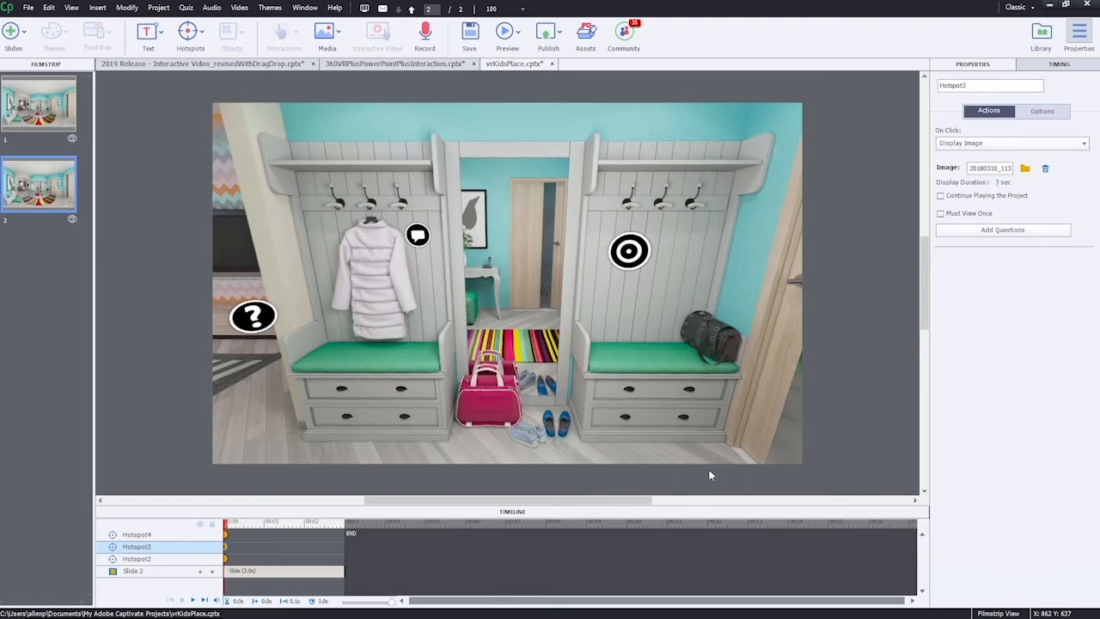
- Attach two graded multiple-choice questions and one graded true/false question to the question-mark hotspot
left_click_drag(340, 348, 553, 296)
left_click(552, 296)
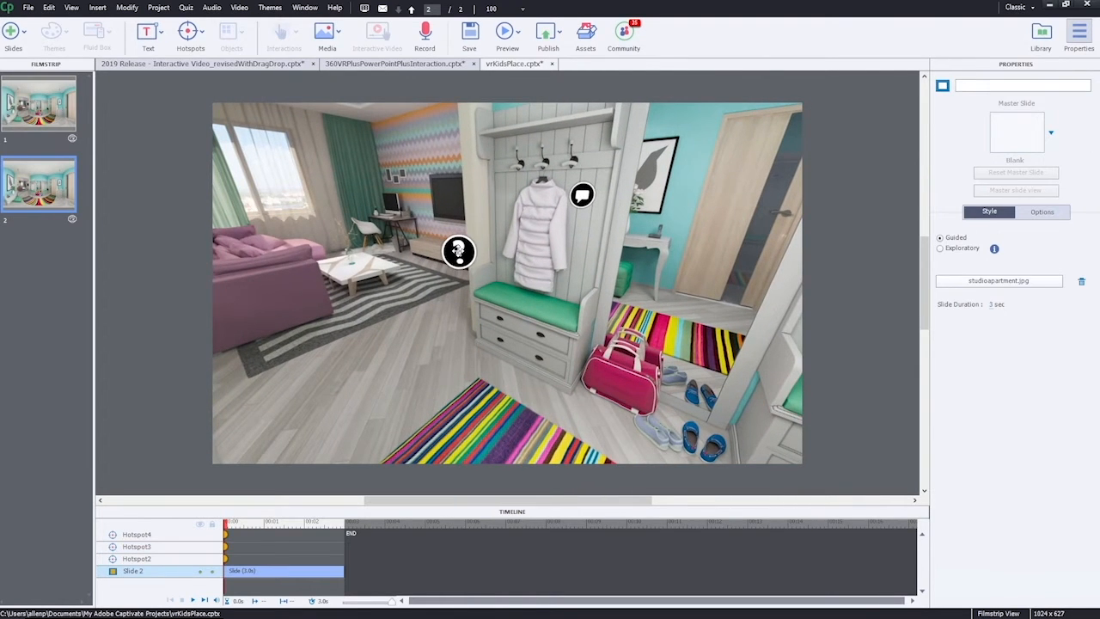
left_click(460, 253)
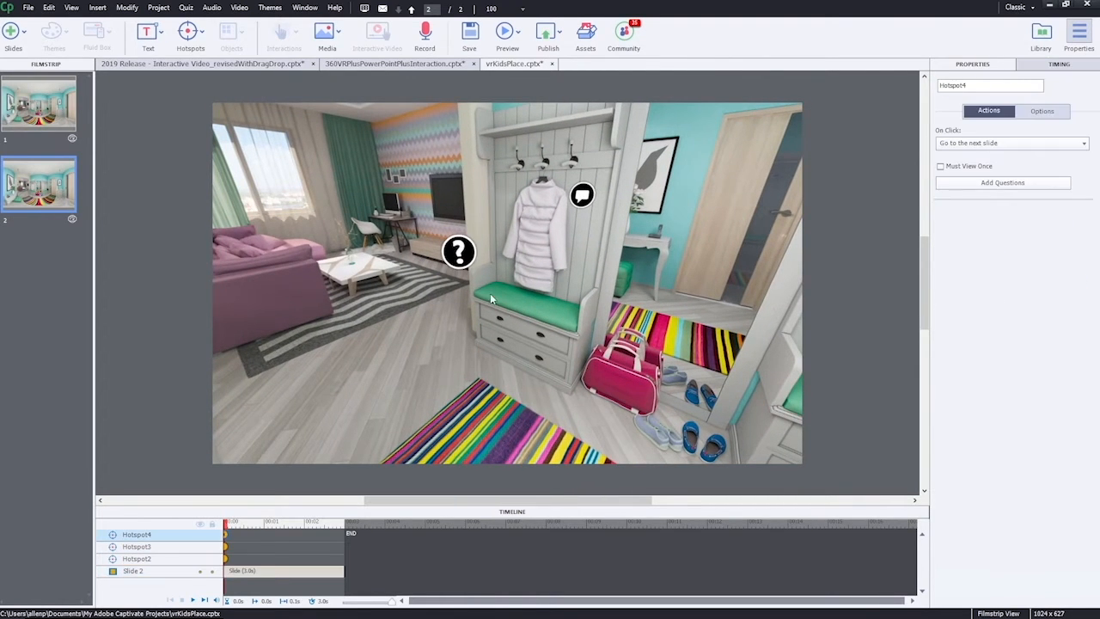
left_click(991, 184)
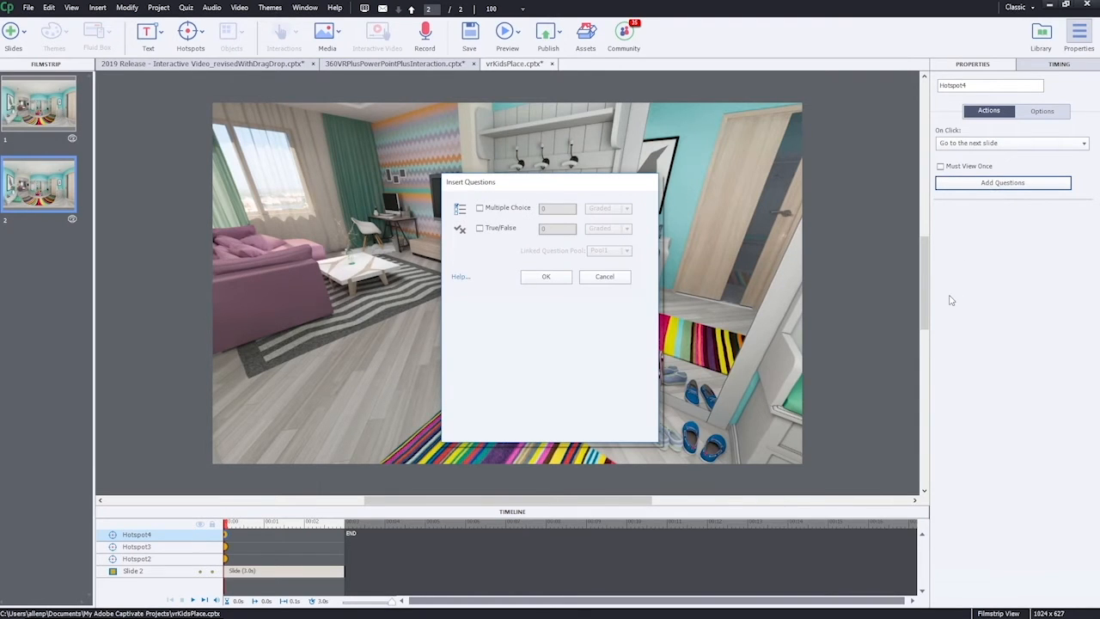
left_click(481, 208)
left_click(480, 228)
left_click(555, 209)
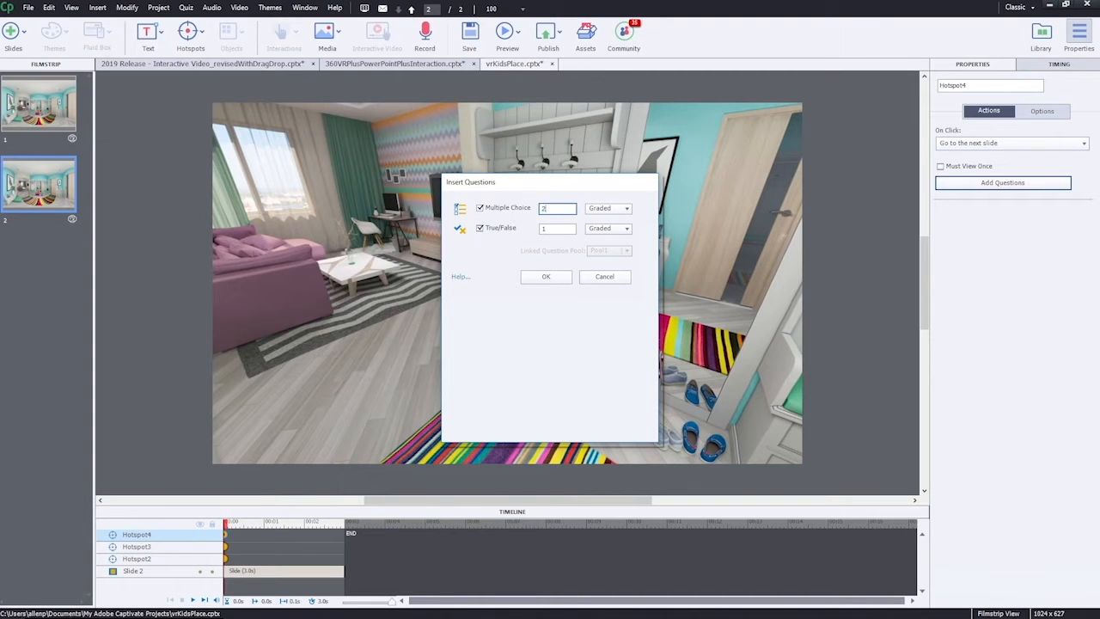
type("2")
left_click(550, 276)
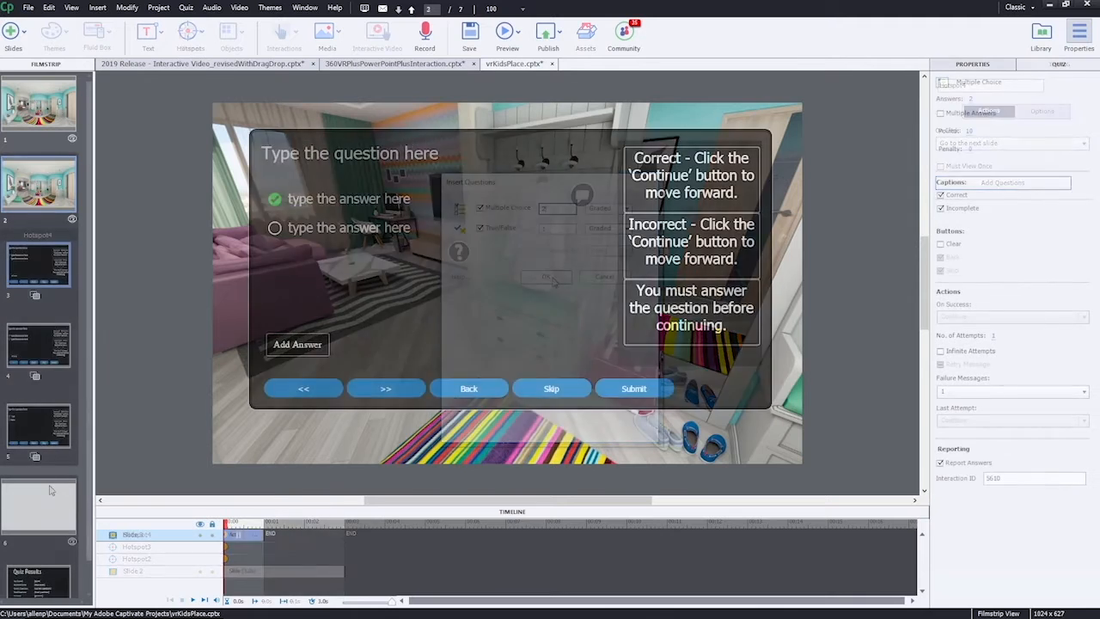
- Add studioapartment.jpg as the 360-degree background of the blank slide 6
left_click(50, 493)
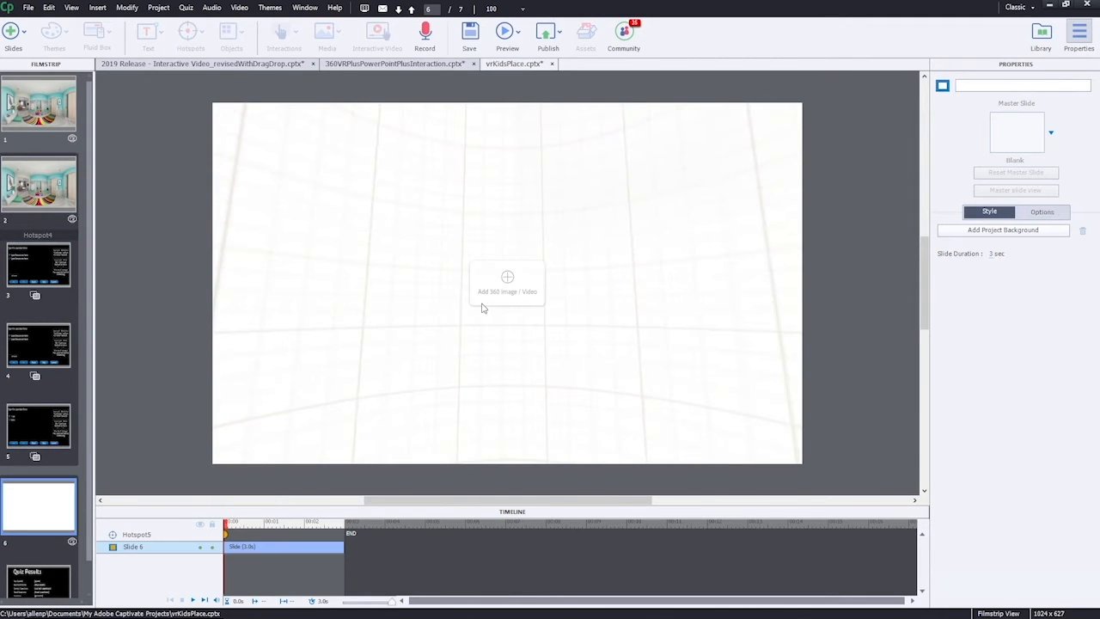
left_click(507, 279)
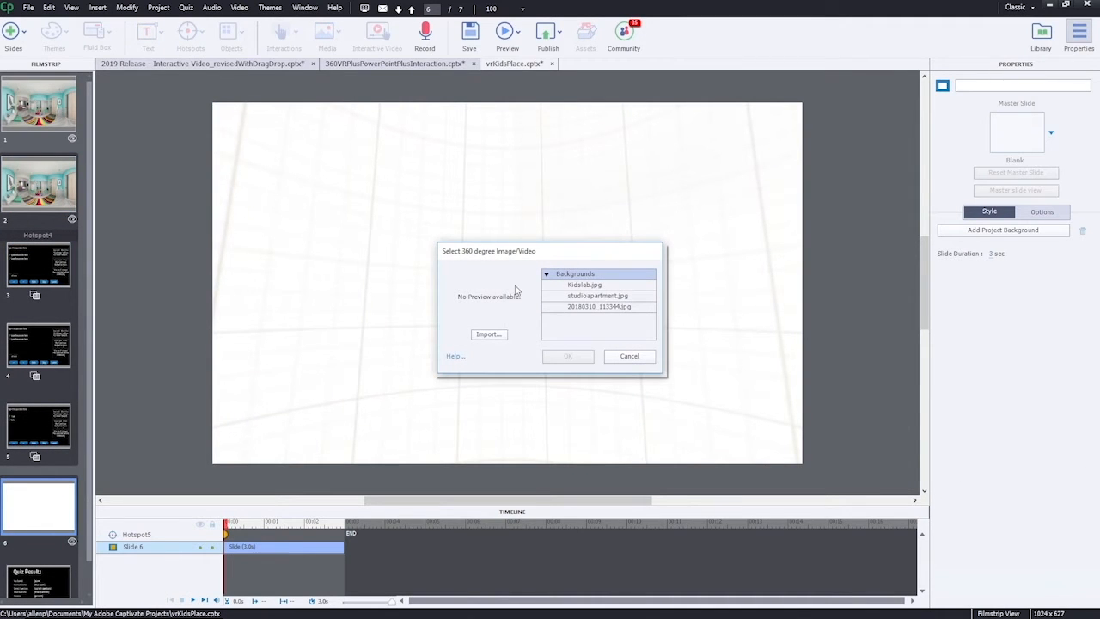
left_click(584, 295)
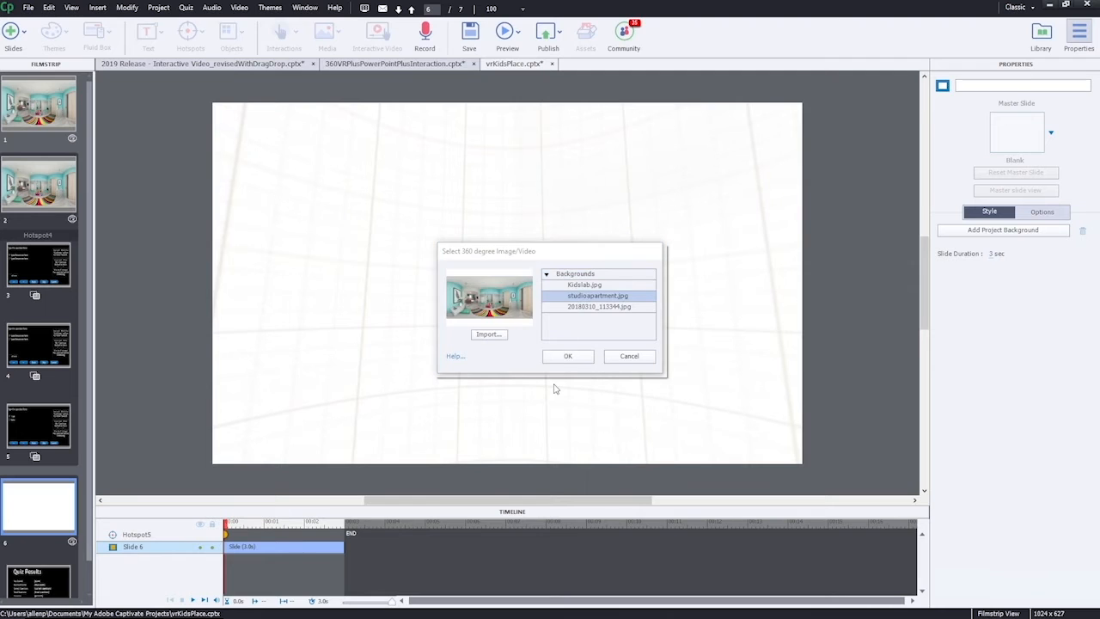
left_click(567, 356)
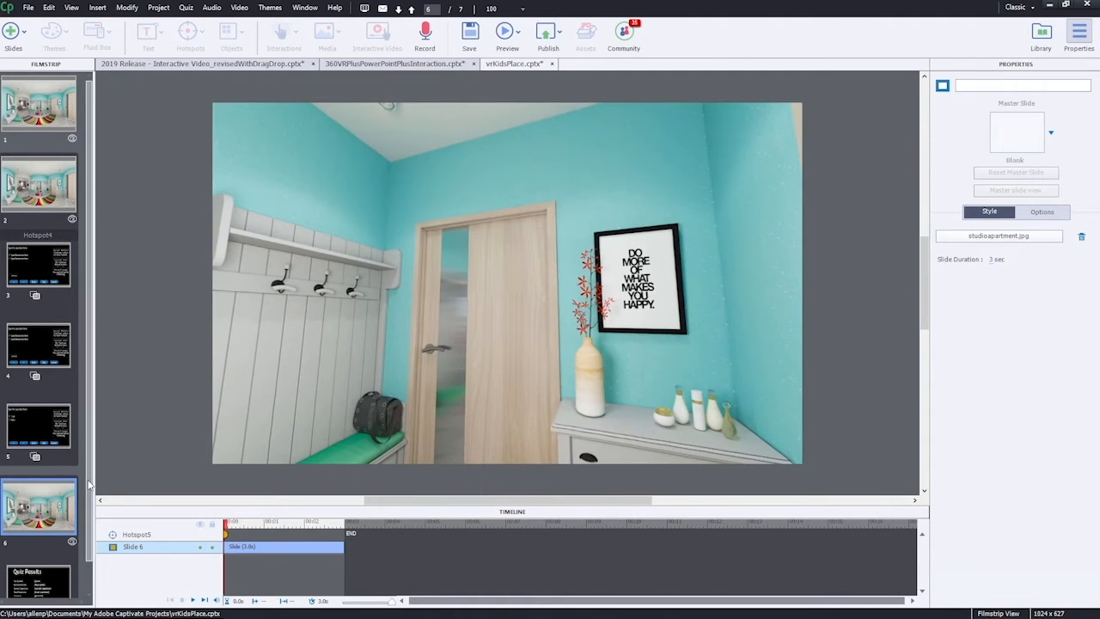
- Add an exit-icon hotspot to slide 2 beside the desk with the flower vase and have it go to the next slide
left_click(64, 198)
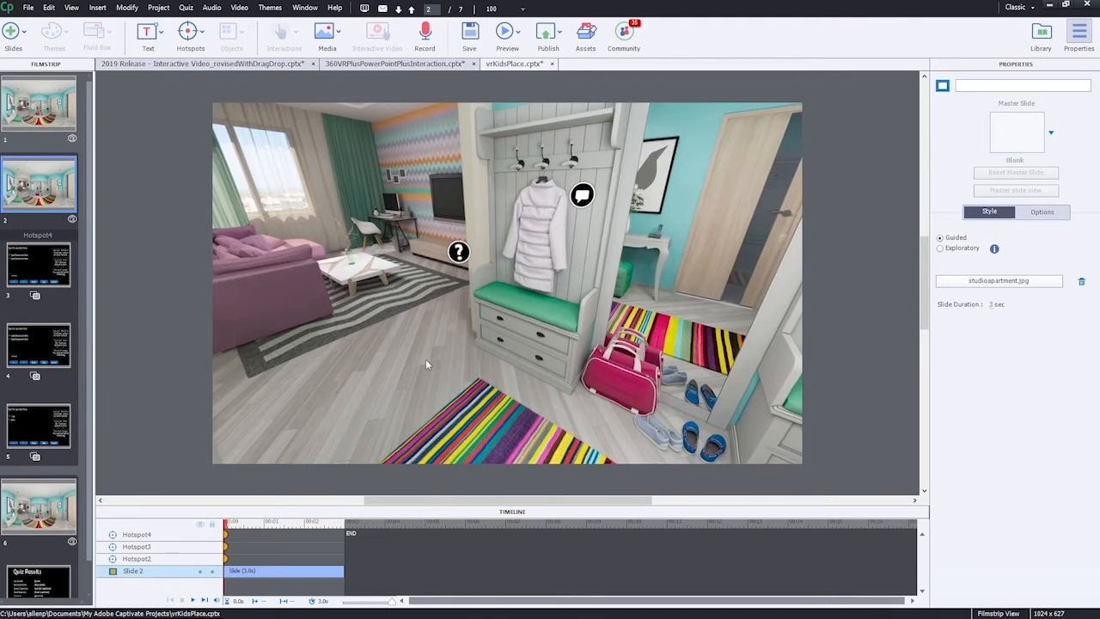
left_click_drag(389, 397, 753, 386)
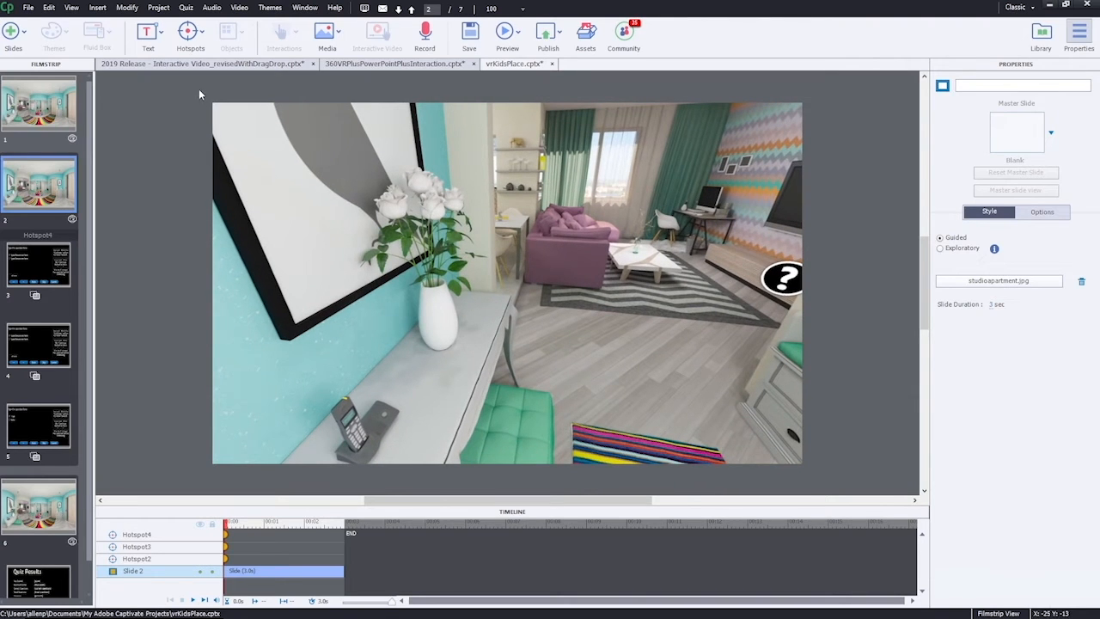
left_click(191, 31)
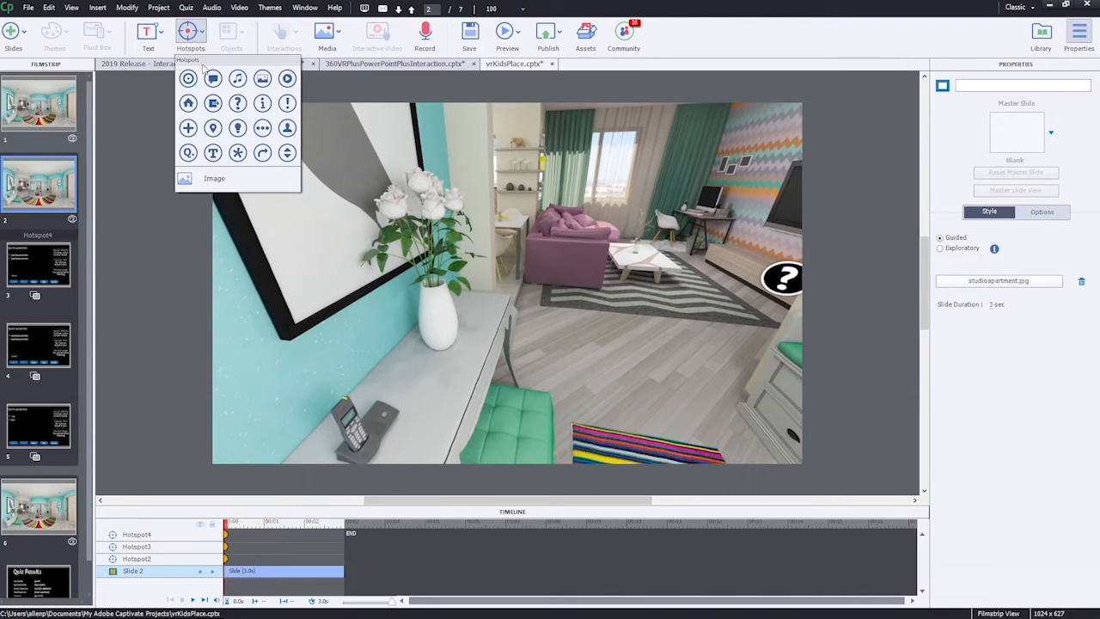
left_click(219, 108)
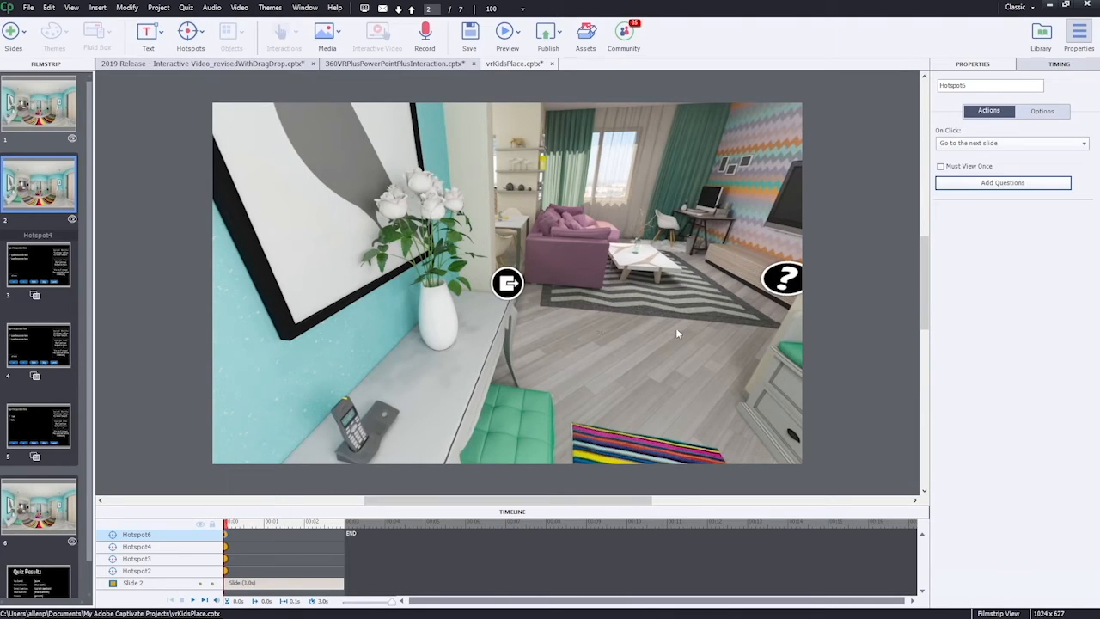
left_click(1022, 144)
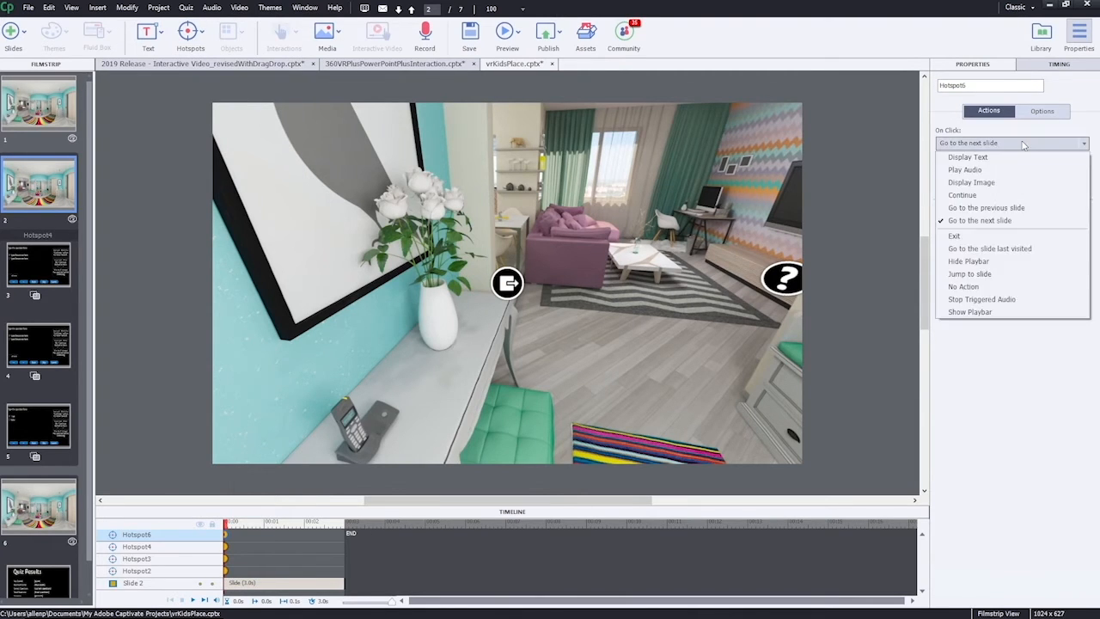
left_click(996, 220)
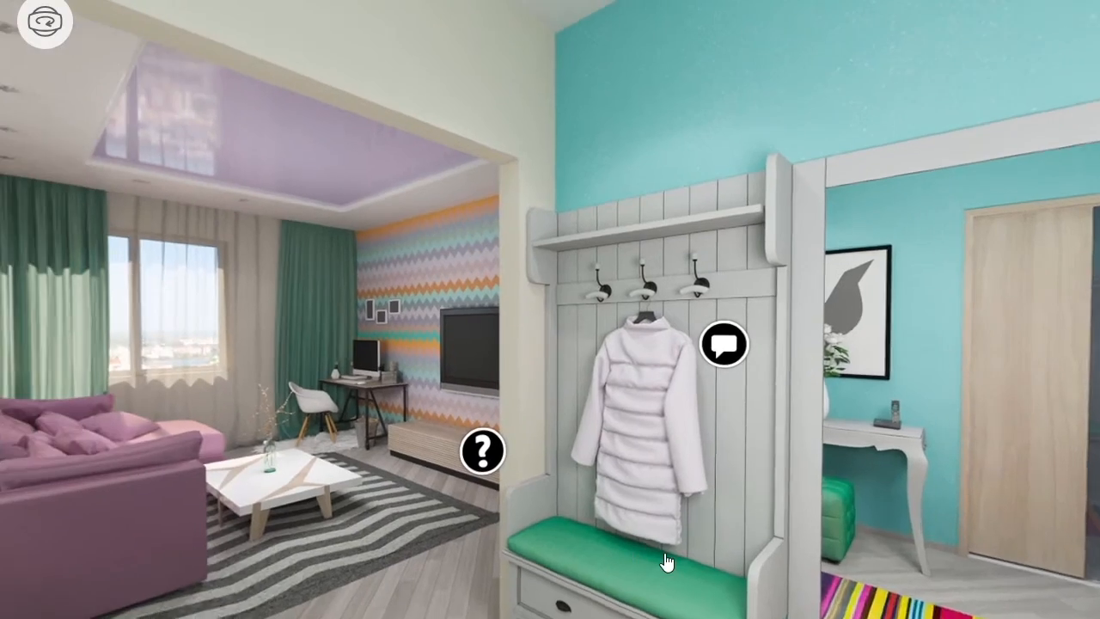
- Test the previewed 360-degree slide by looking around the room and activating its text, image and question hotspots
left_click_drag(666, 563, 969, 464)
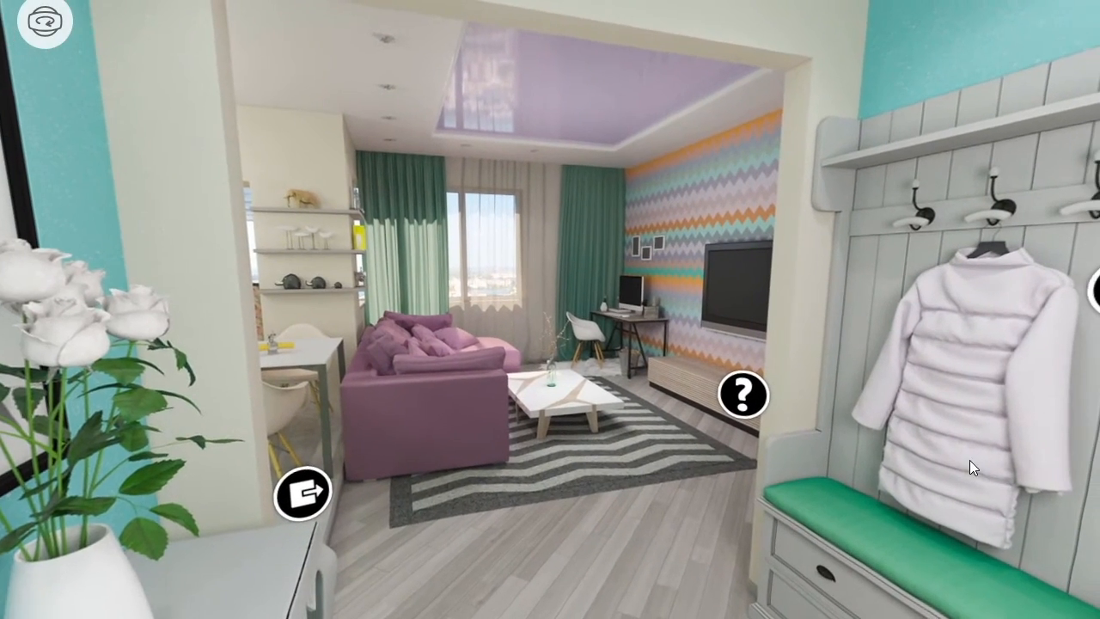
left_click_drag(868, 457, 415, 406)
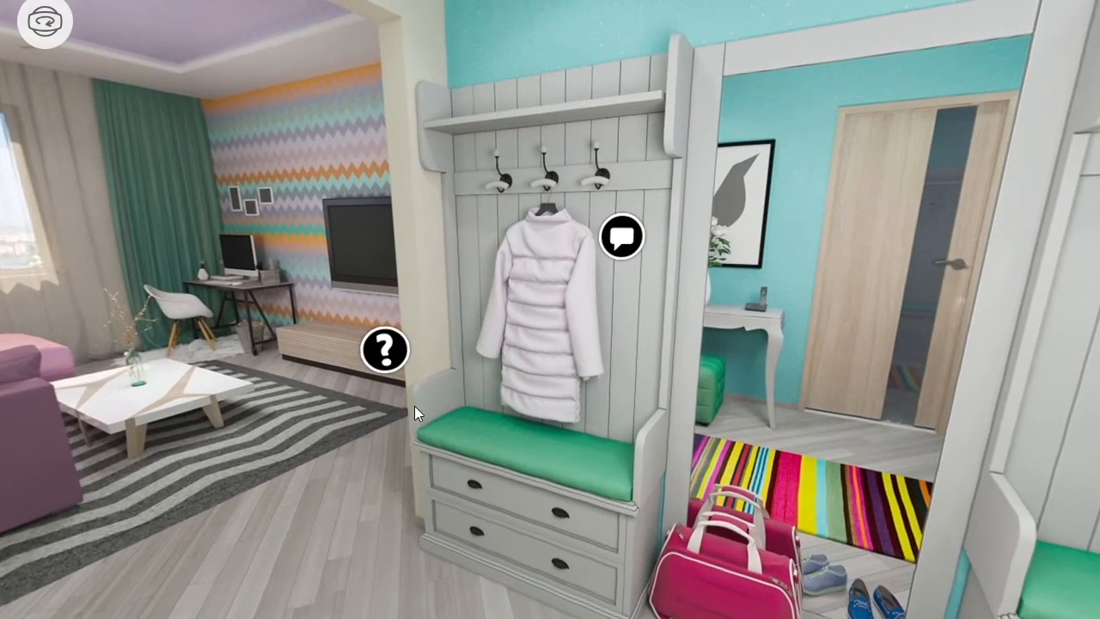
left_click(630, 239)
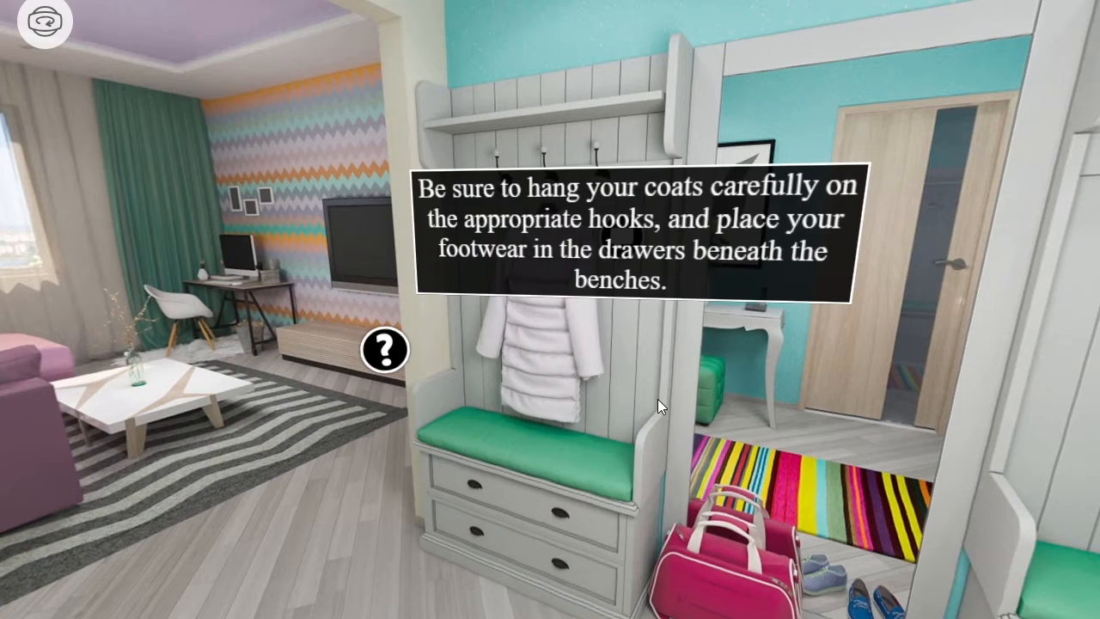
left_click_drag(819, 417, 439, 329)
left_click(732, 203)
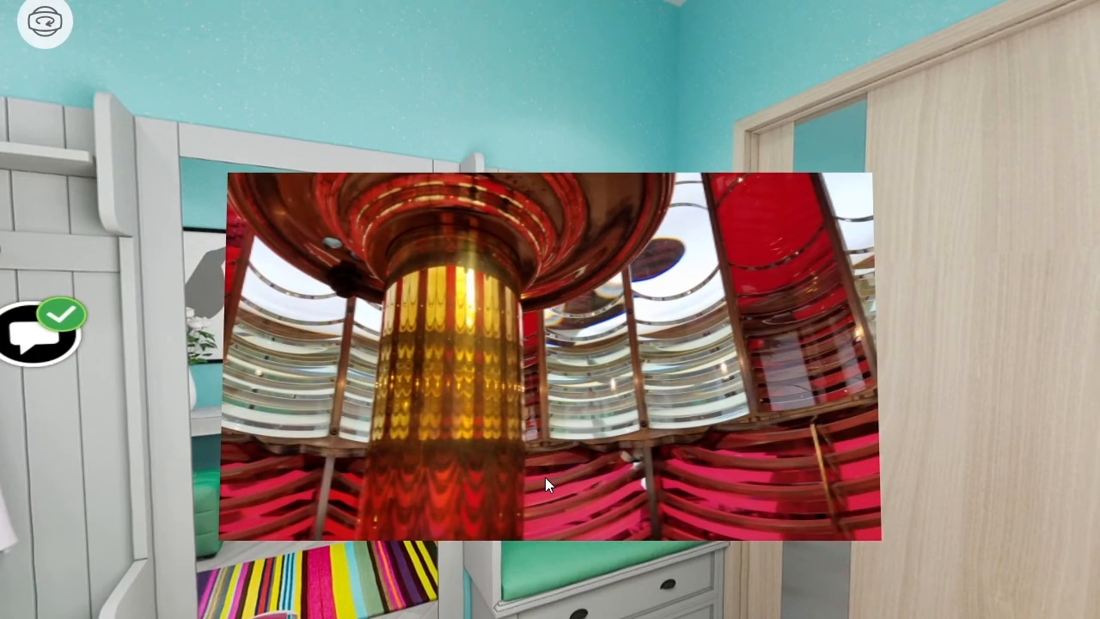
left_click(545, 478)
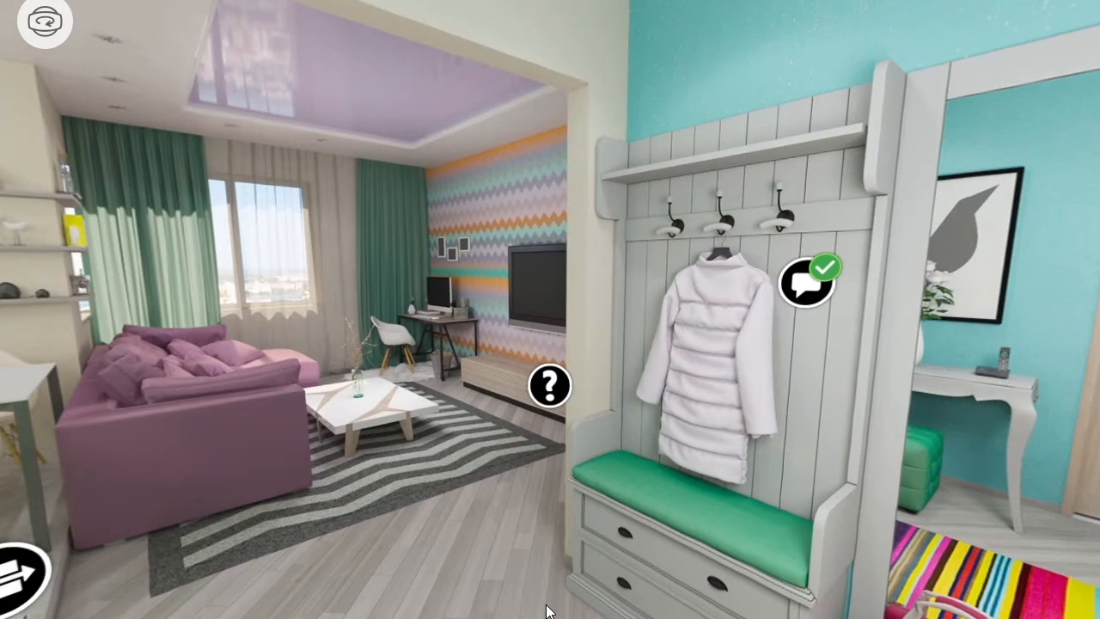
left_click(550, 389)
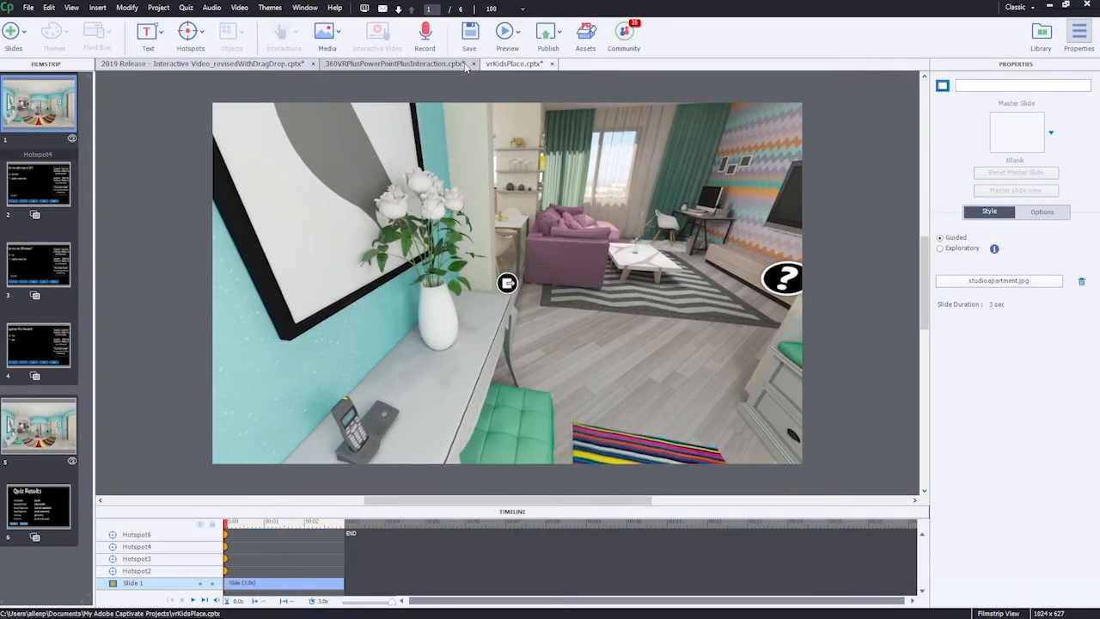
- Start a live preview of the project on devices and switch the phone's preview to VR mode
left_click(517, 32)
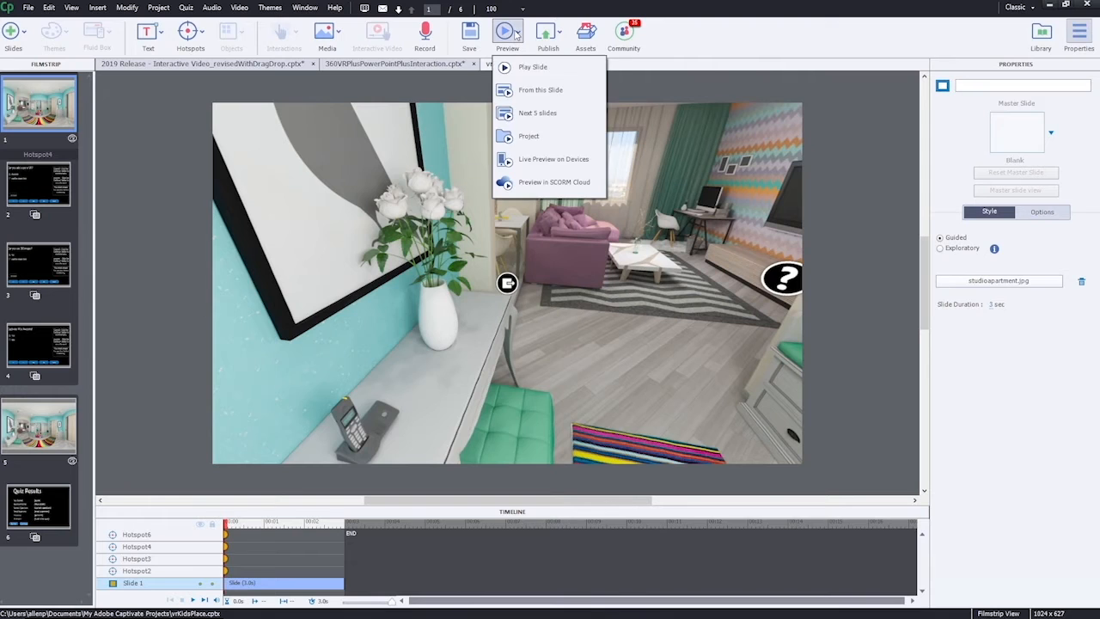
left_click(532, 162)
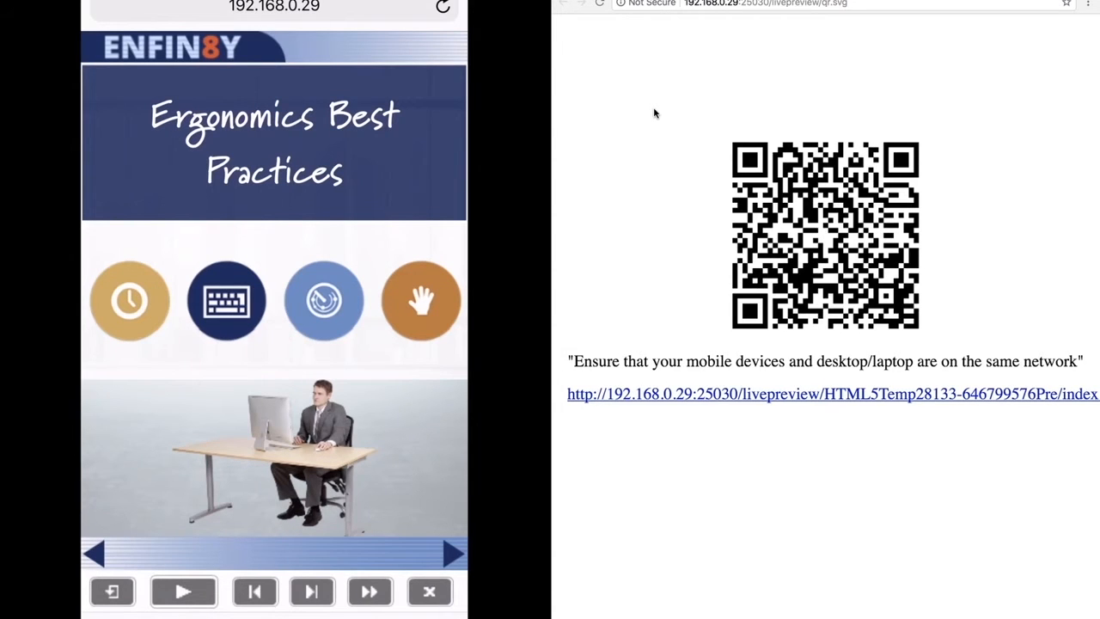
key("ctrl+Left")
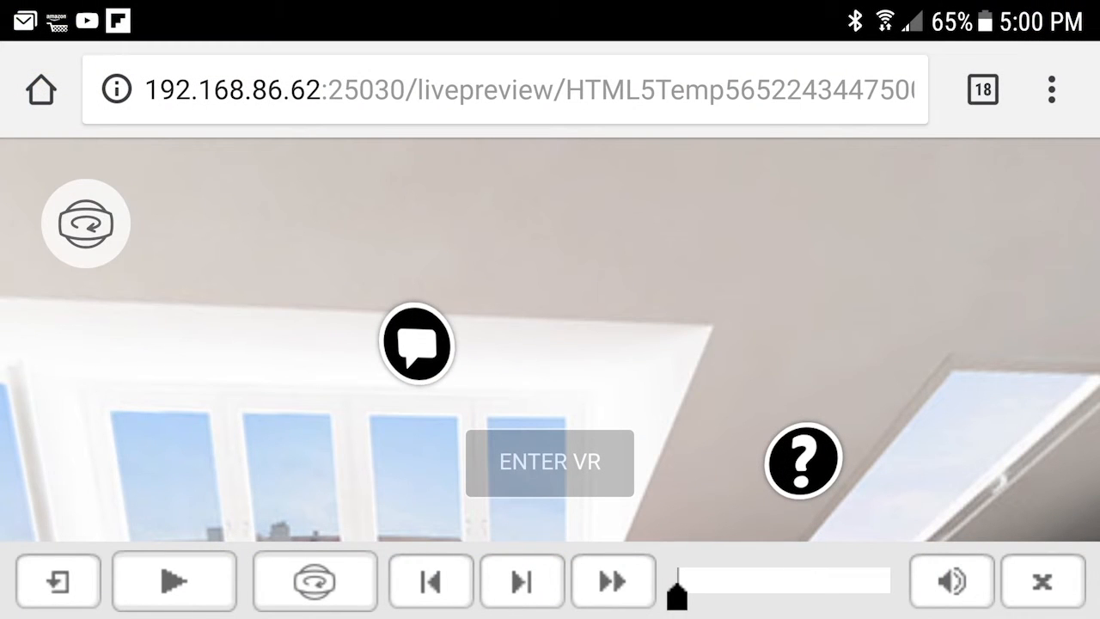
left_click(338, 561)
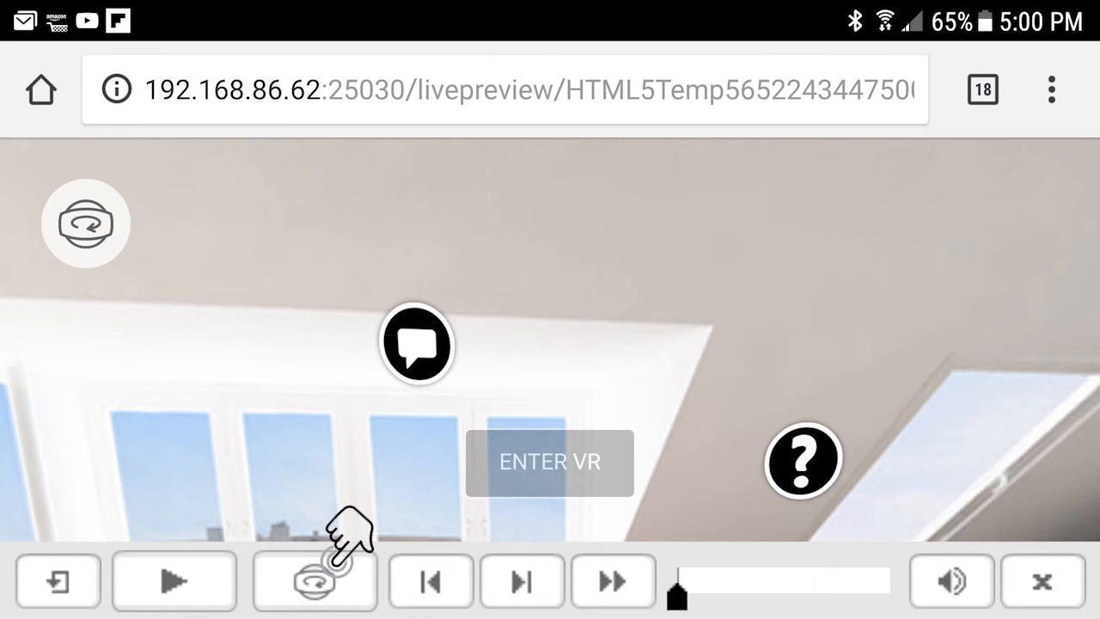